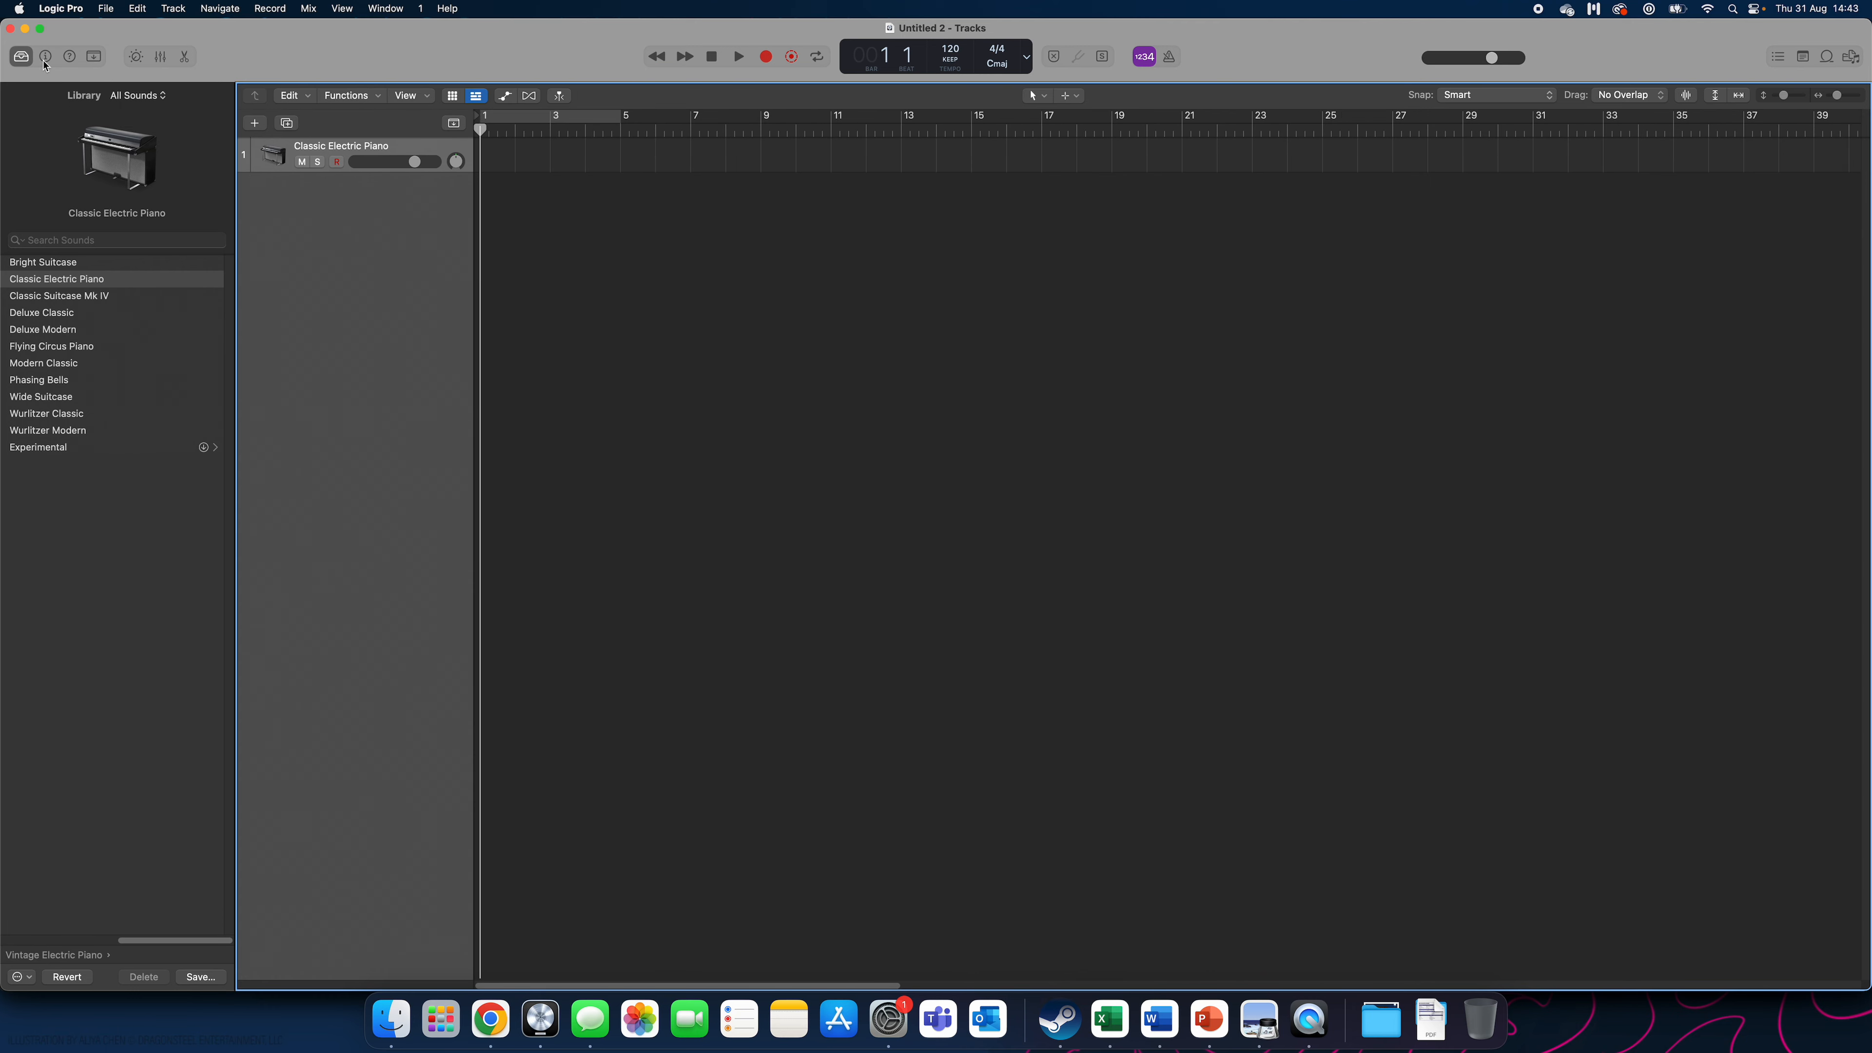
Show the track inspector and replace the electric piano with the Ultrabeat drum machine as the track's instrument.
{"action": "left_click", "coordinate": [45, 58]}
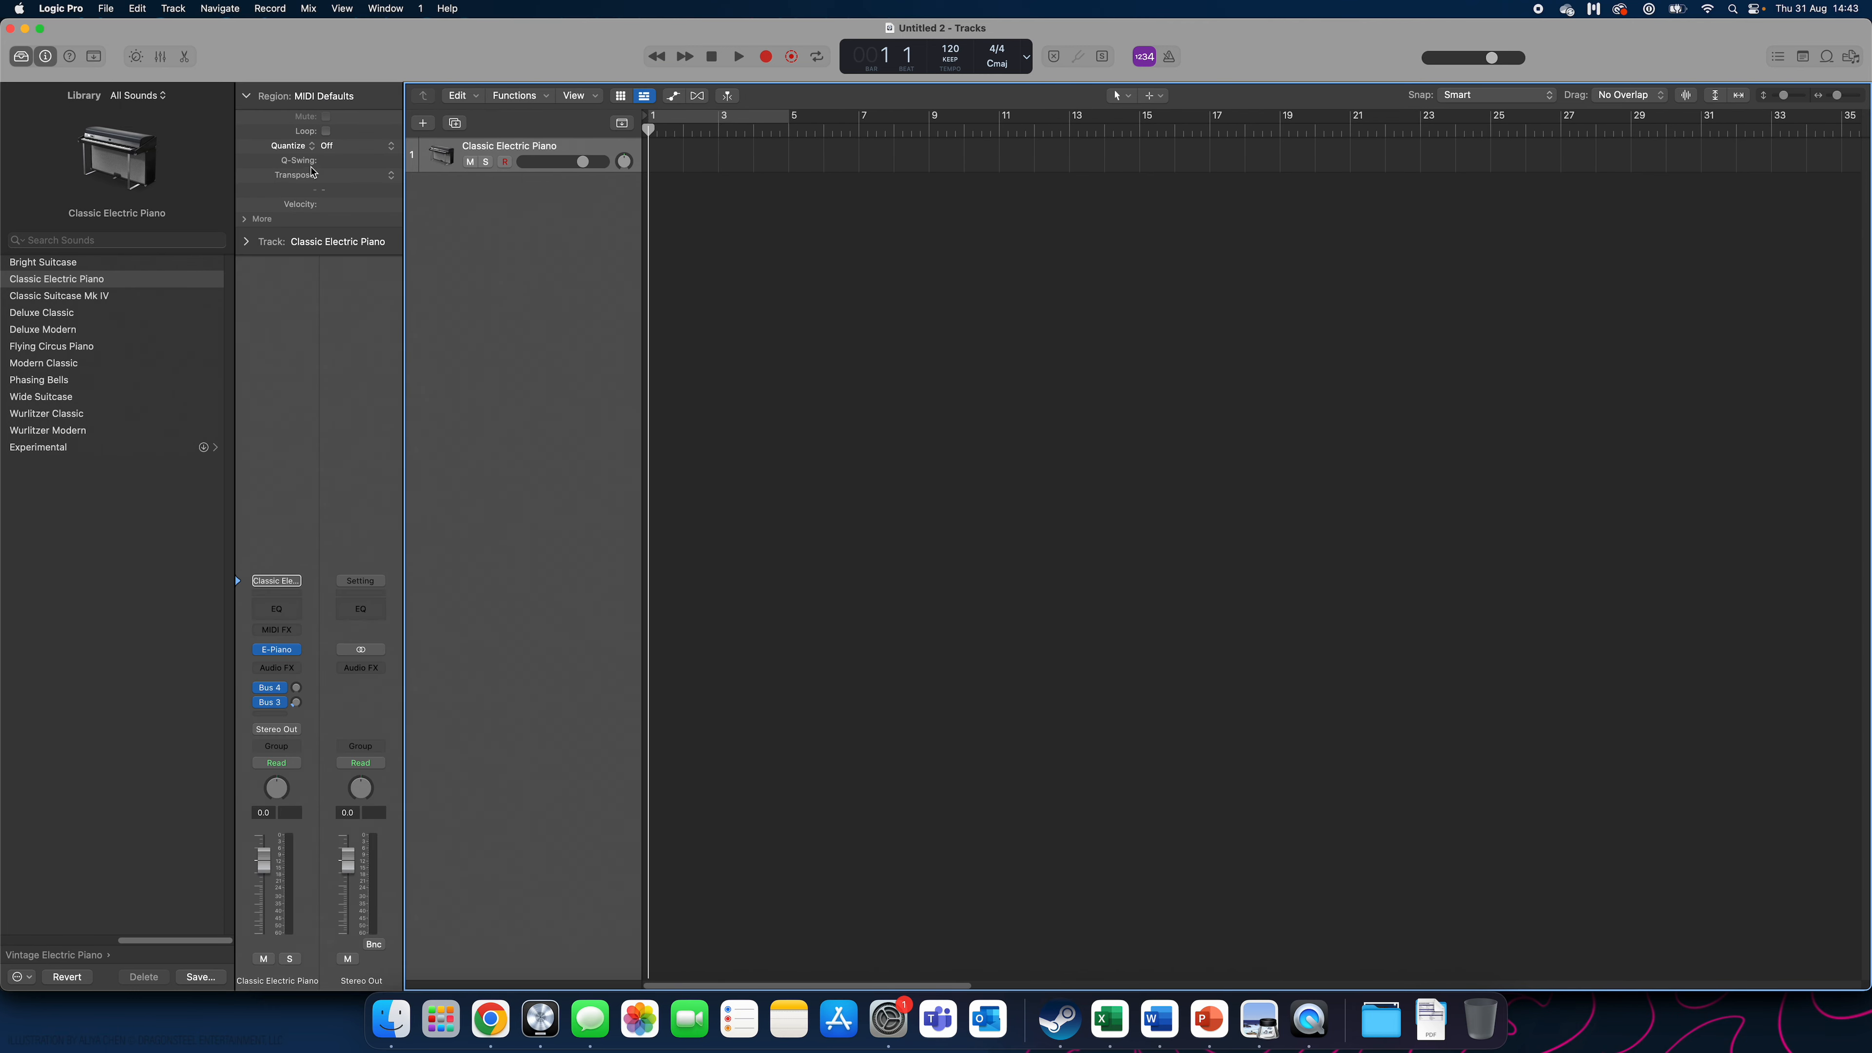
{"action": "mouse_move", "coordinate": [271, 649]}
{"action": "left_click", "coordinate": [296, 655]}
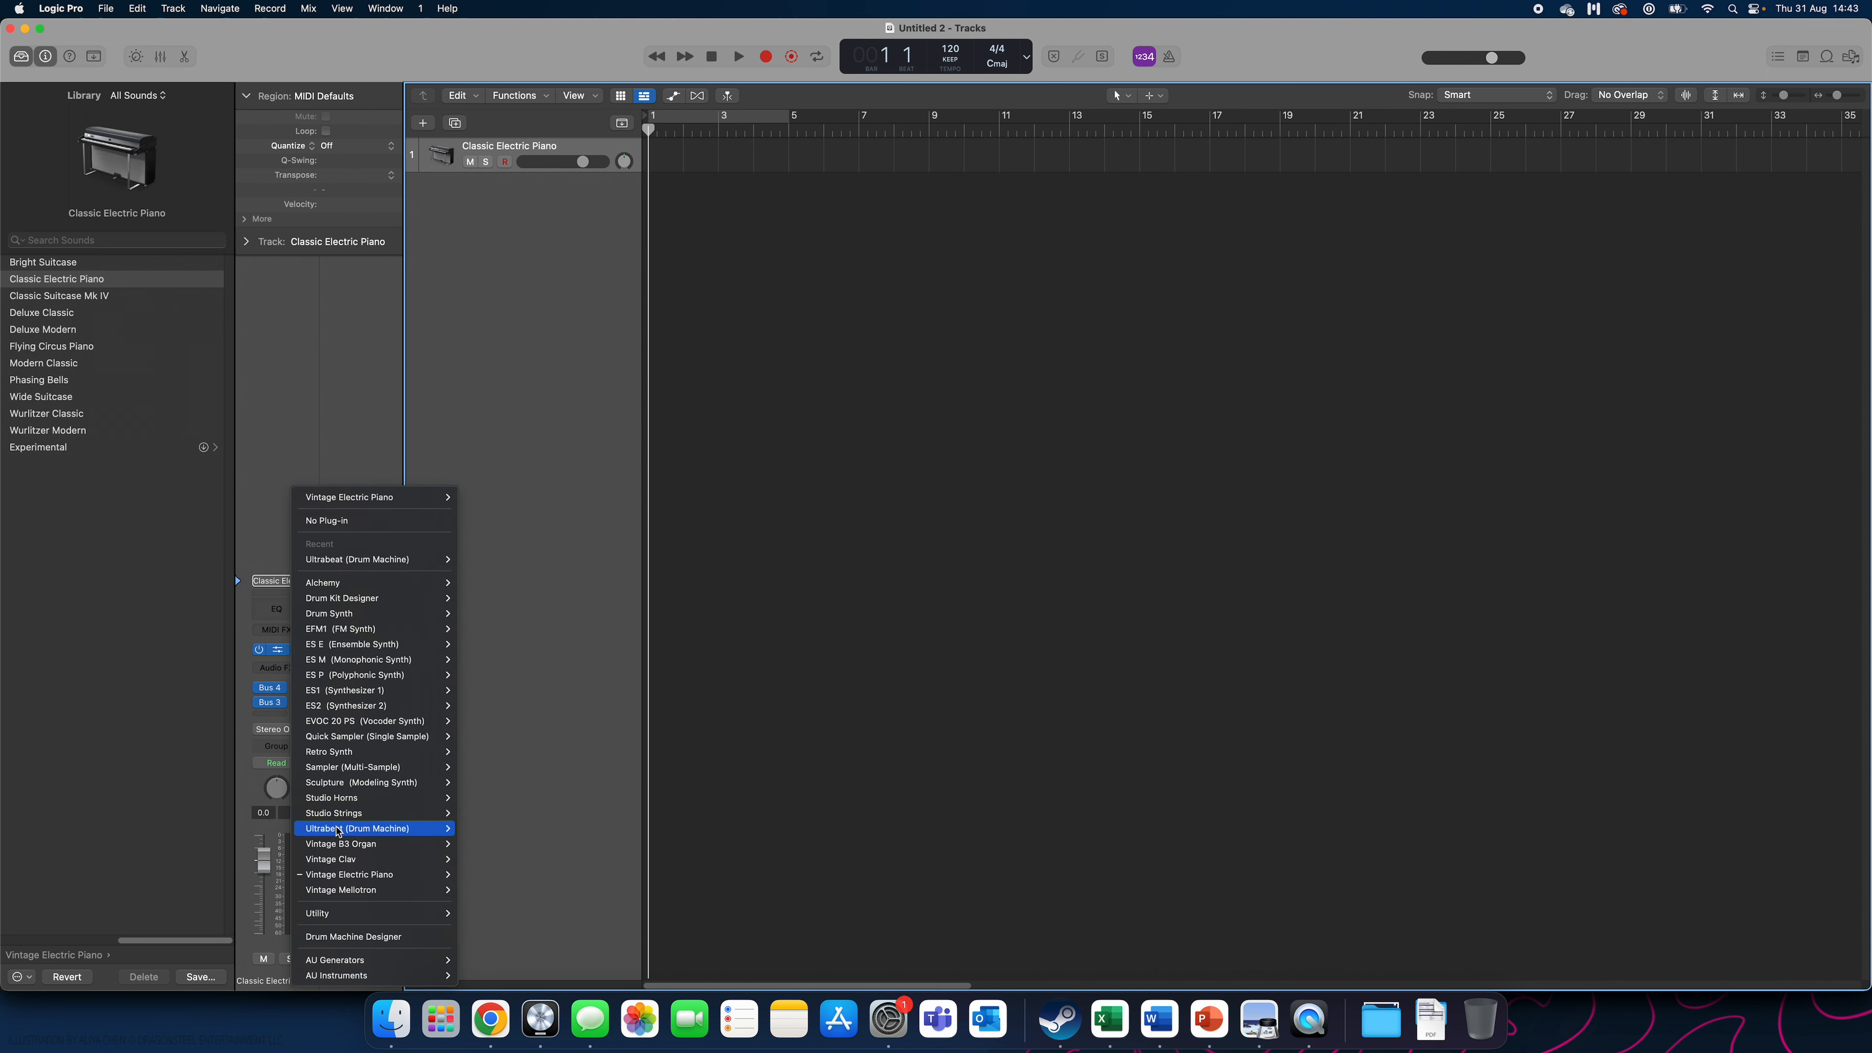
{"action": "mouse_move", "coordinate": [338, 833]}
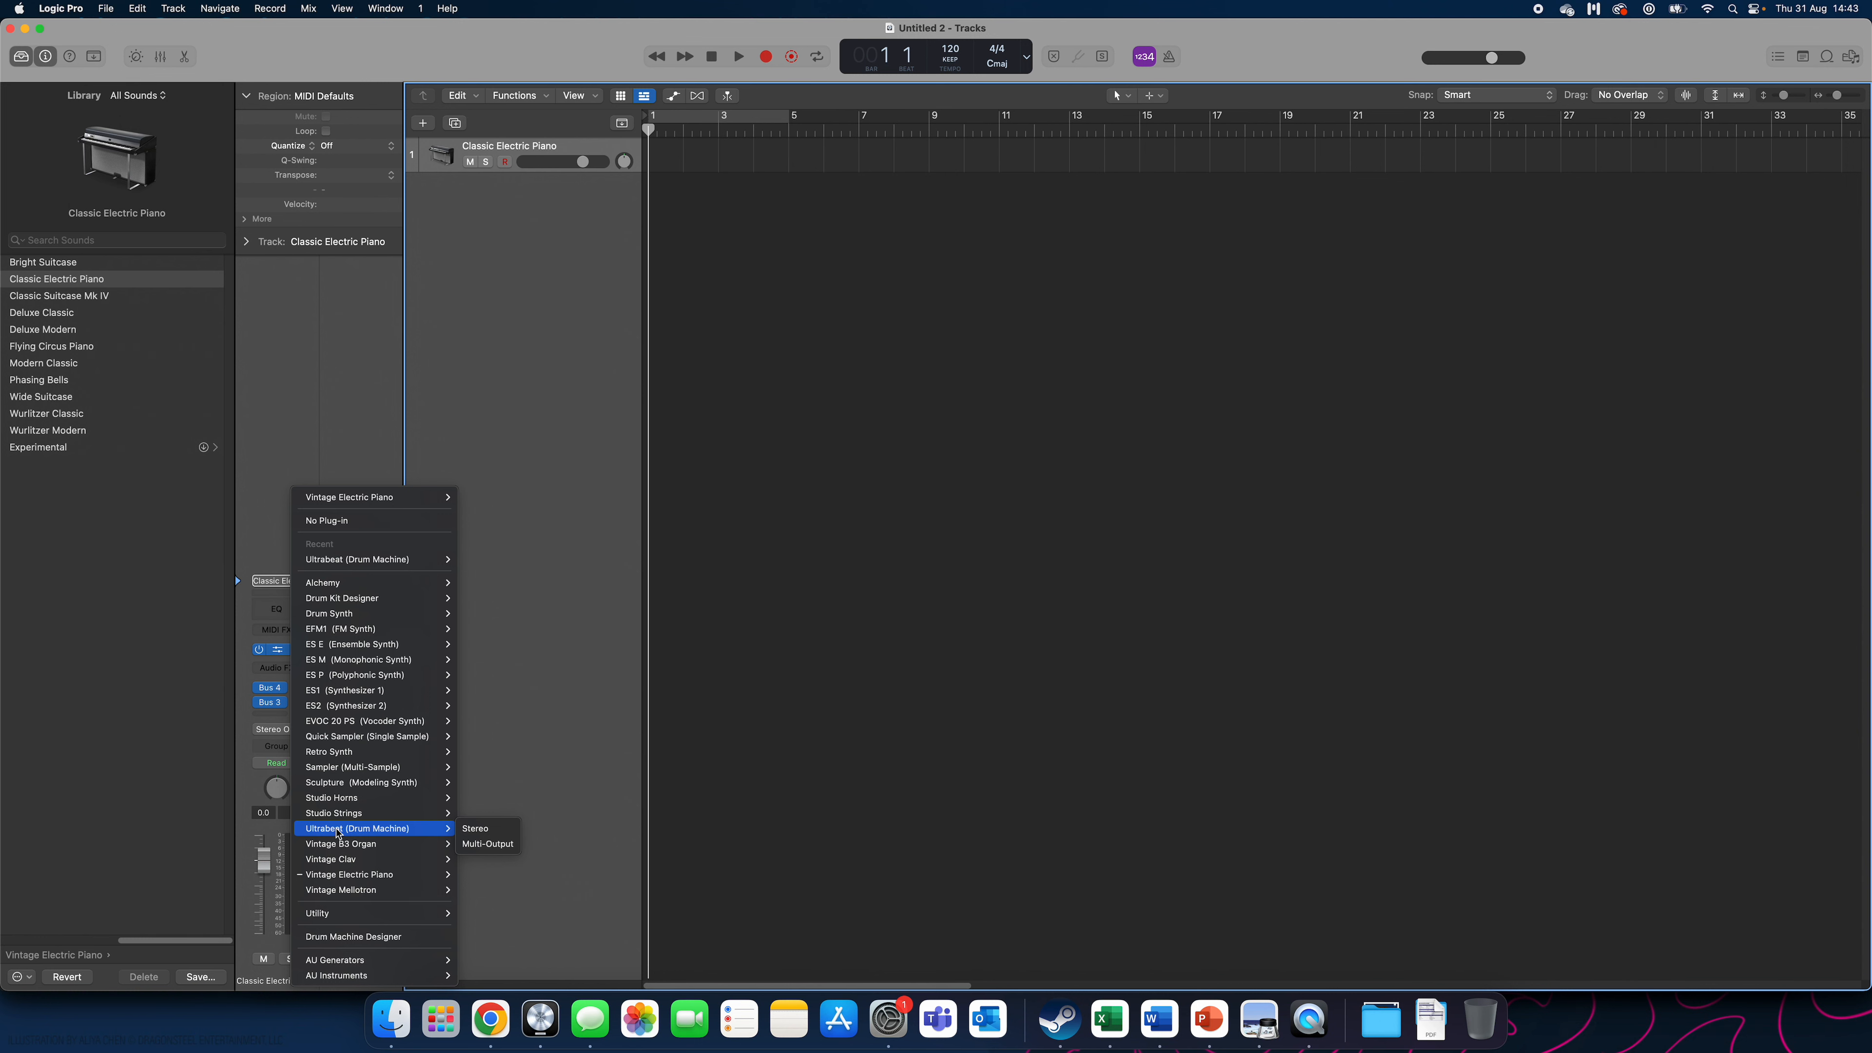
{"action": "left_click", "coordinate": [338, 828]}
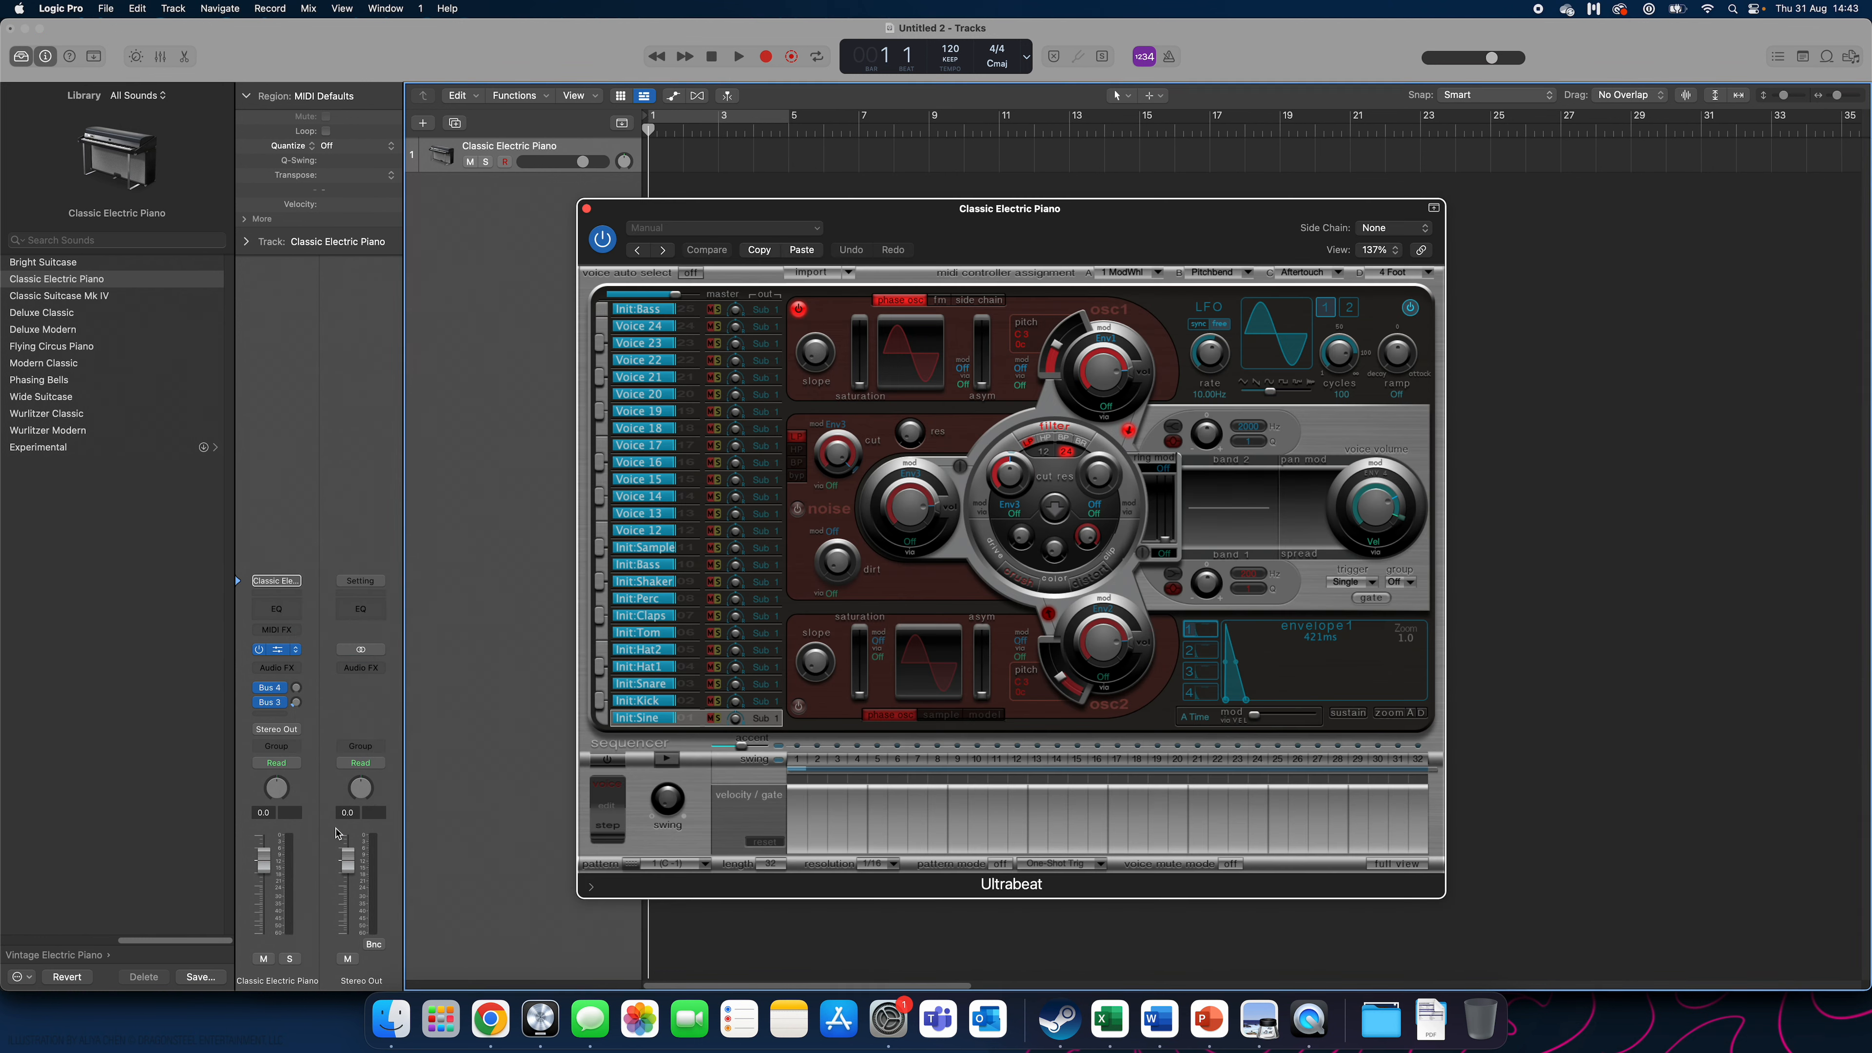
{"action": "left_click_drag", "start_coordinate": [982, 221], "coordinate": [827, 150]}
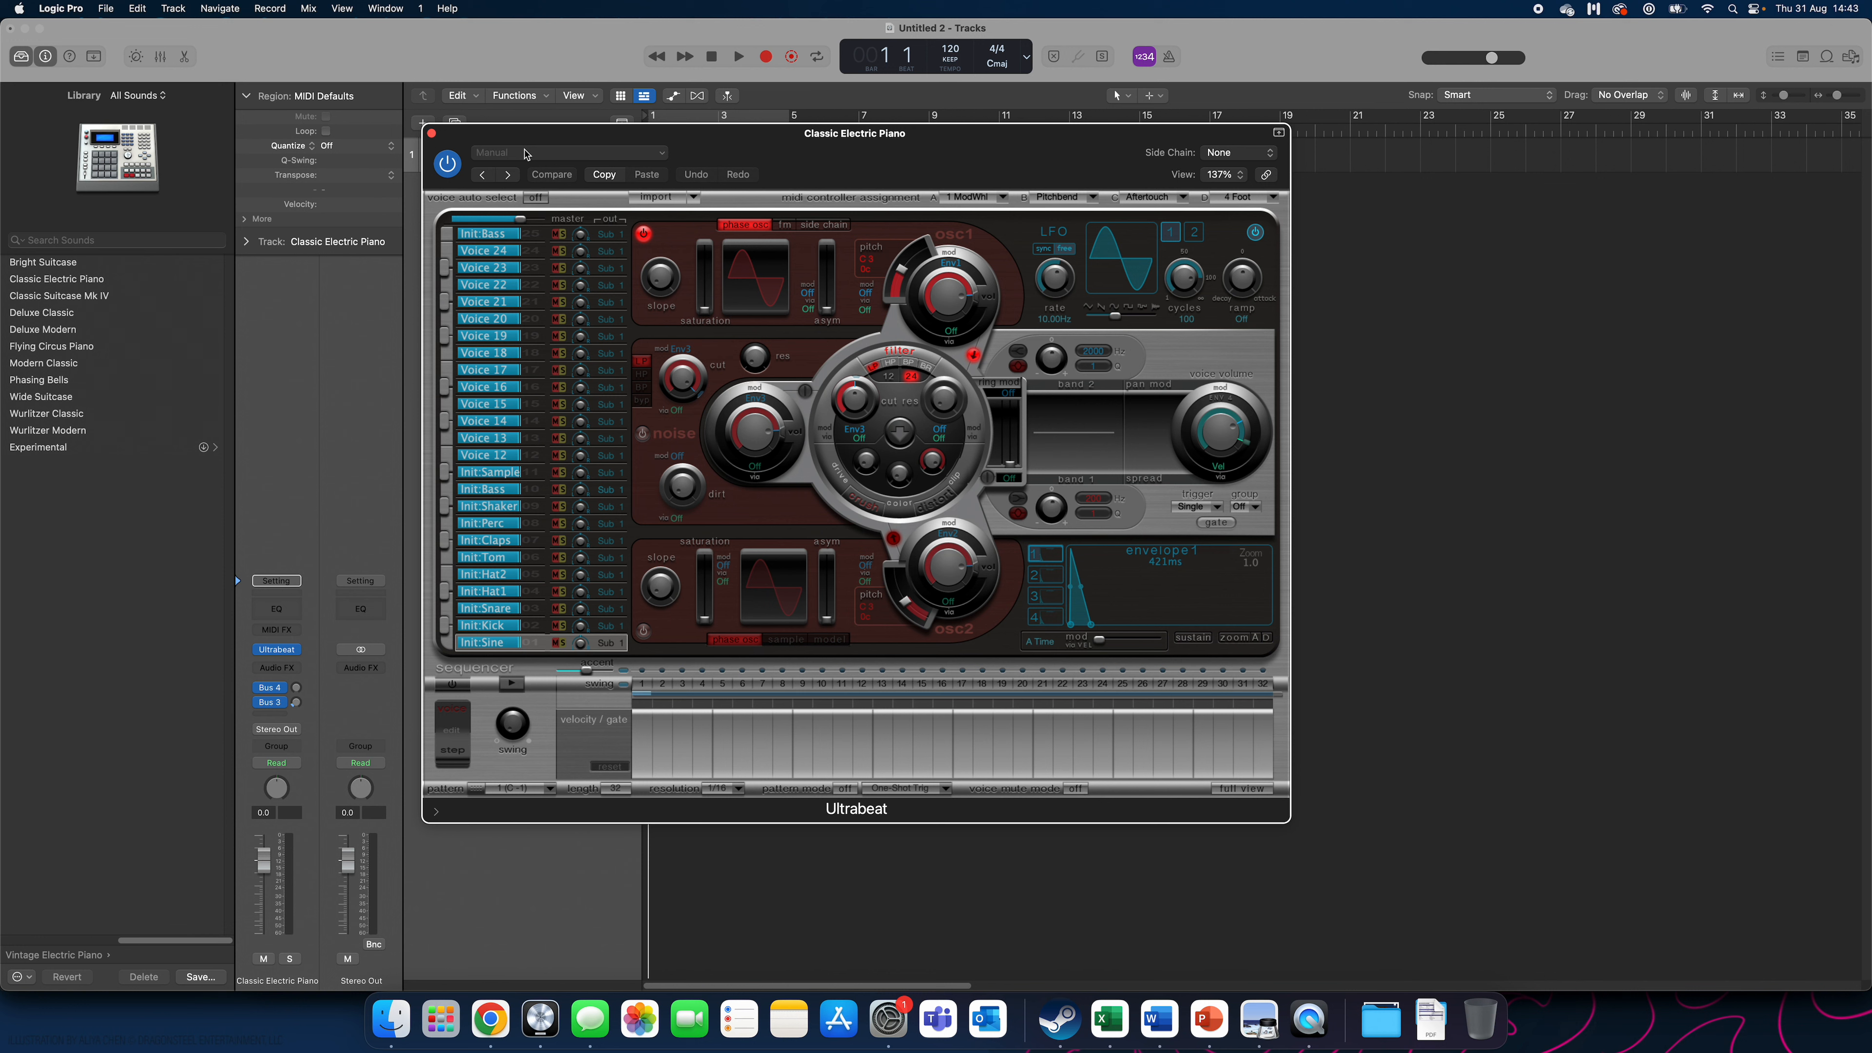
Load the Trance Kit 02 drum kit in Ultrabeat and audition its preset sequencer pattern.
{"action": "left_click", "coordinate": [487, 156]}
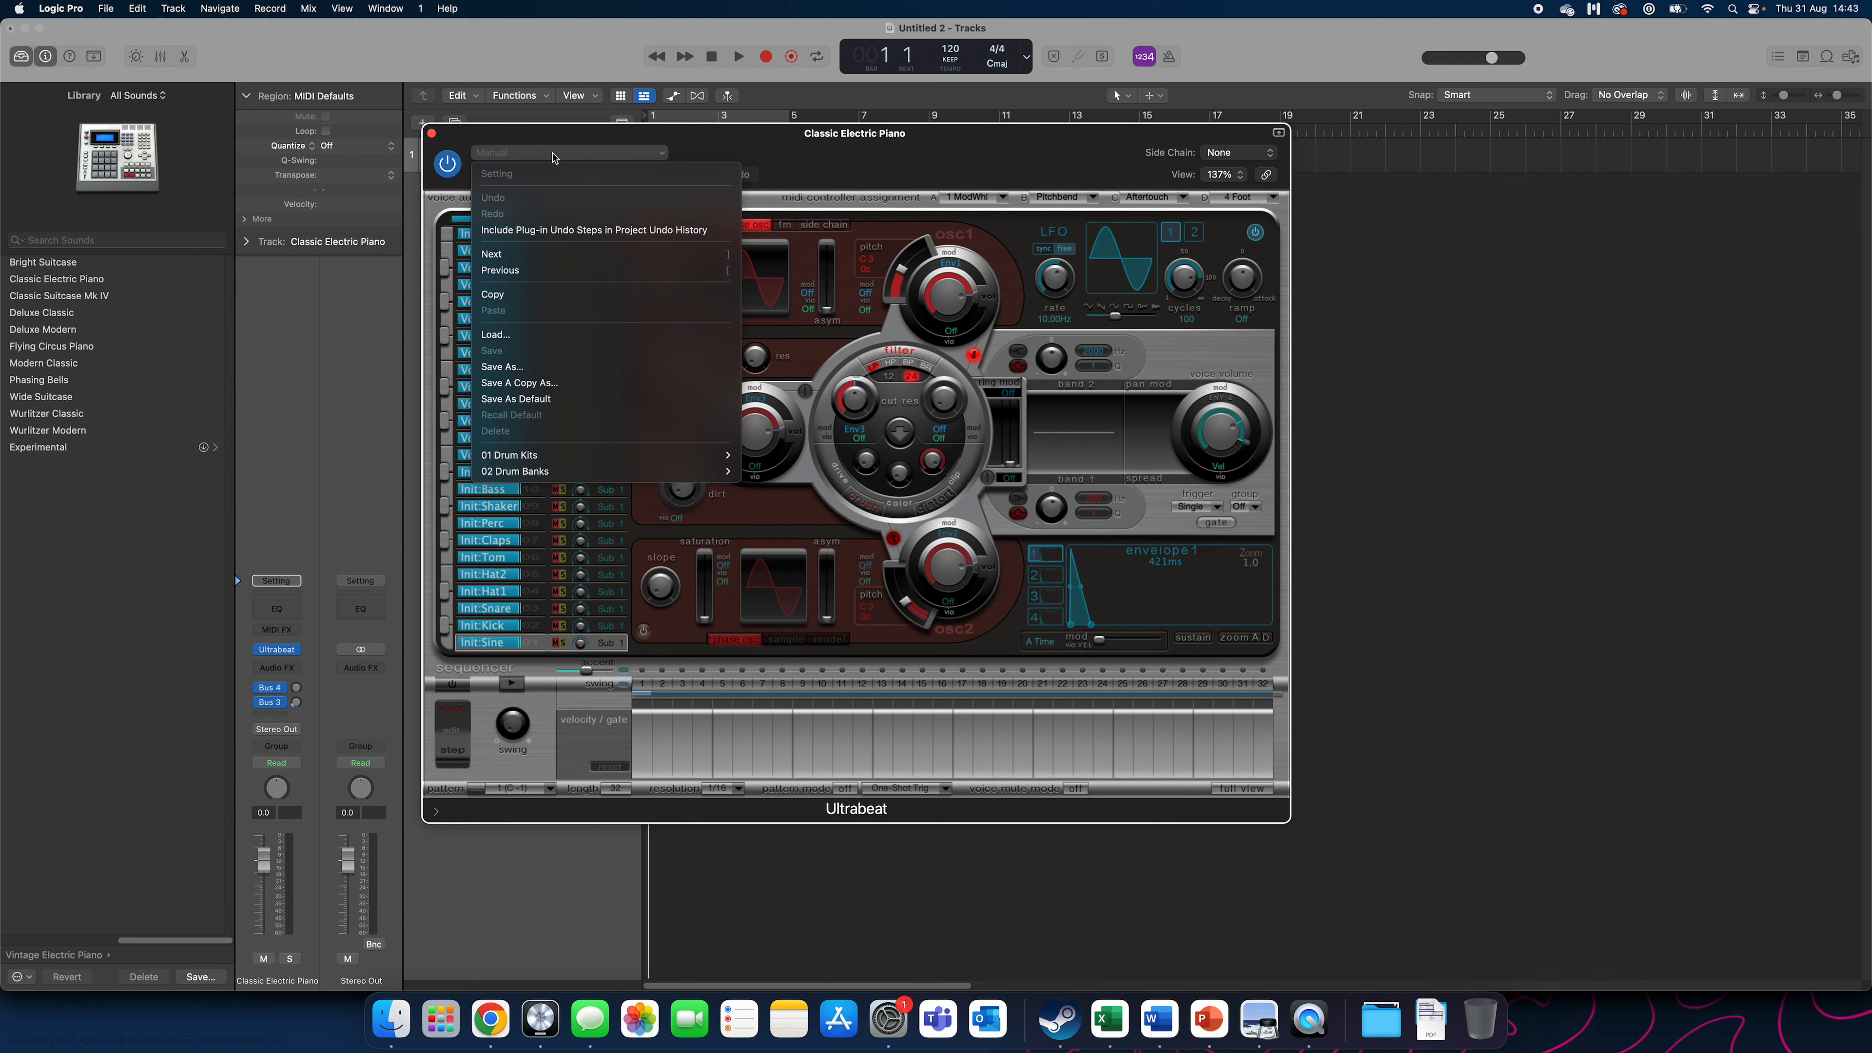
{"action": "mouse_move", "coordinate": [534, 456]}
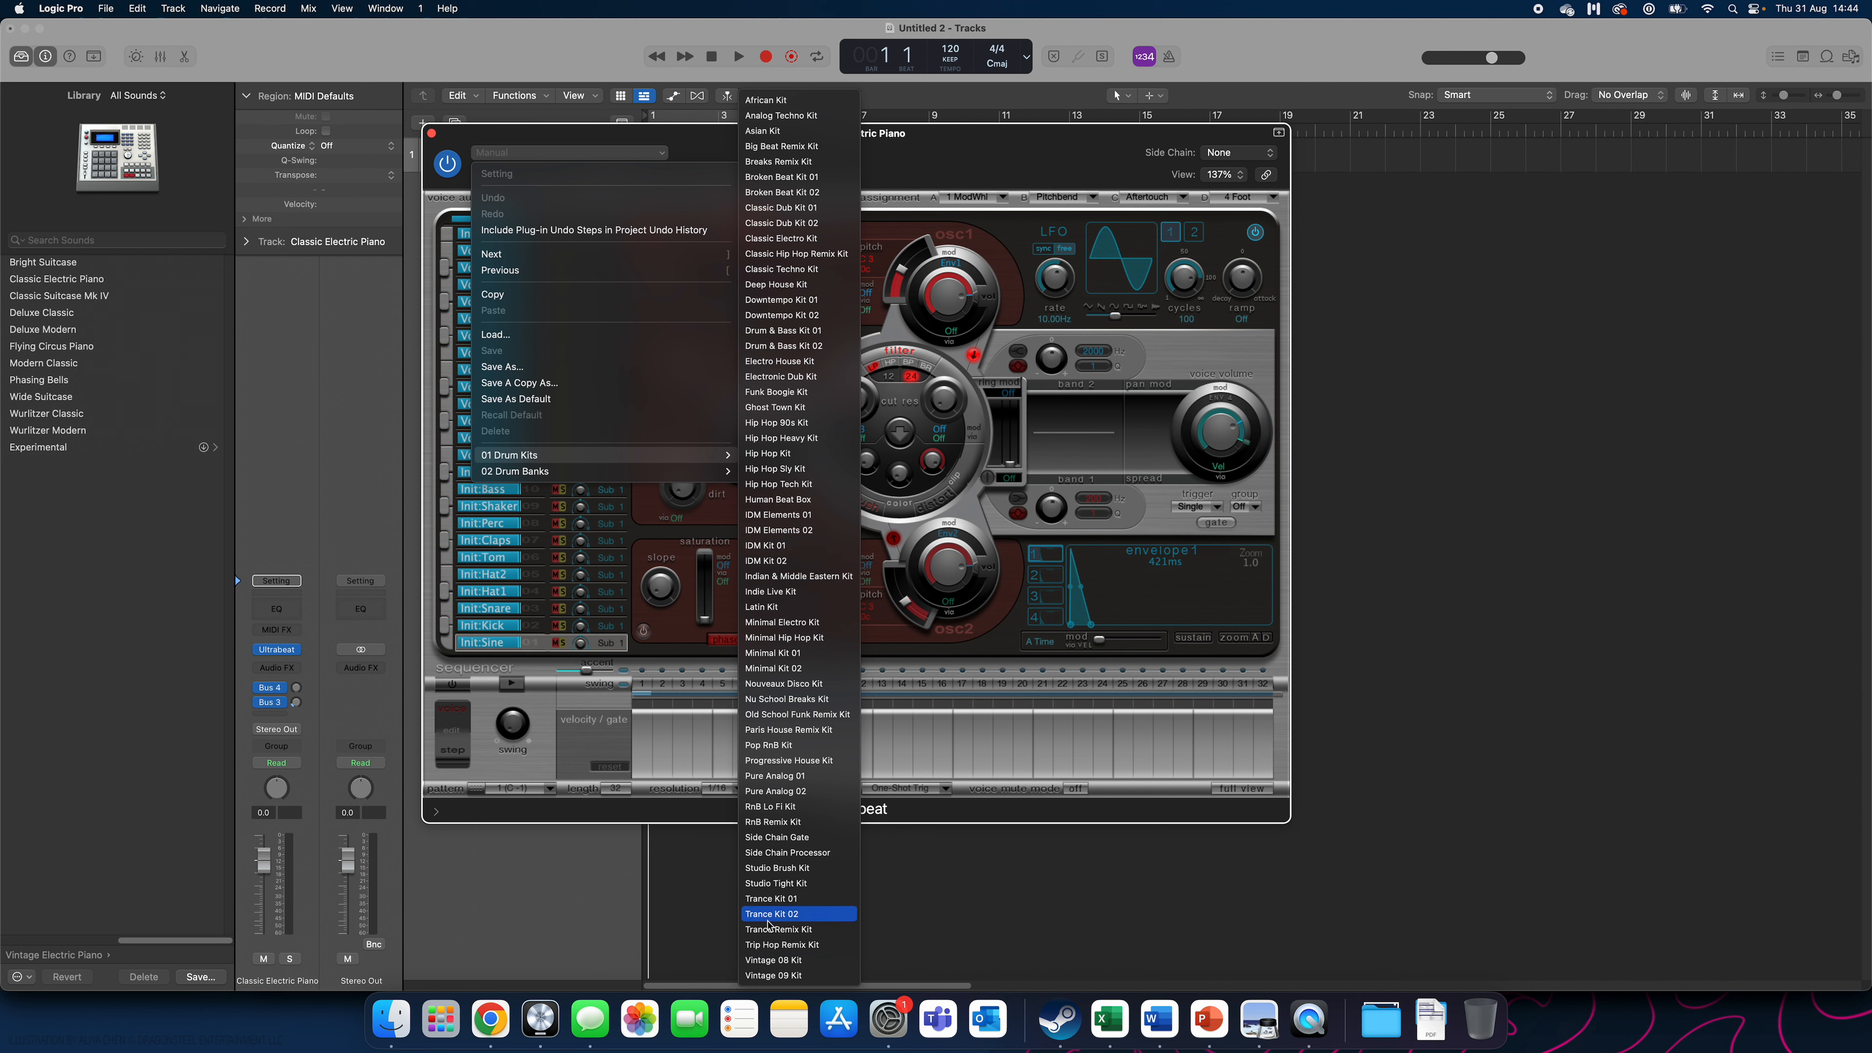
{"action": "left_click", "coordinate": [837, 922]}
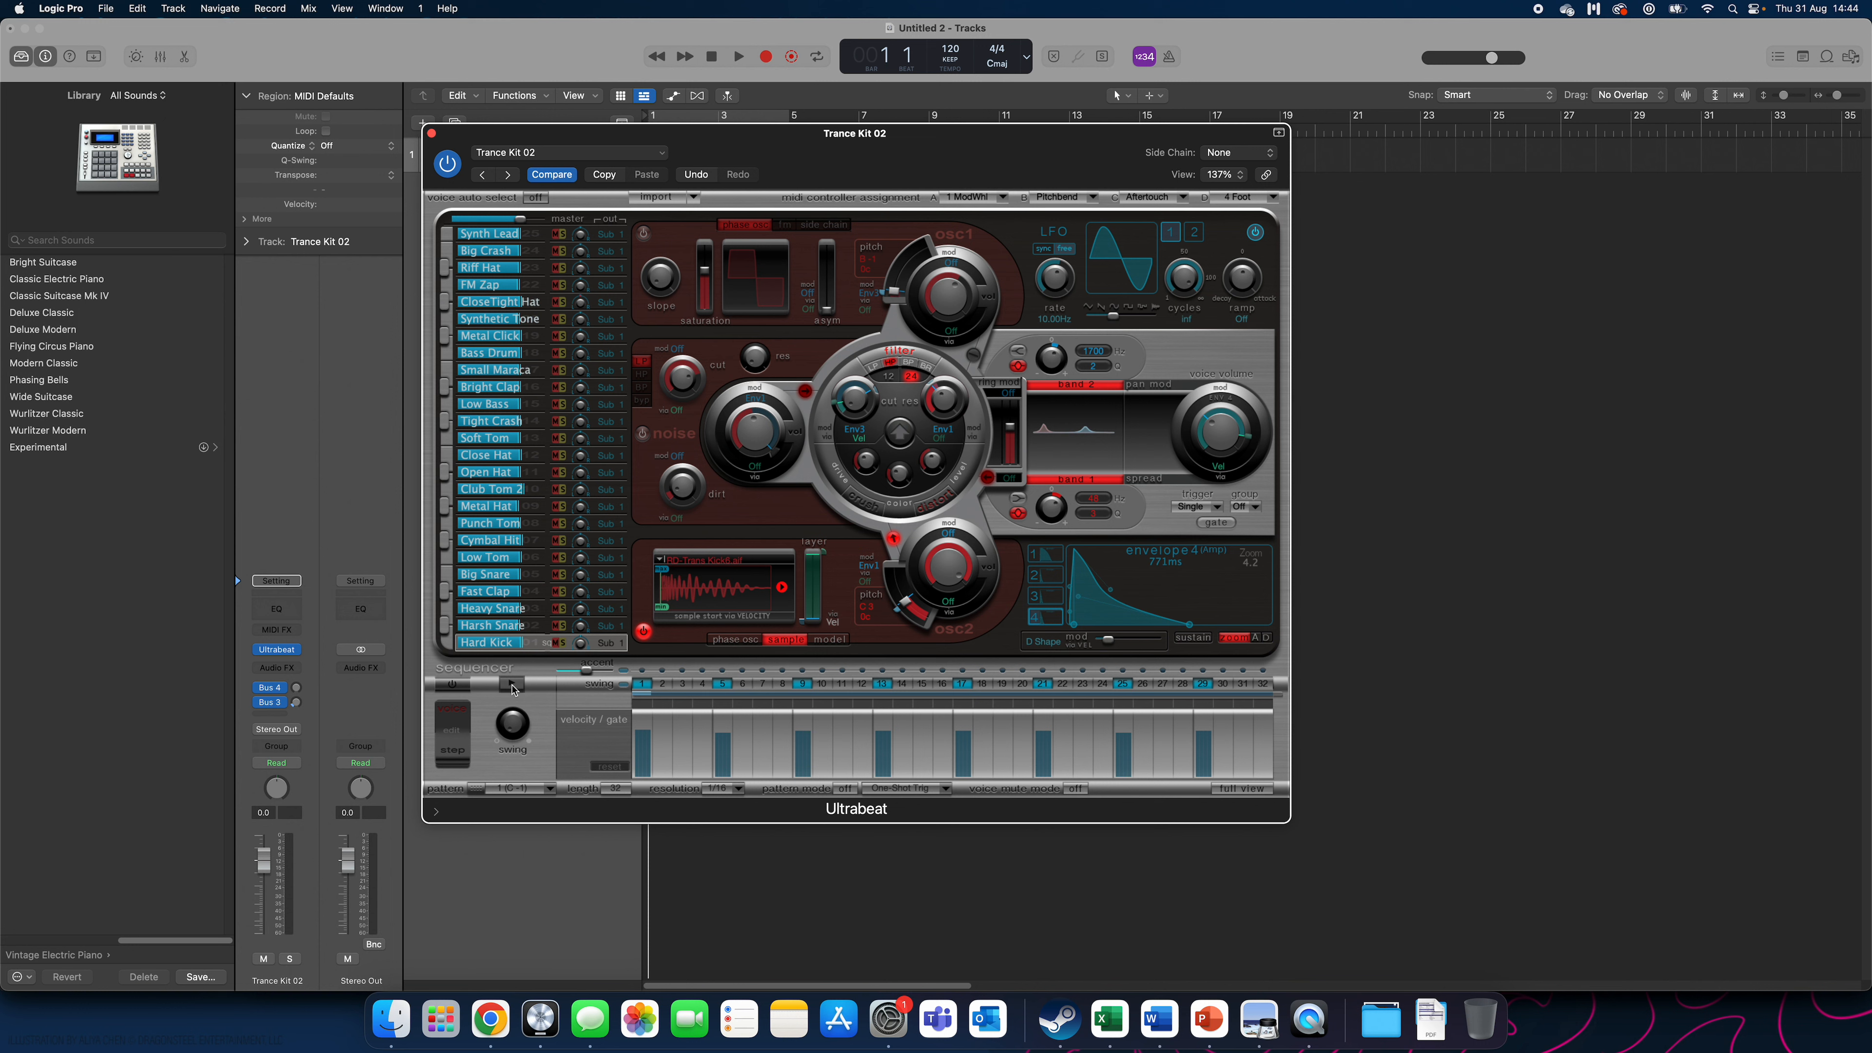
{"action": "left_click", "coordinate": [513, 685]}
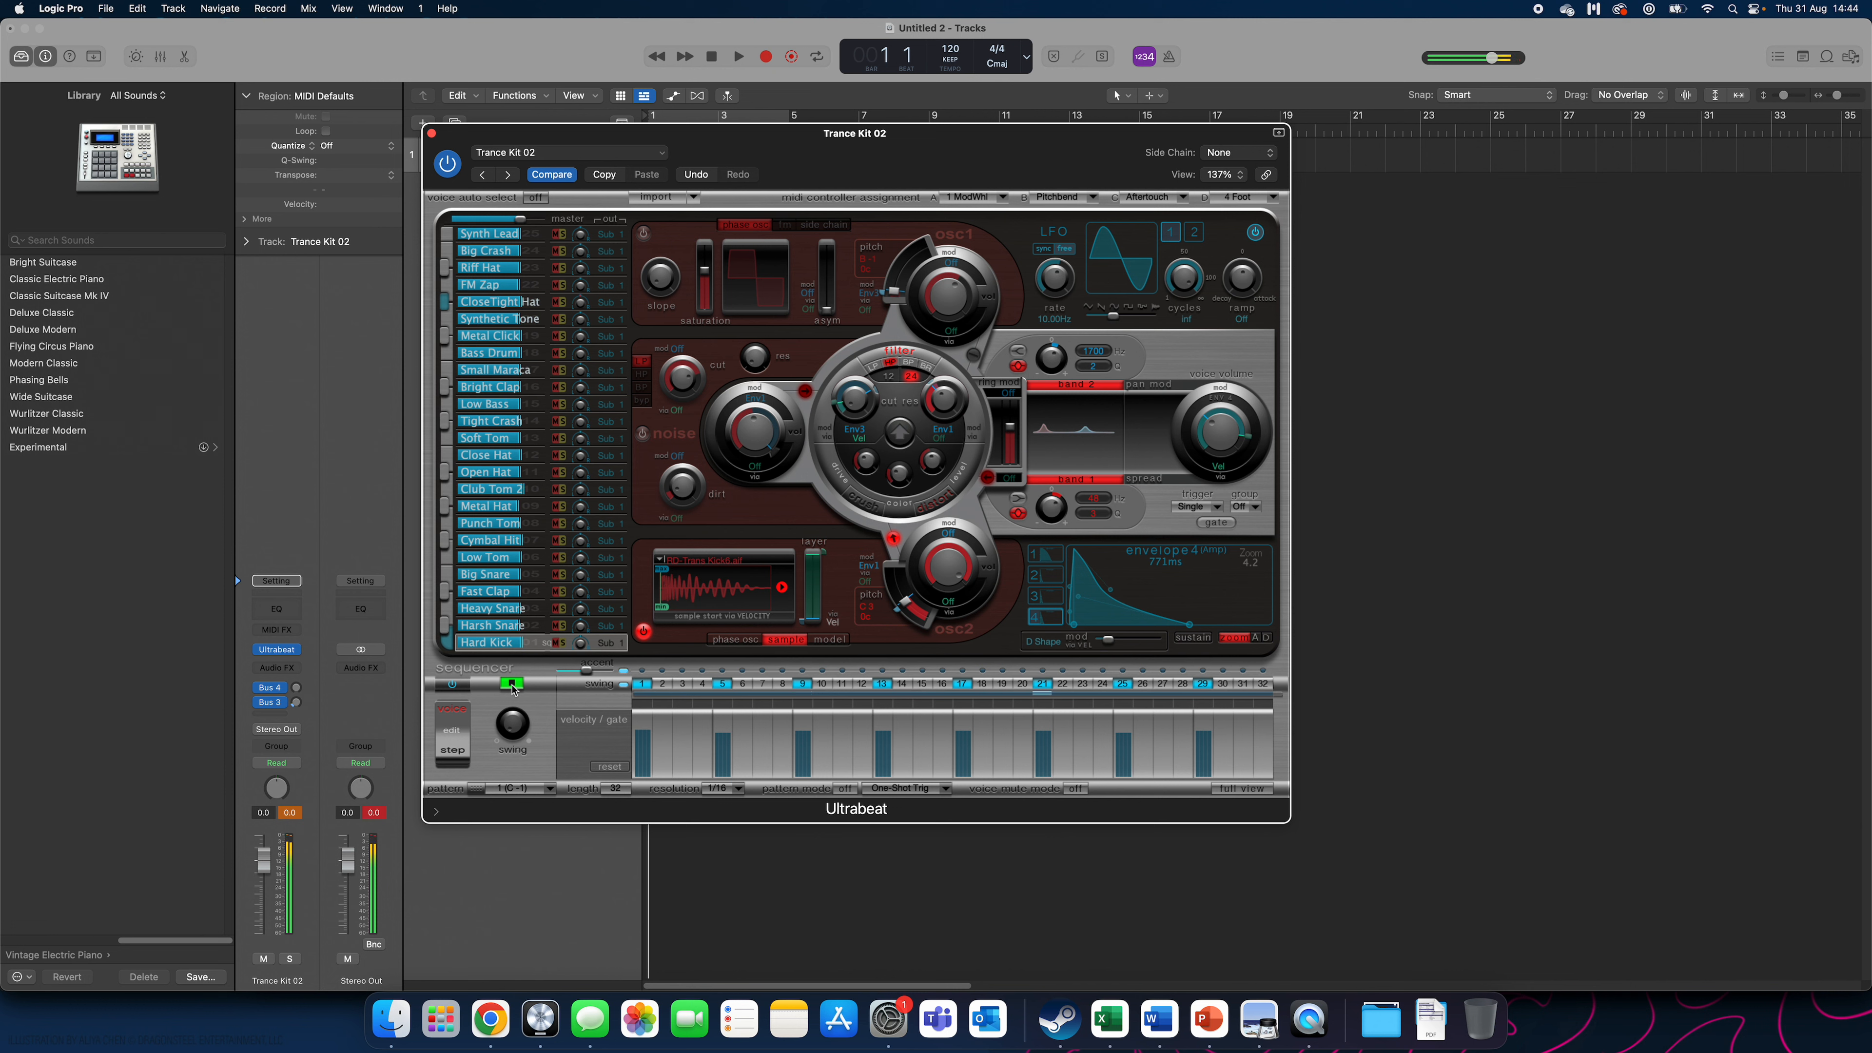
{"action": "left_click", "coordinate": [512, 685]}
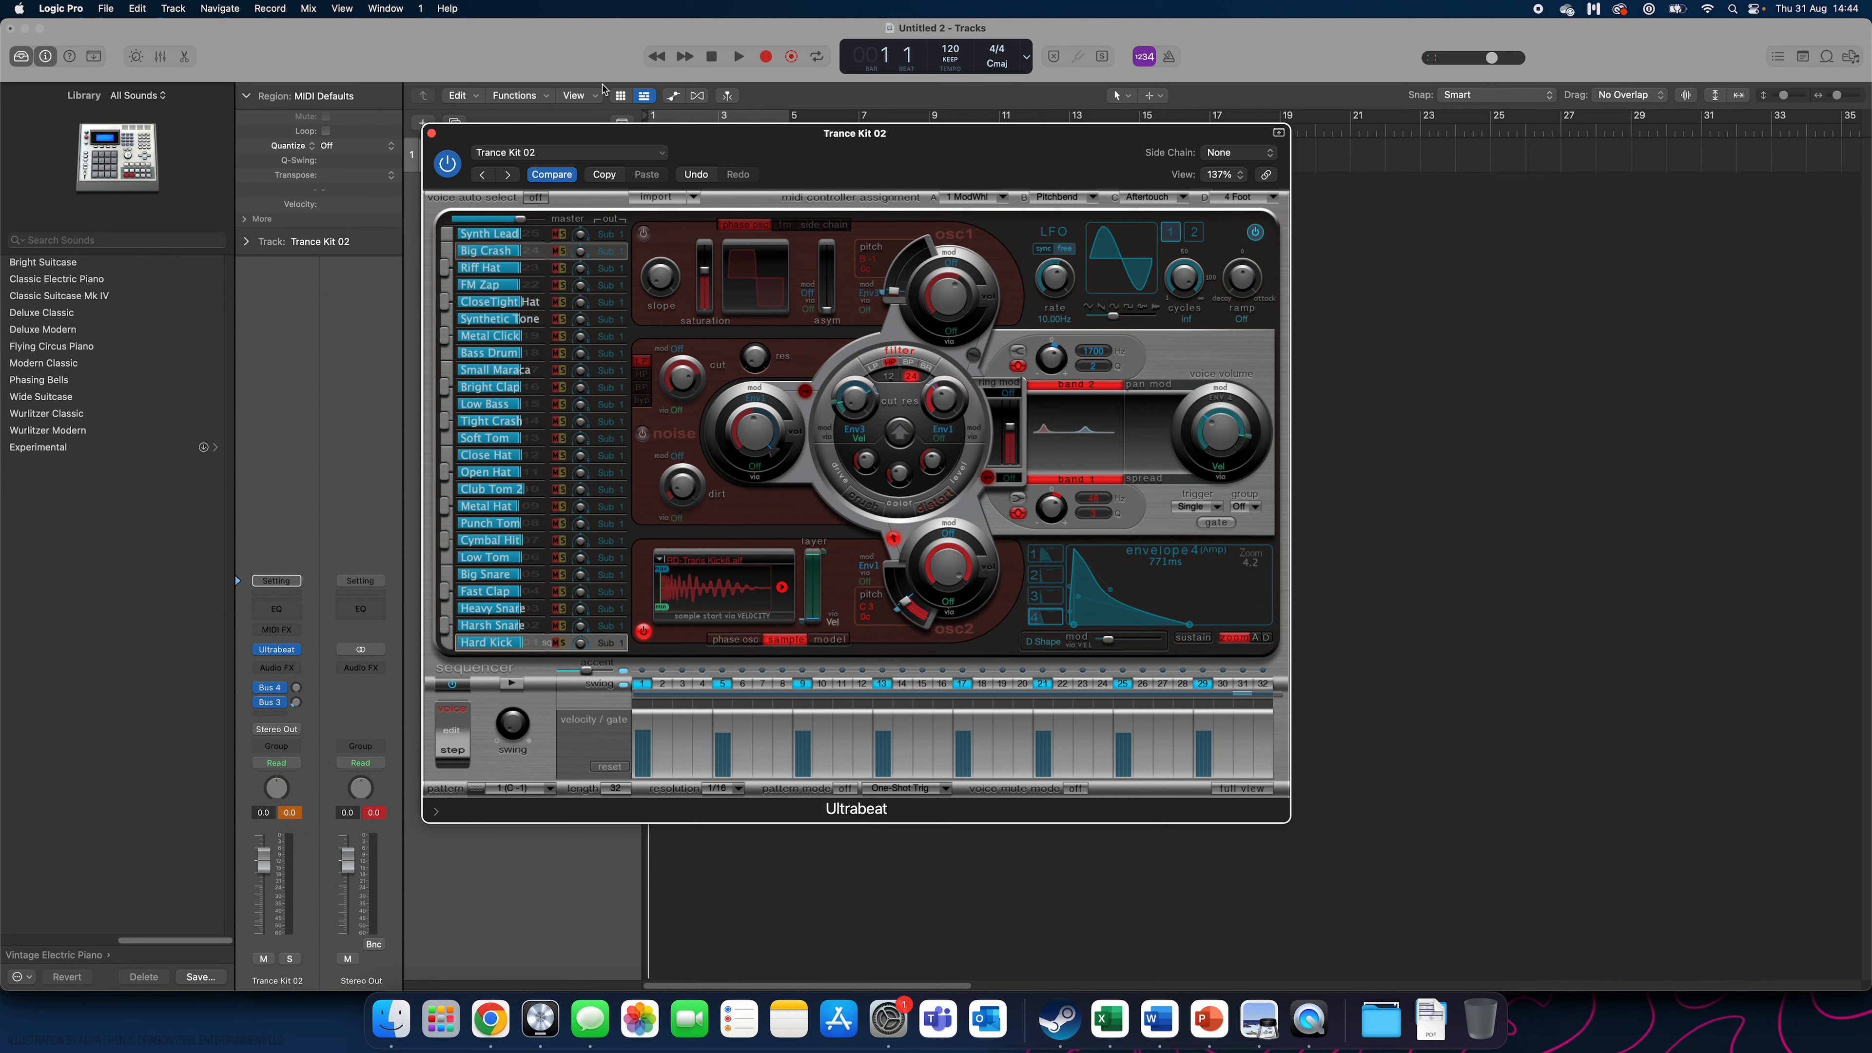
{"action": "left_click", "coordinate": [559, 152]}
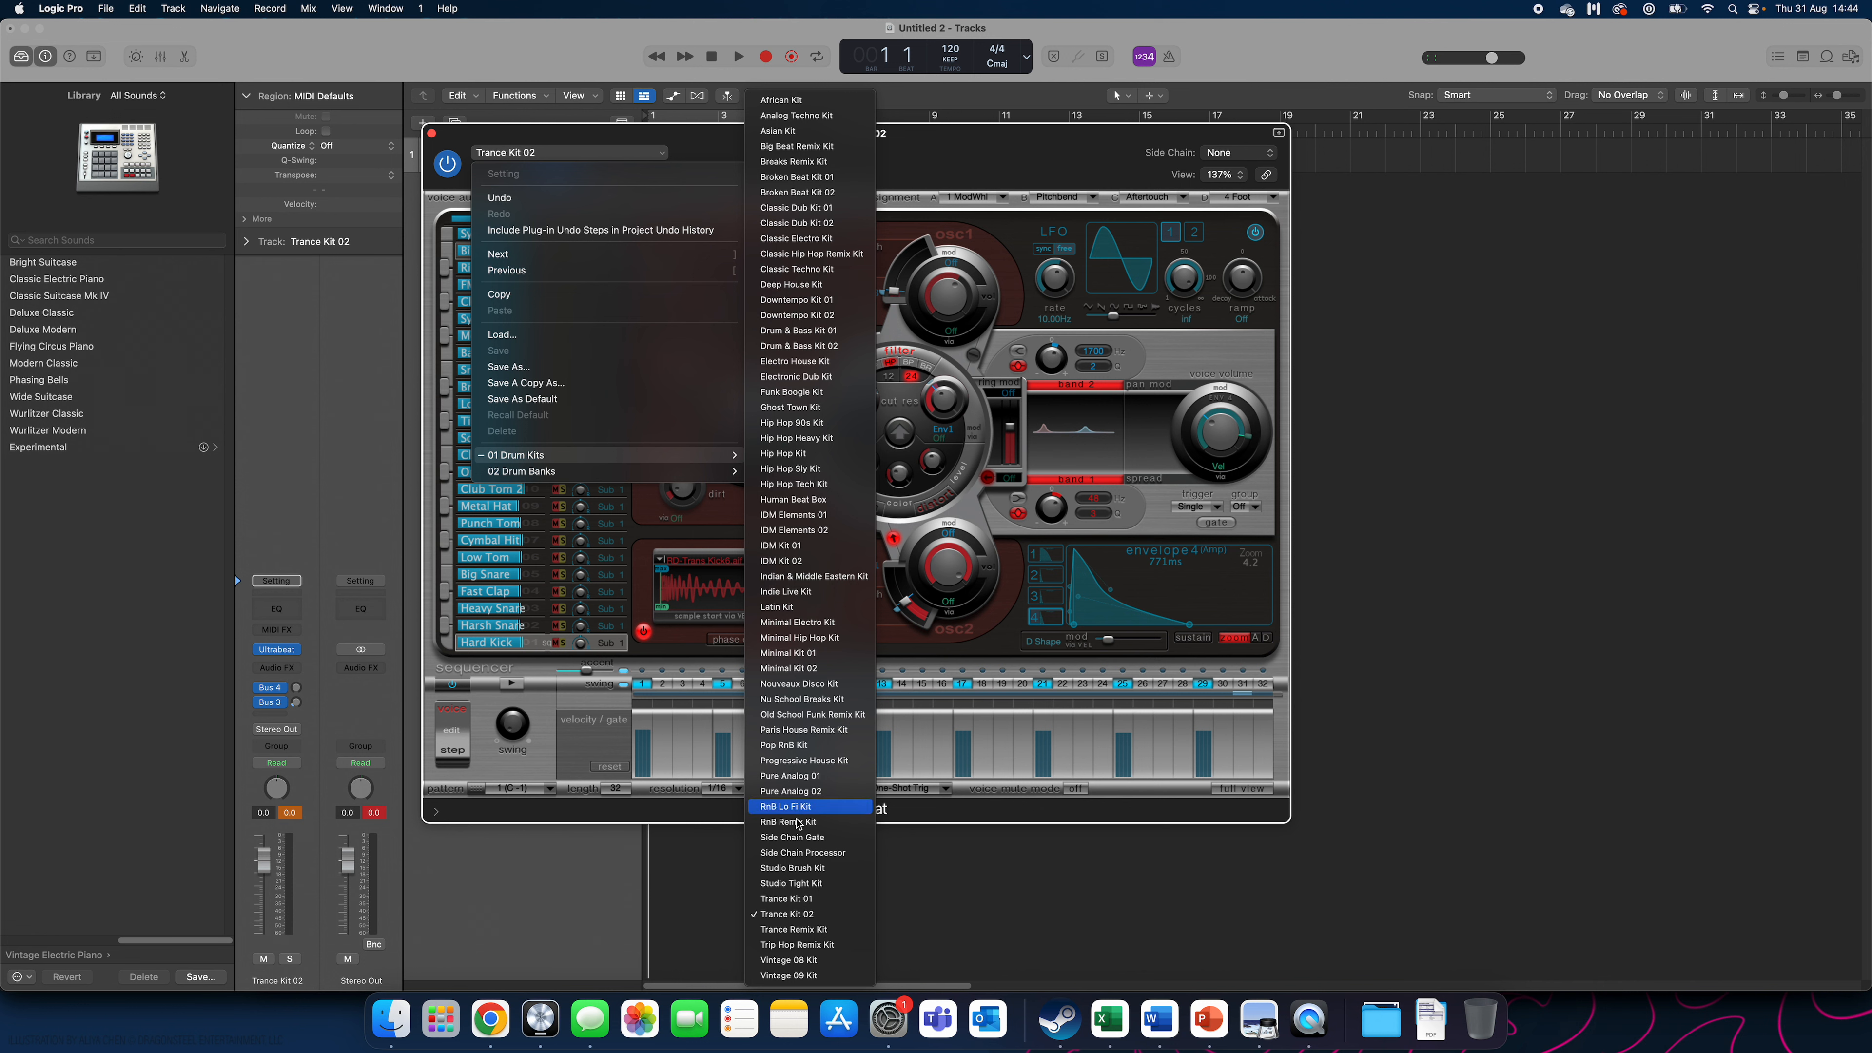
{"action": "left_click", "coordinate": [589, 810]}
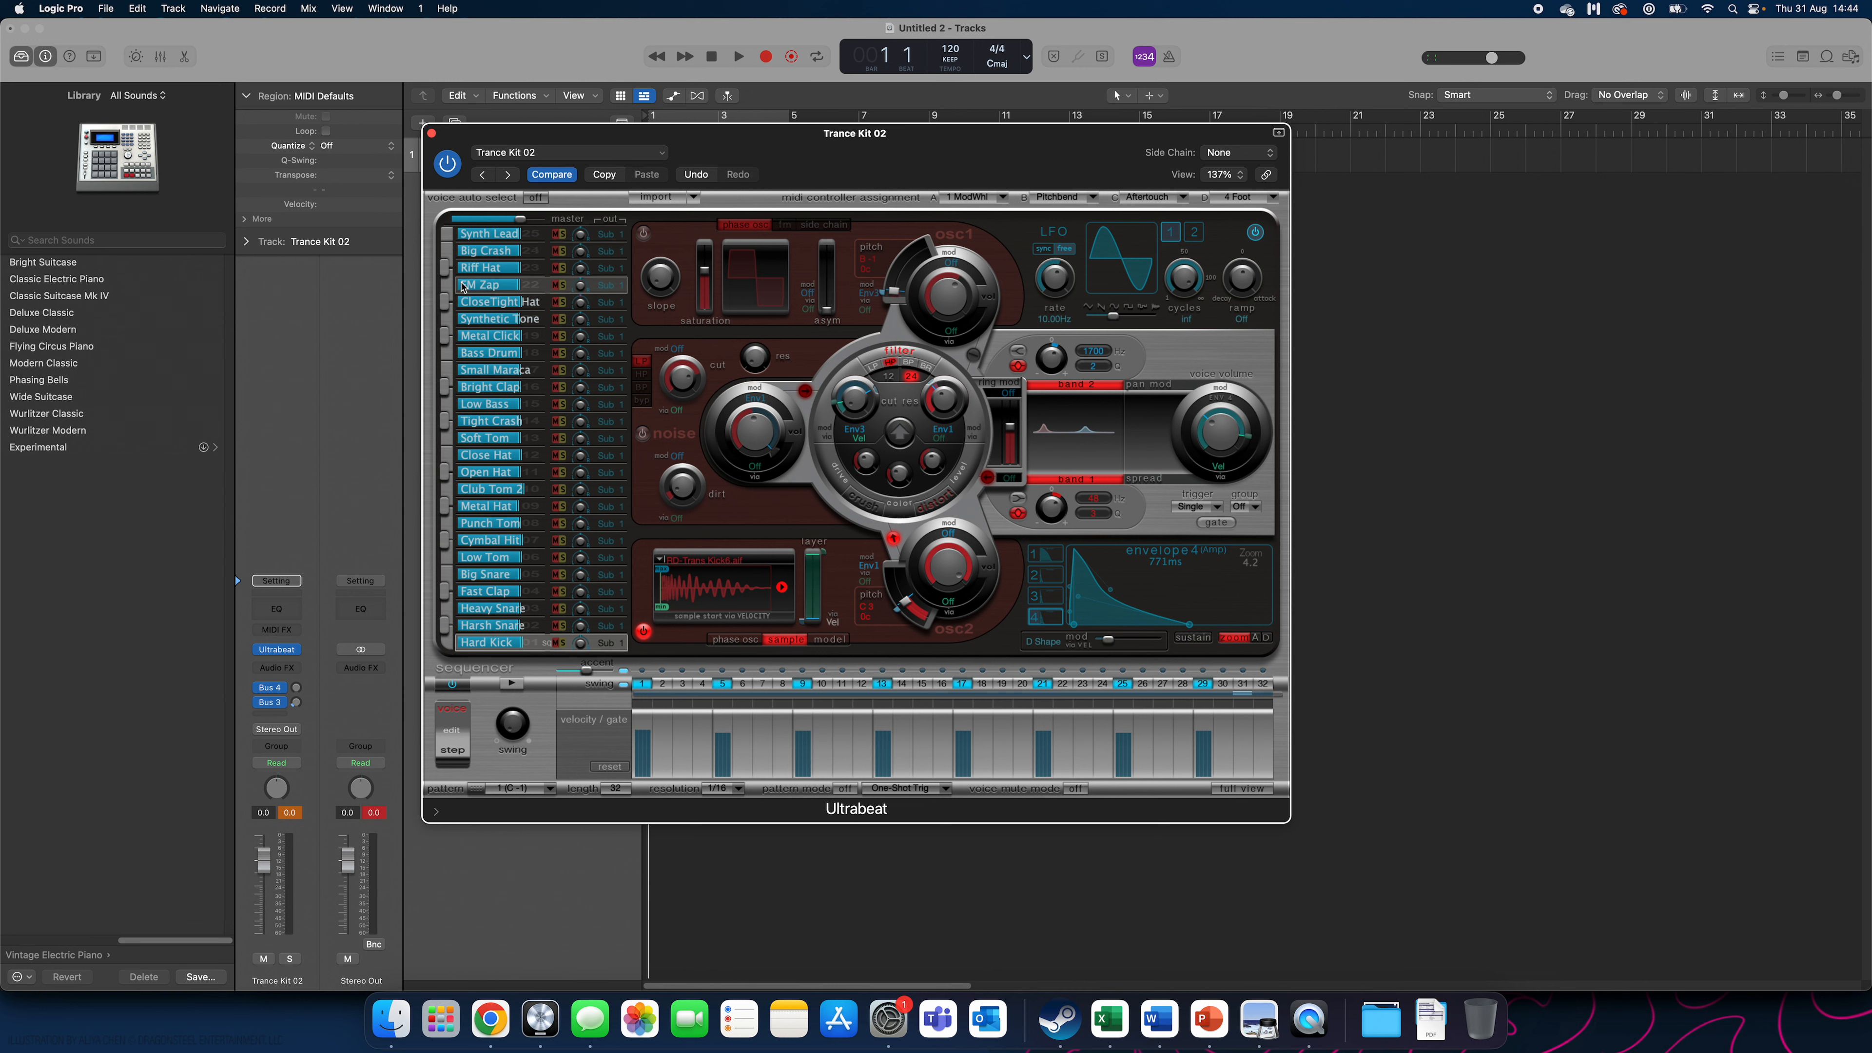
Show Ultrabeat's step sequencer in full view and erase all the preset pattern's steps.
{"action": "left_click", "coordinate": [1236, 791]}
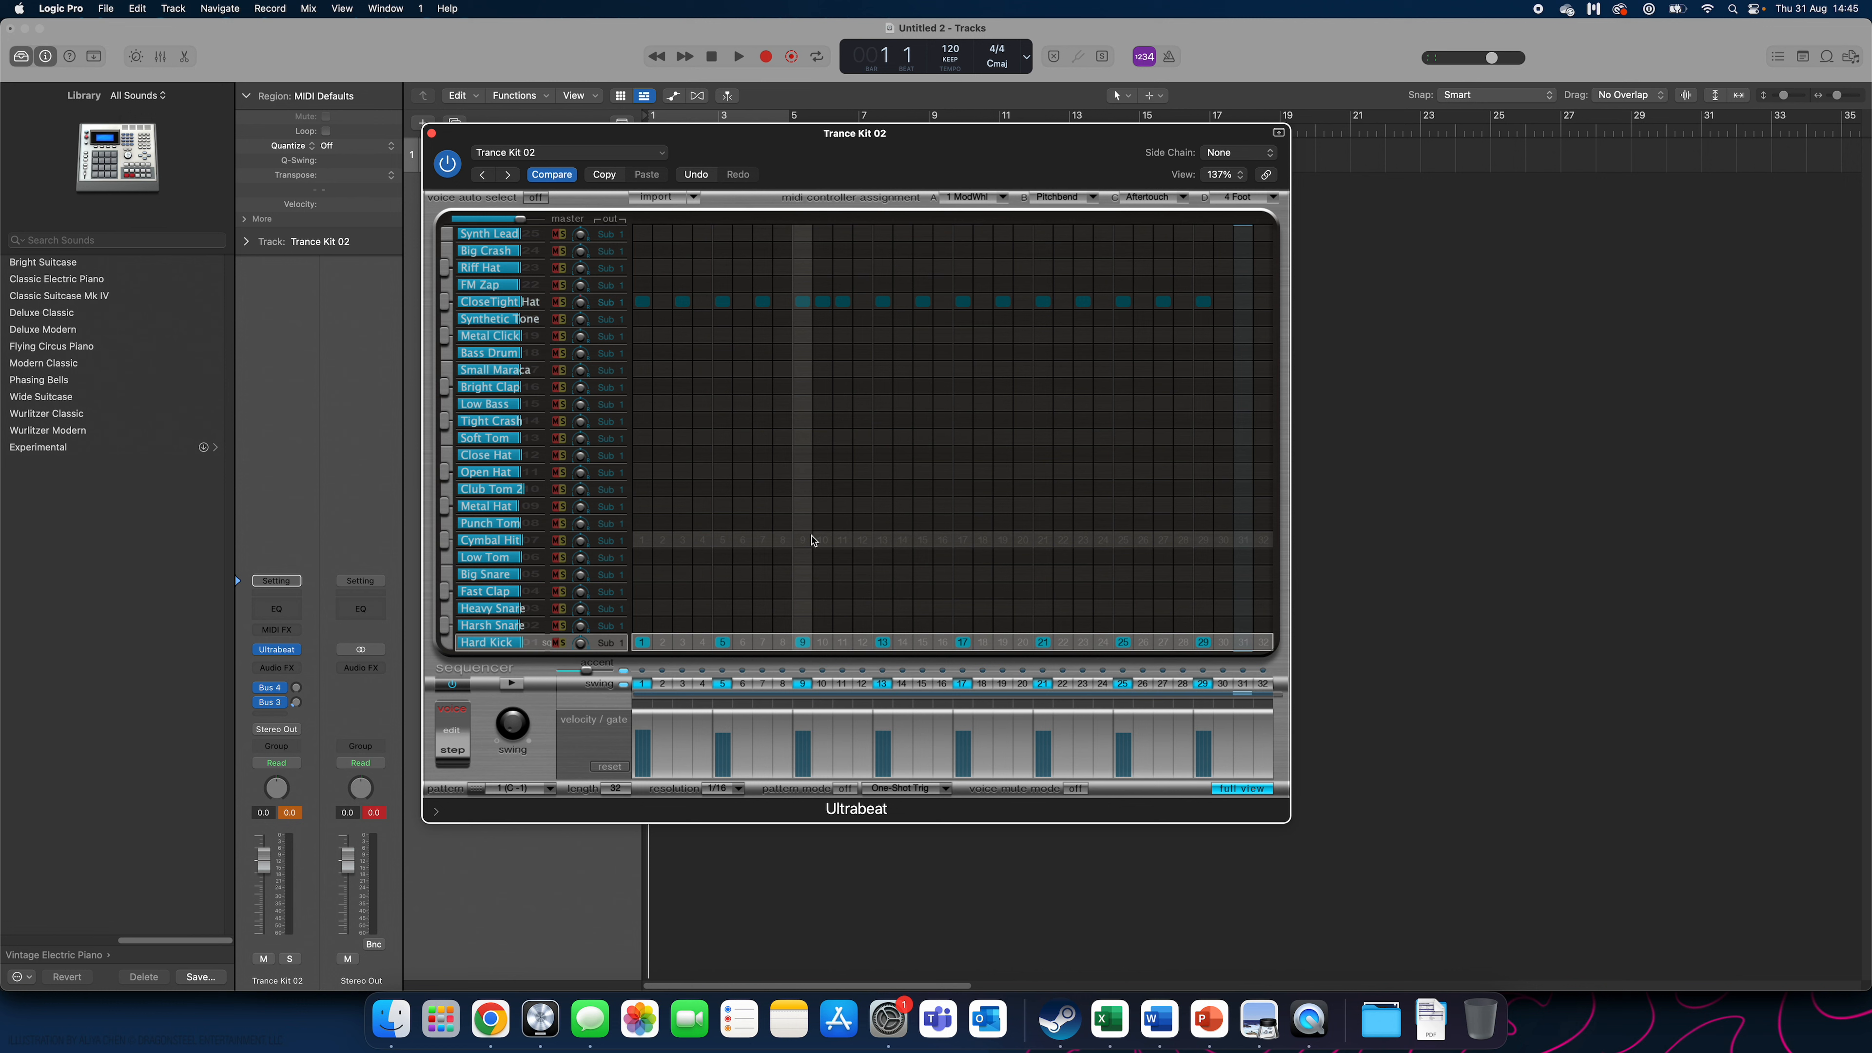
{"action": "left_click", "coordinate": [642, 644]}
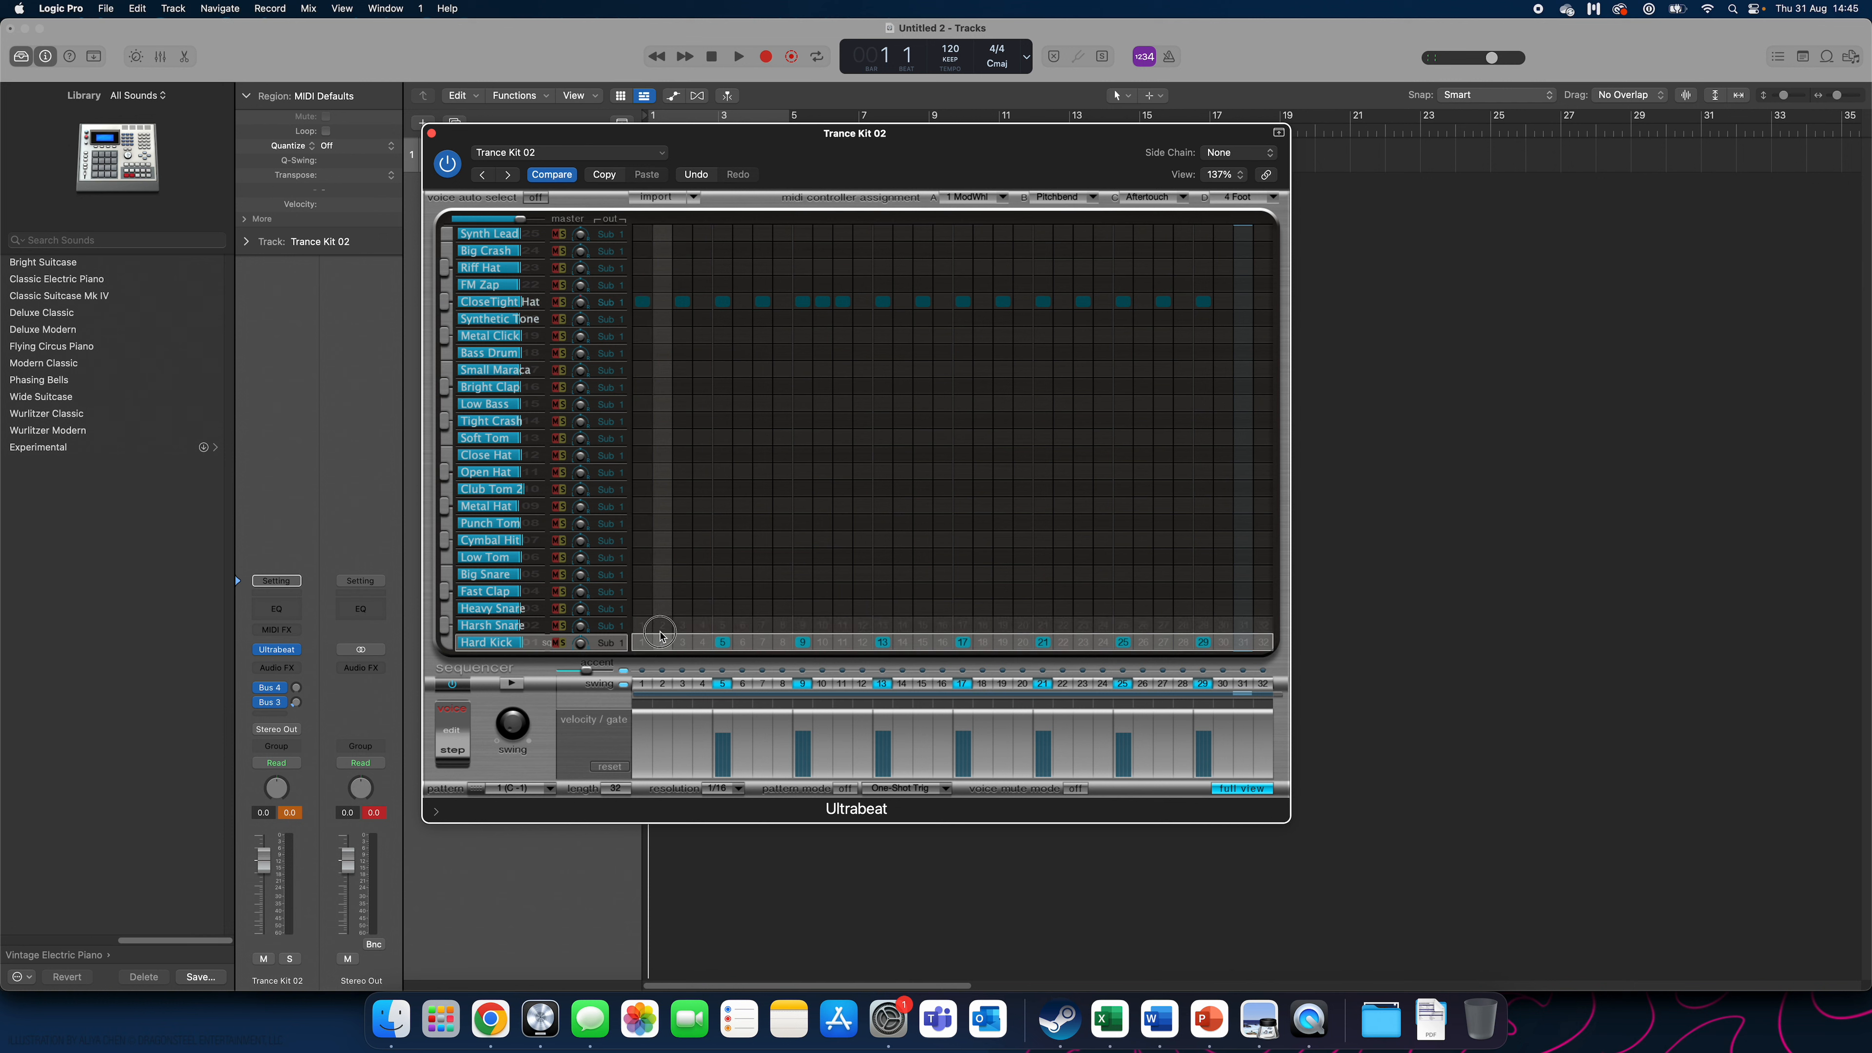
{"action": "left_click", "coordinate": [722, 642]}
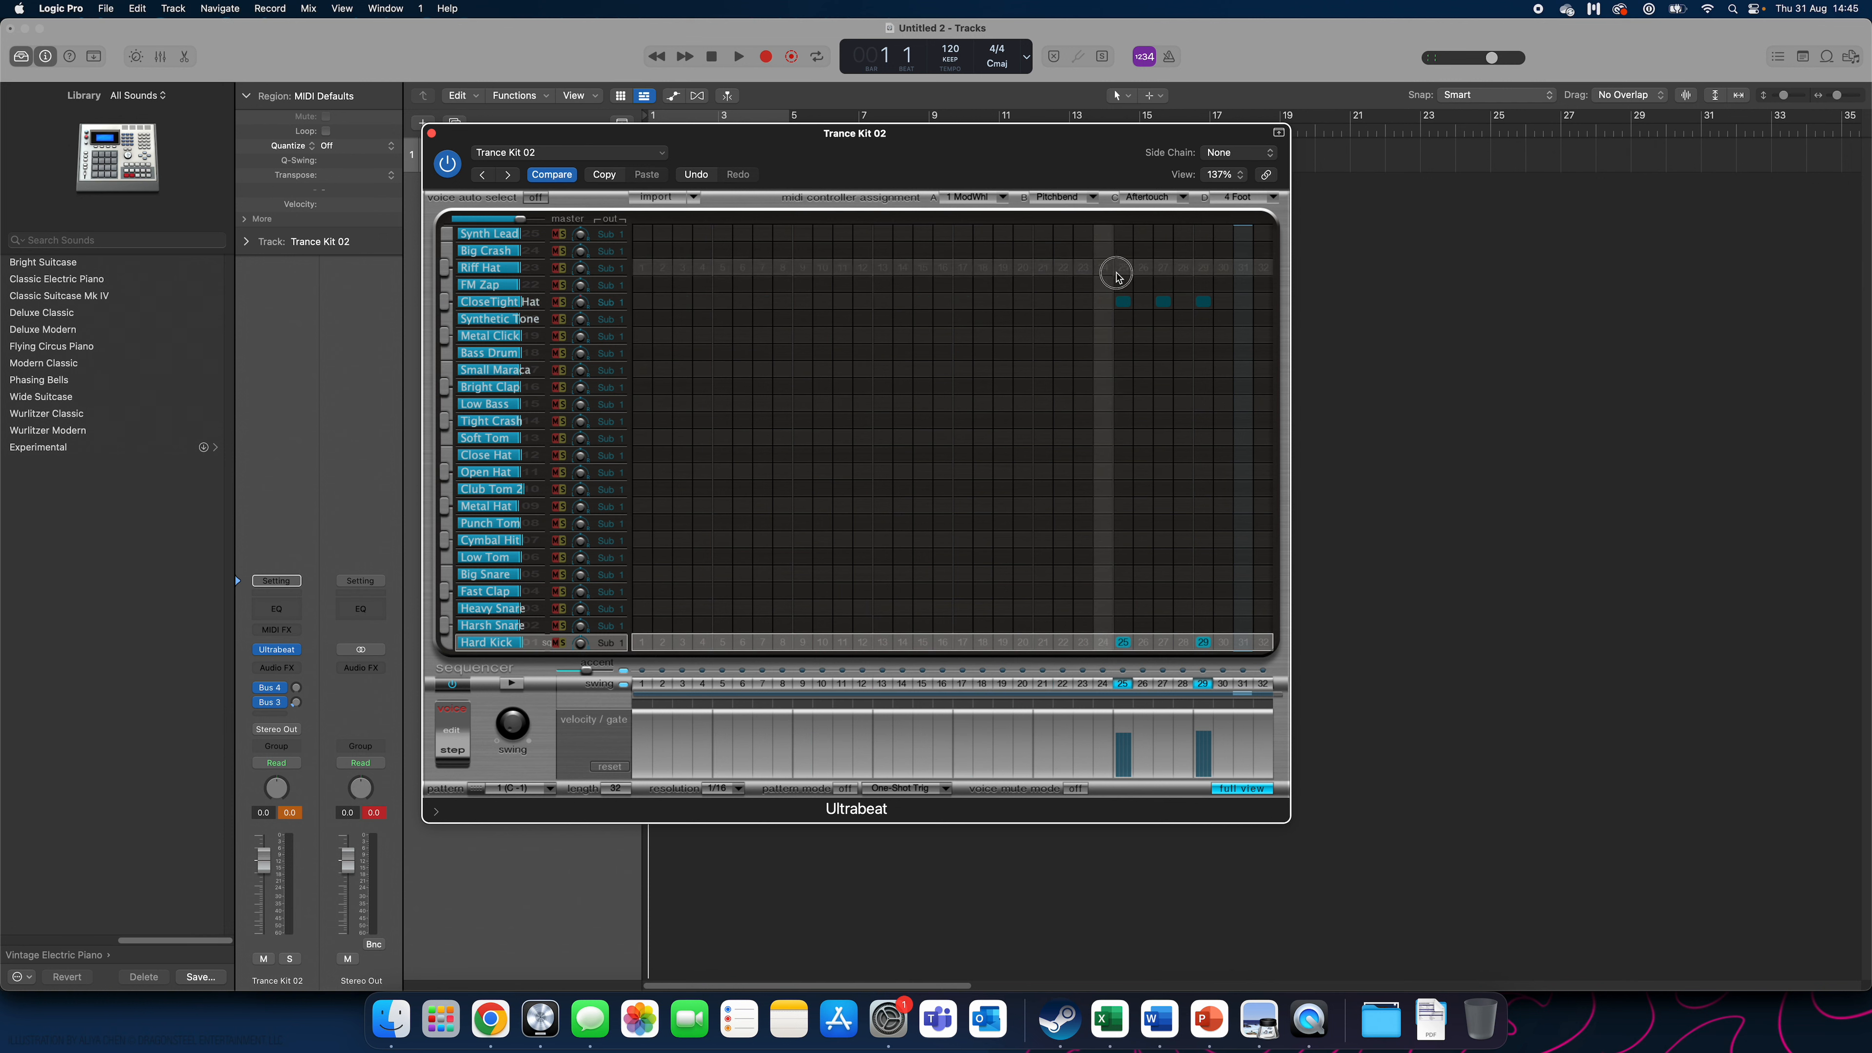
{"action": "left_click", "coordinate": [1274, 219]}
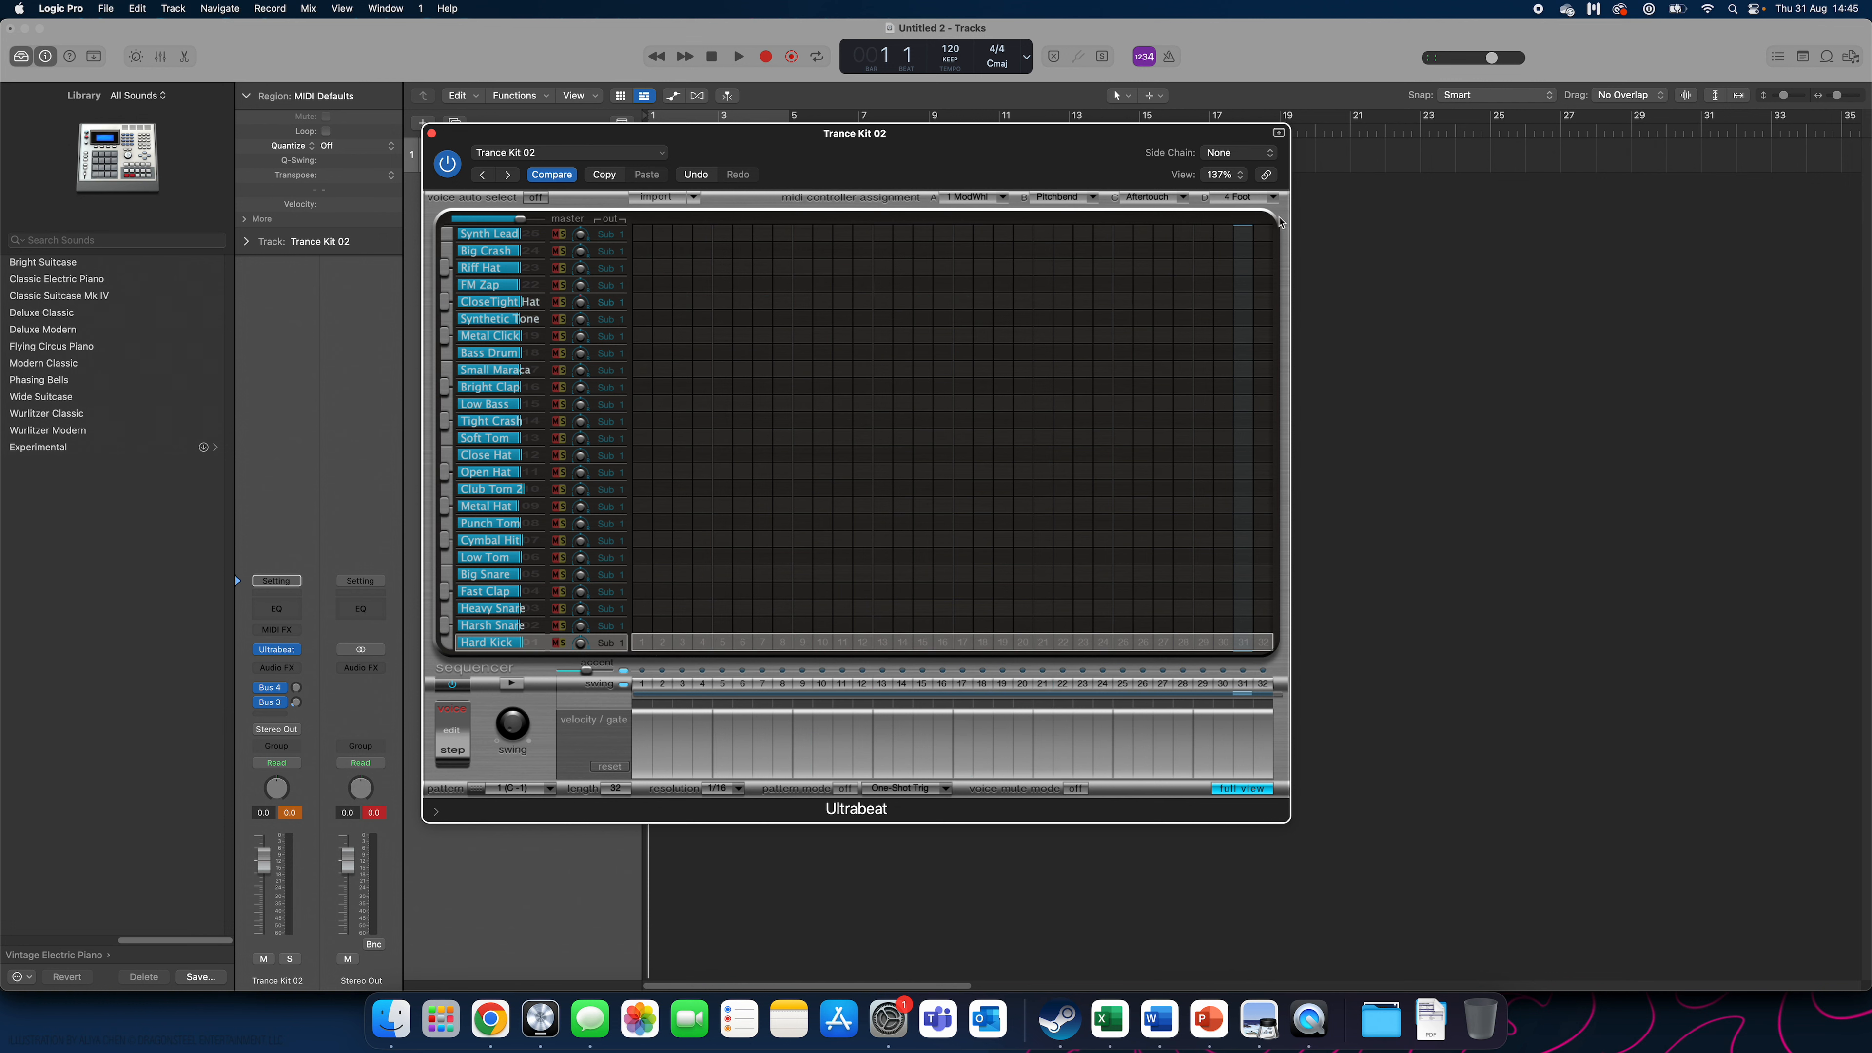
Draw freehand diagonal runs of steps across the sequencer grid and erase them all, including Hard Kick step 1.
{"action": "left_click", "coordinate": [664, 591]}
{"action": "mouse_move", "coordinate": [667, 594]}
{"action": "left_mouse_down"}
{"action": "mouse_move", "coordinate": [1027, 299]}
{"action": "mouse_move", "coordinate": [840, 513]}
{"action": "left_mouse_up"}
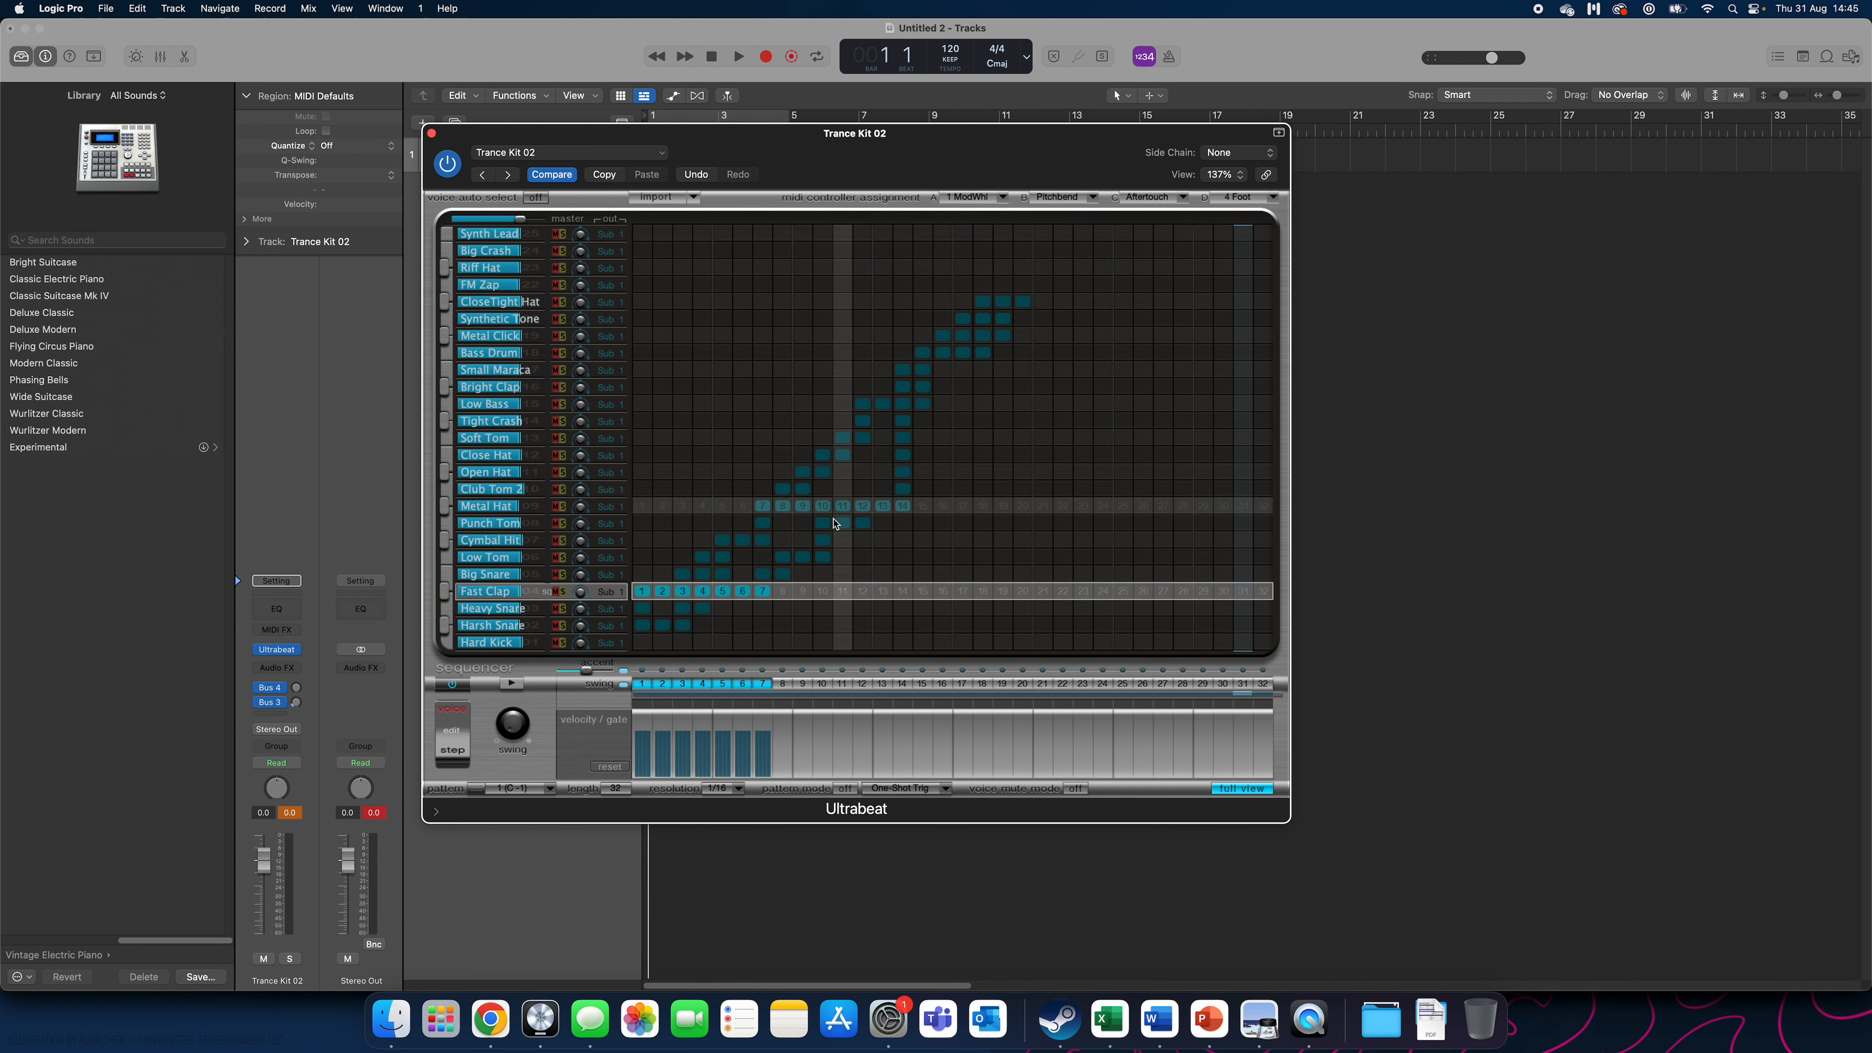
{"action": "left_click", "coordinate": [641, 645]}
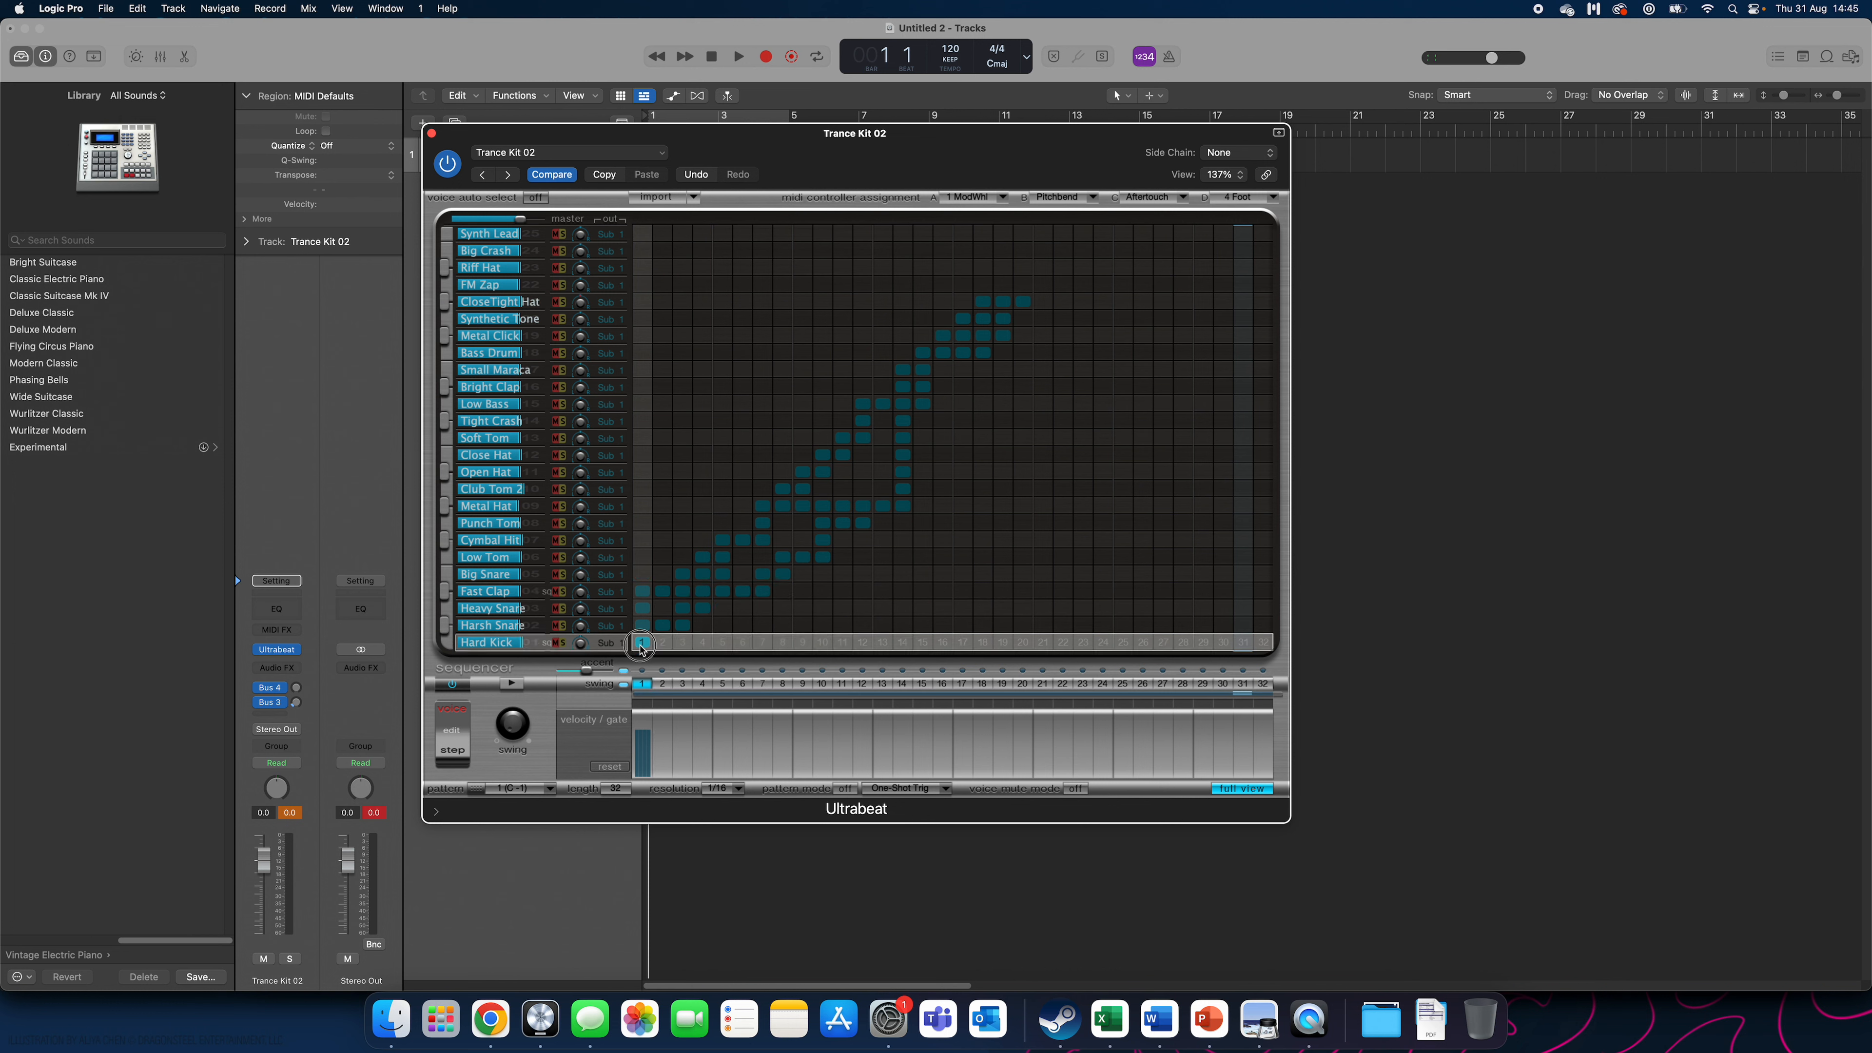
{"action": "mouse_move", "coordinate": [641, 647]}
{"action": "left_mouse_down"}
{"action": "mouse_move", "coordinate": [664, 590]}
{"action": "mouse_move", "coordinate": [1063, 285]}
{"action": "left_mouse_up"}
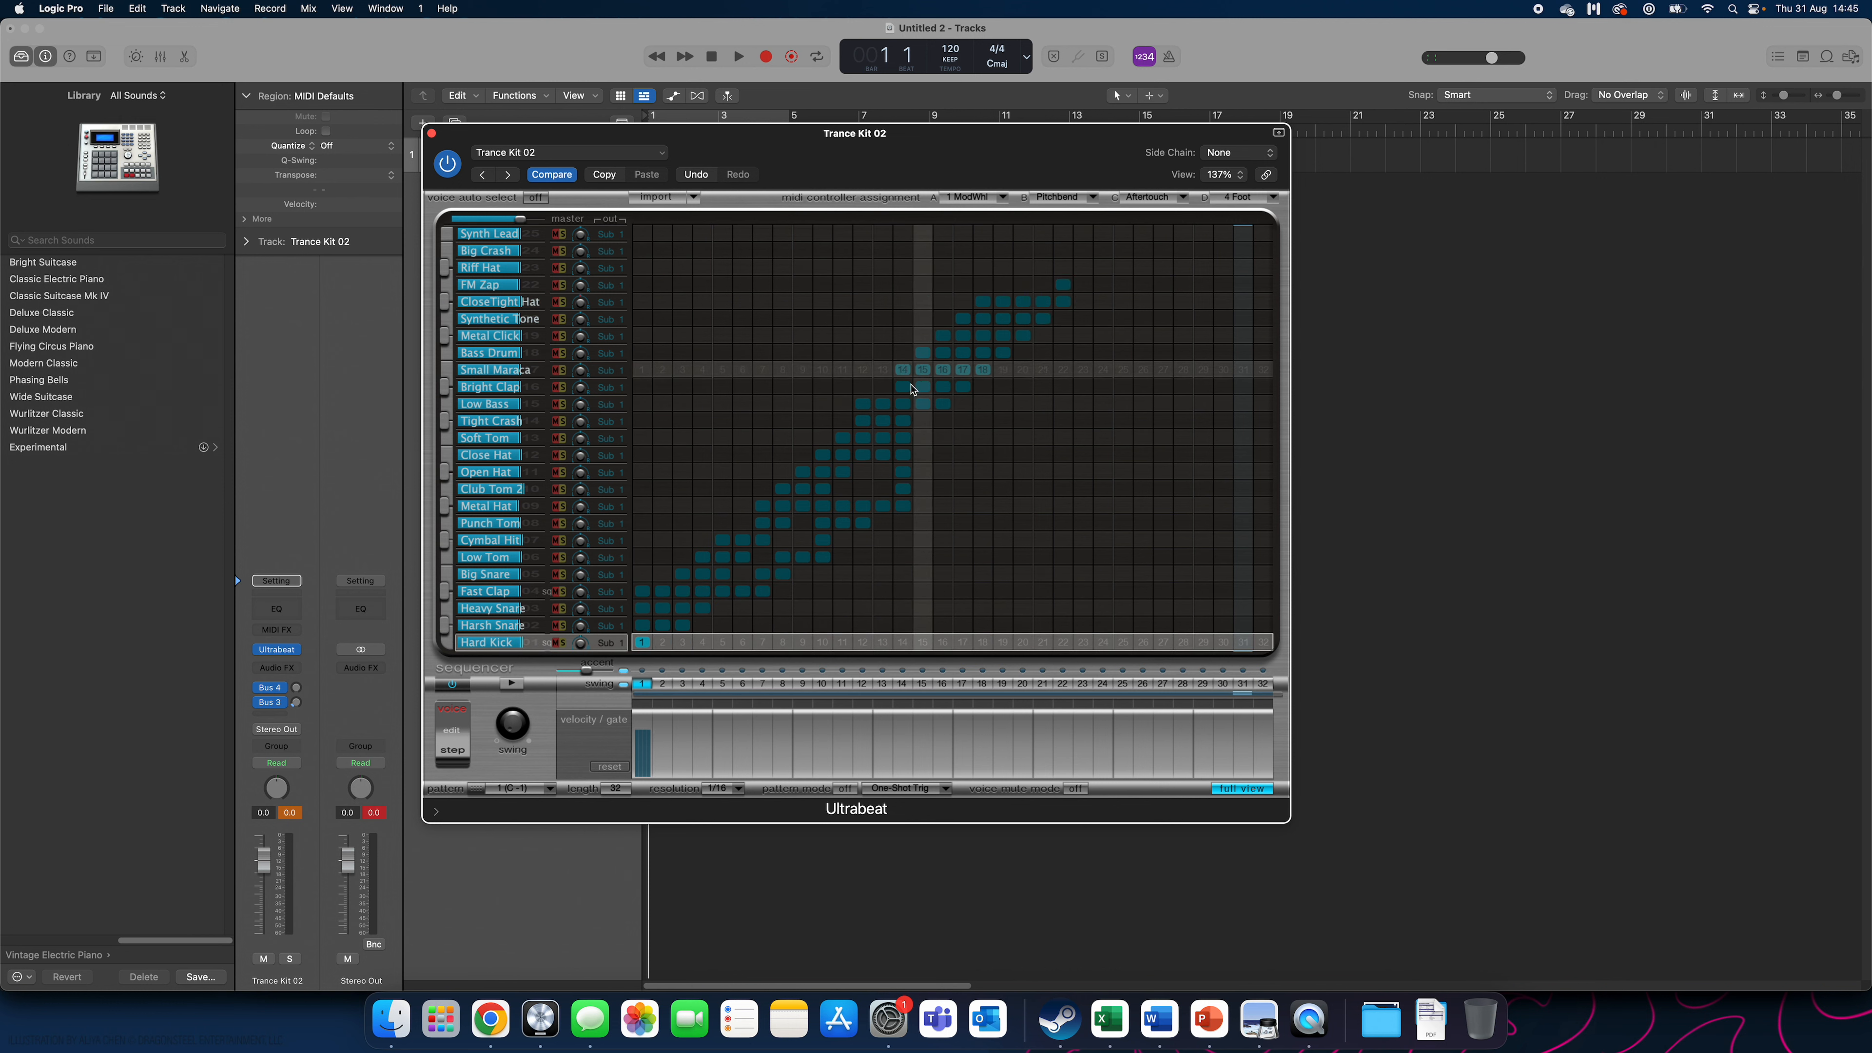
{"action": "left_click_drag", "start_coordinate": [642, 625], "coordinate": [1098, 281]}
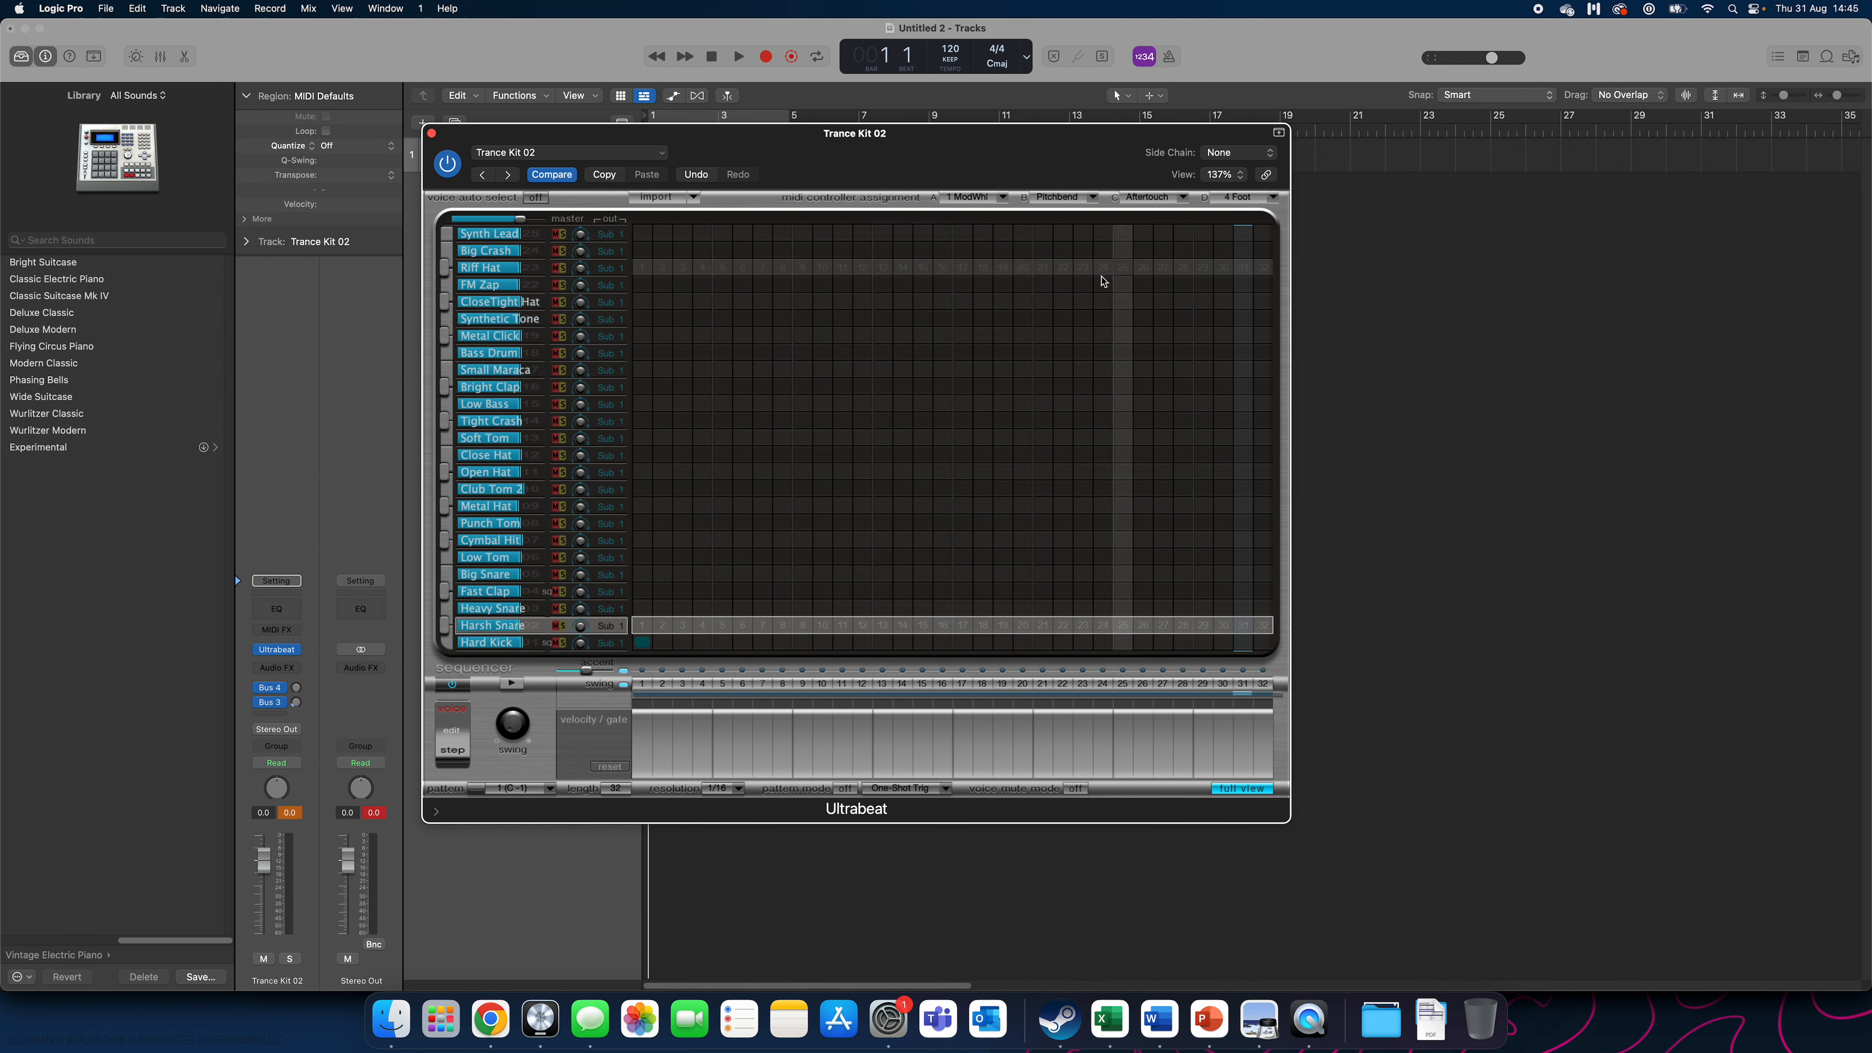
{"action": "left_click", "coordinate": [643, 643]}
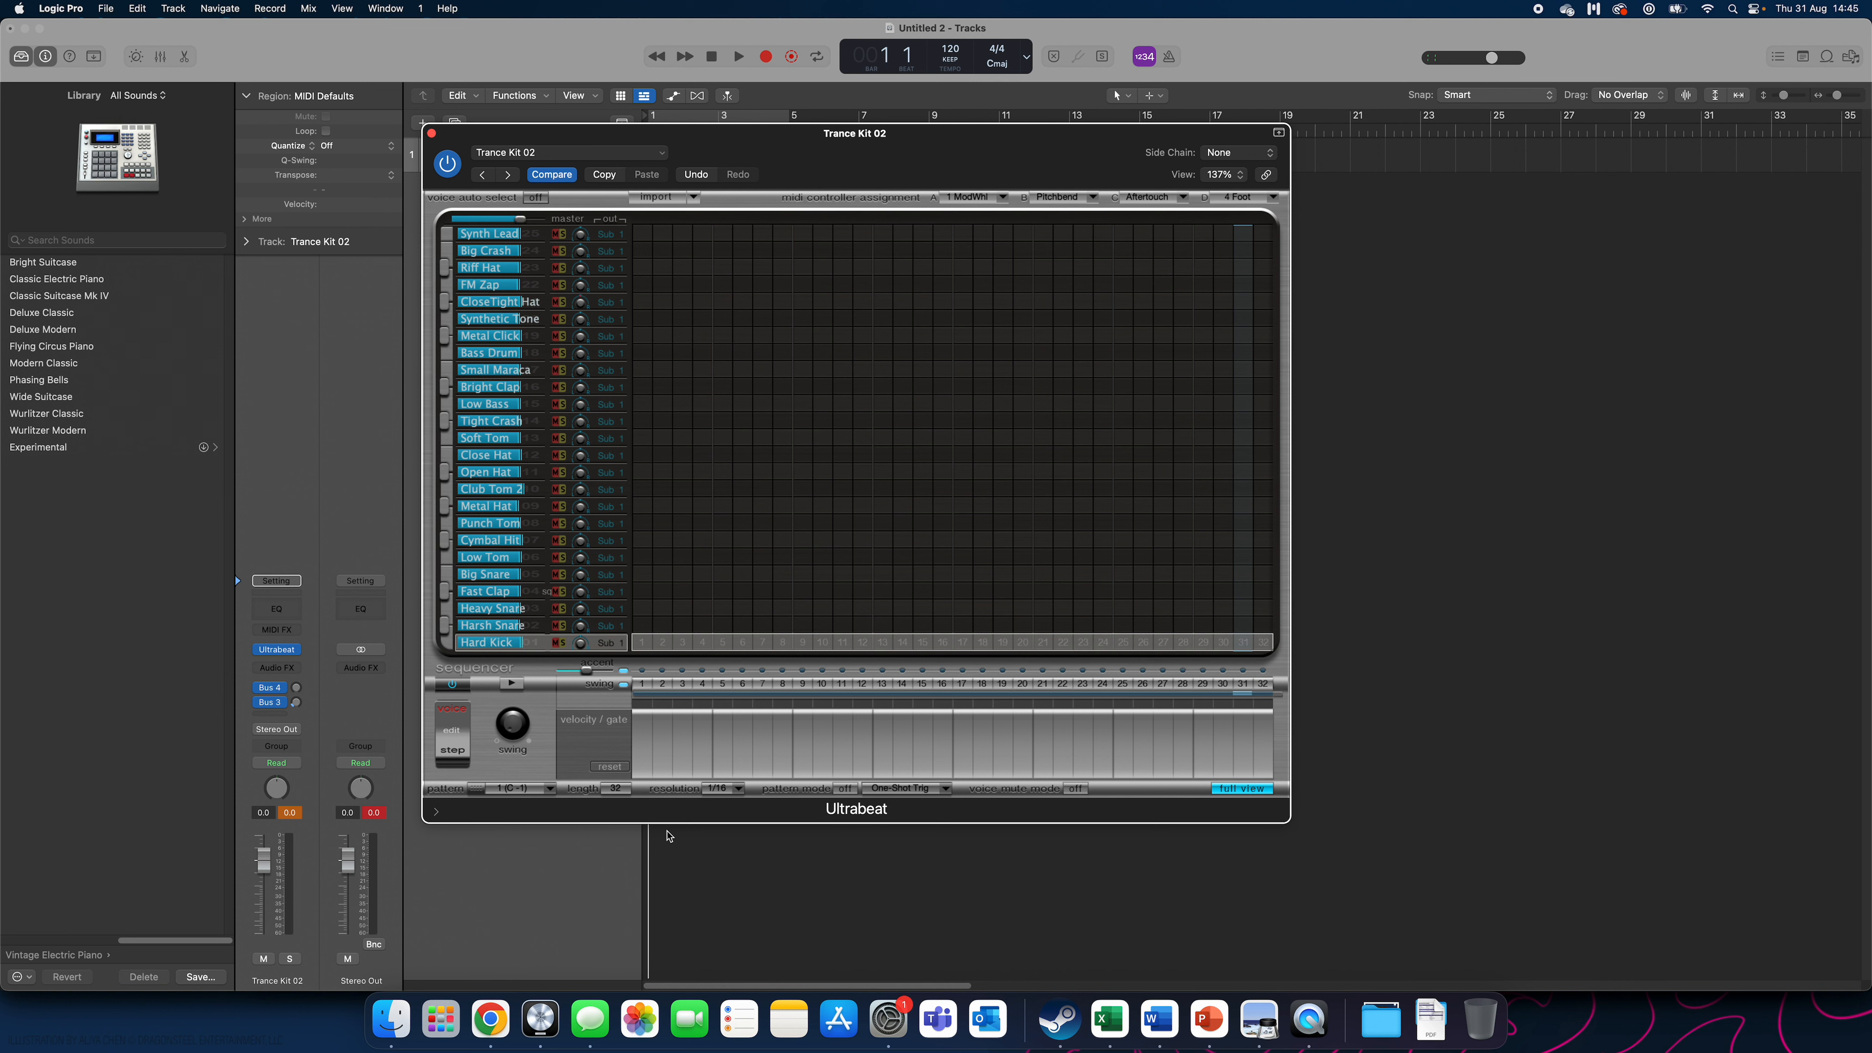
Place single test hits on Tight Crash step 3, Close Hat step 12 and Punch Tom step 18, and remove them.
{"action": "left_click", "coordinate": [682, 420]}
{"action": "left_click", "coordinate": [862, 454]}
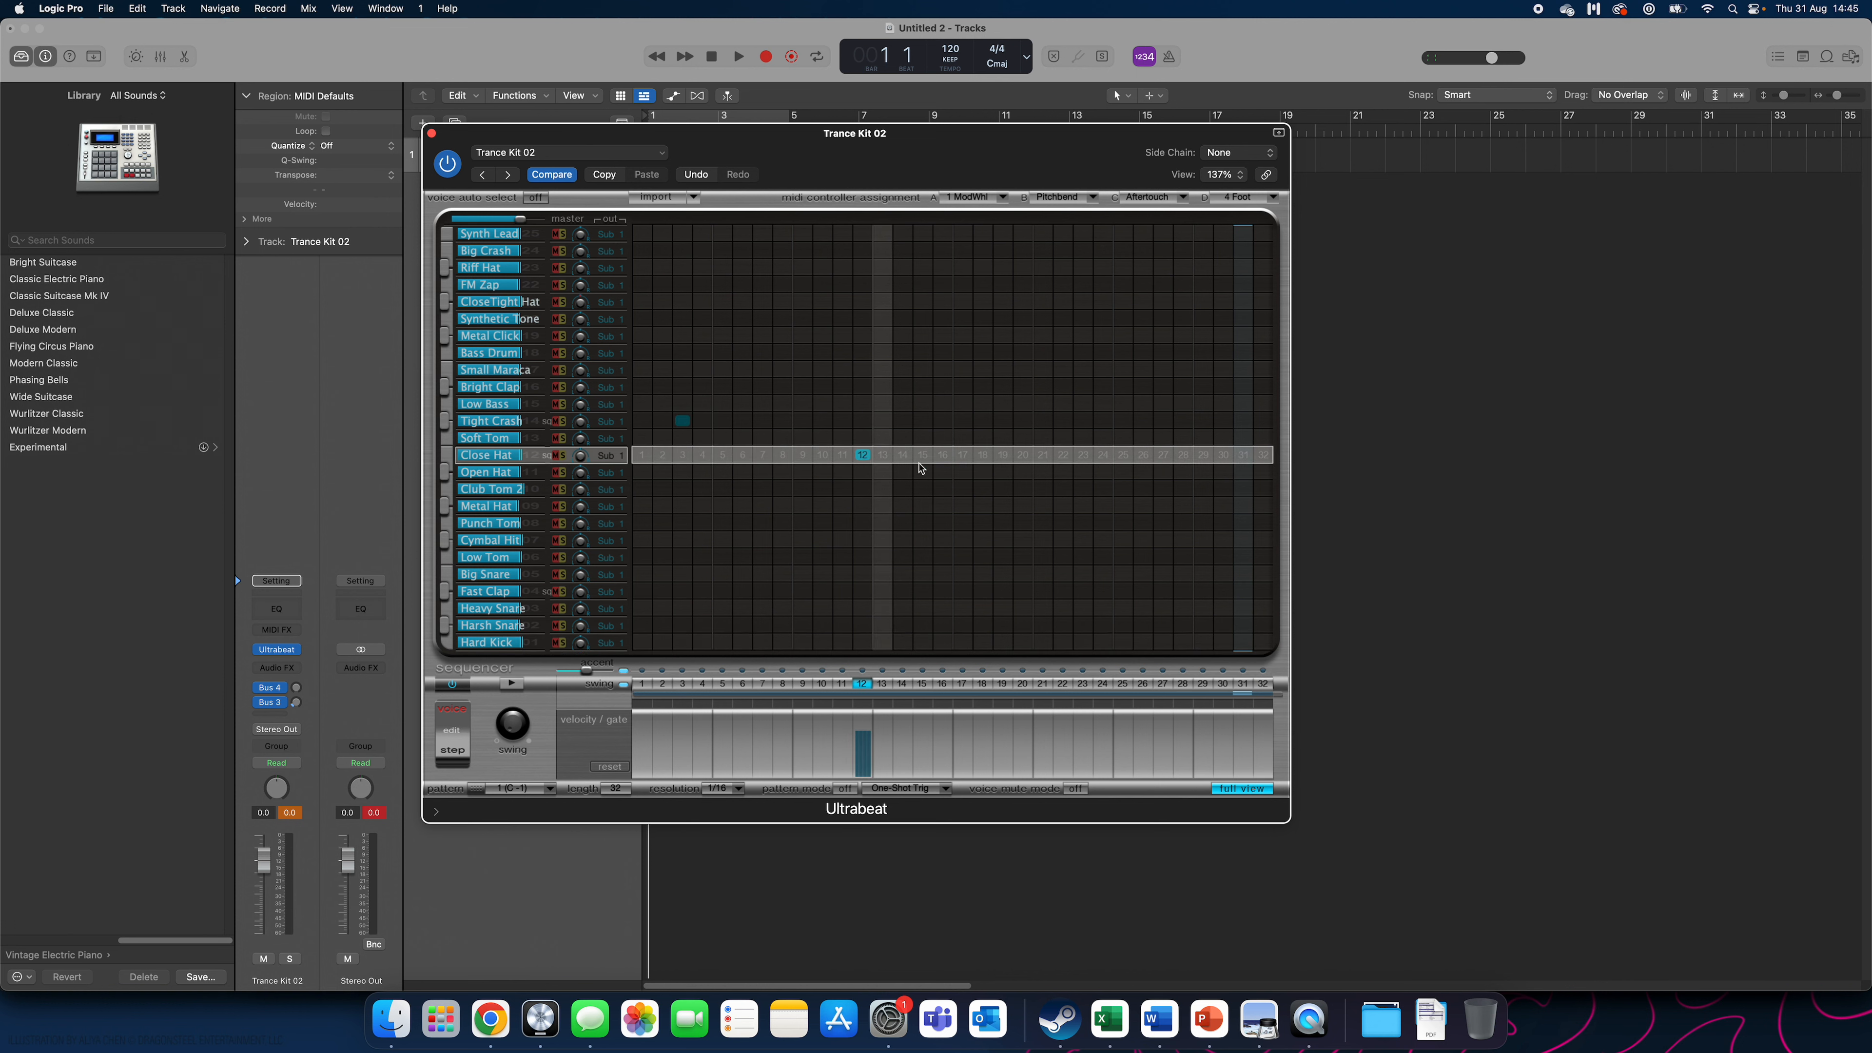
{"action": "left_click", "coordinate": [980, 523]}
{"action": "left_click", "coordinate": [981, 523]}
{"action": "left_click", "coordinate": [862, 454]}
{"action": "left_click", "coordinate": [682, 420]}
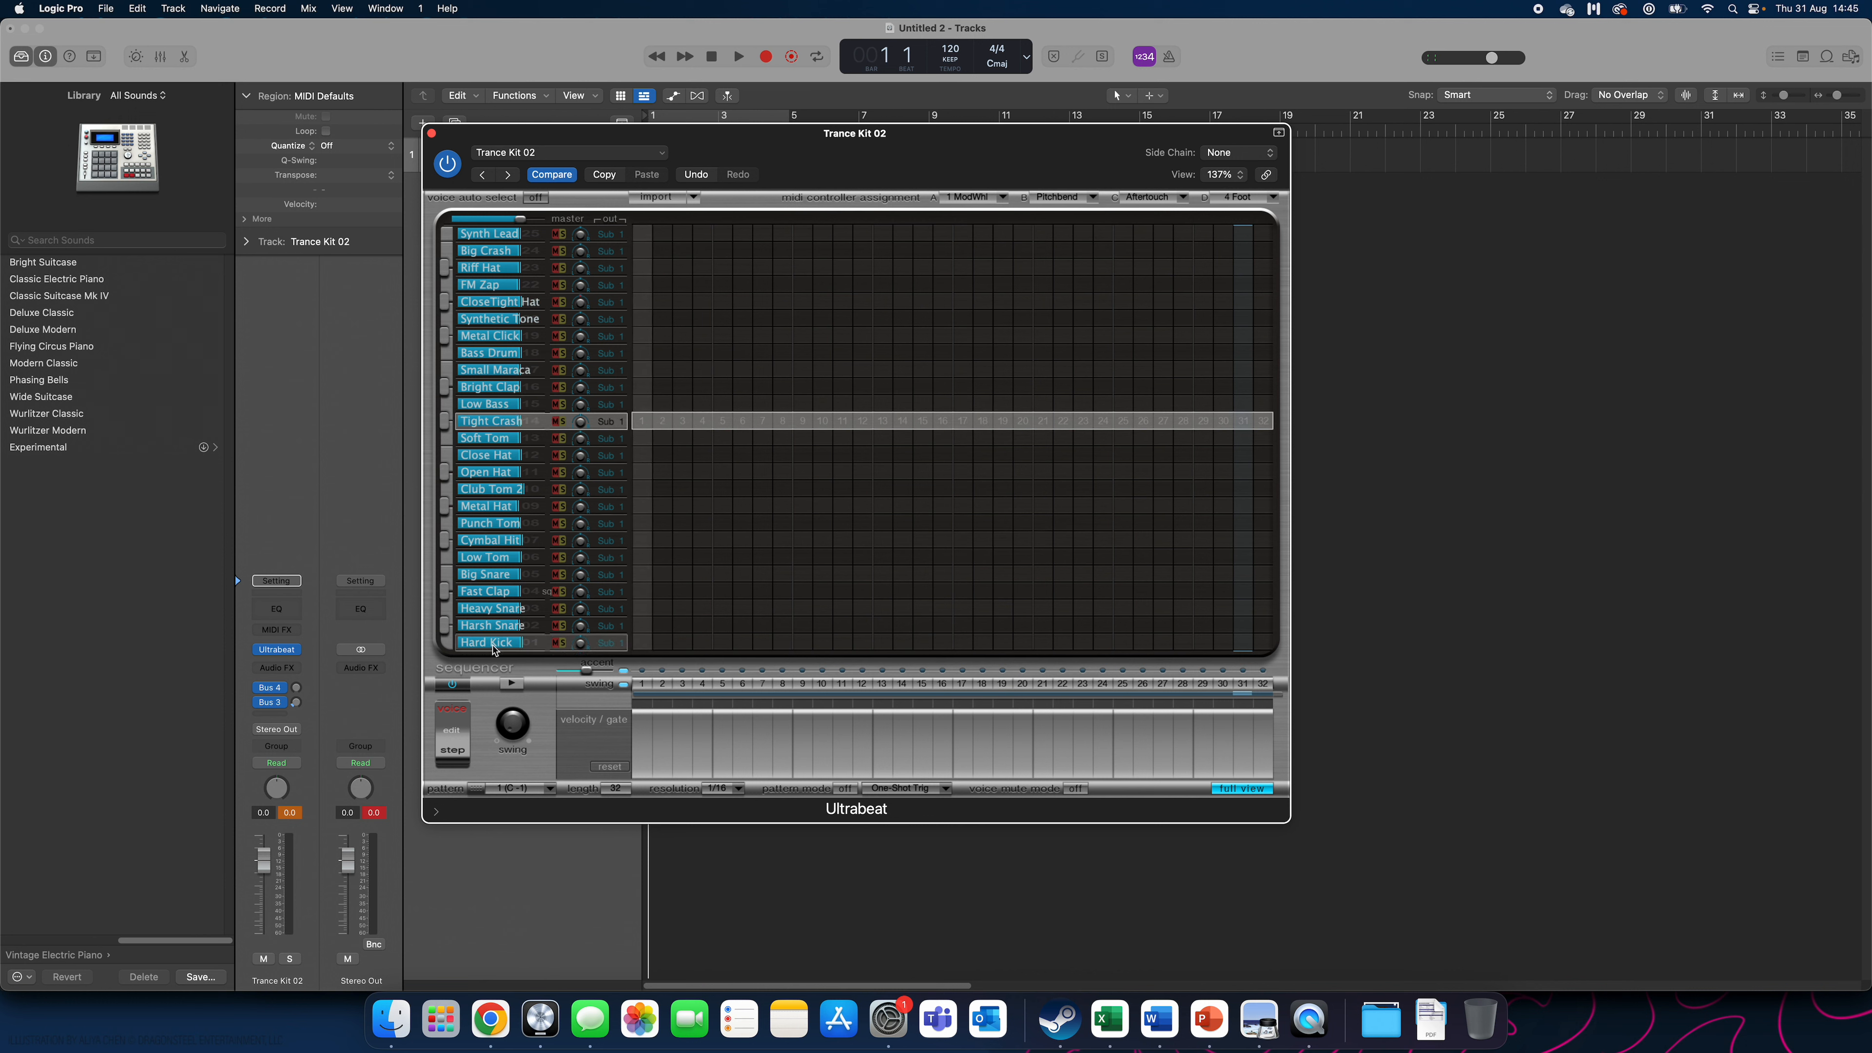
Load the Electronic Dub Kit, show its pattern in full view and audition the Kick Growl sound.
{"action": "left_click", "coordinate": [559, 154]}
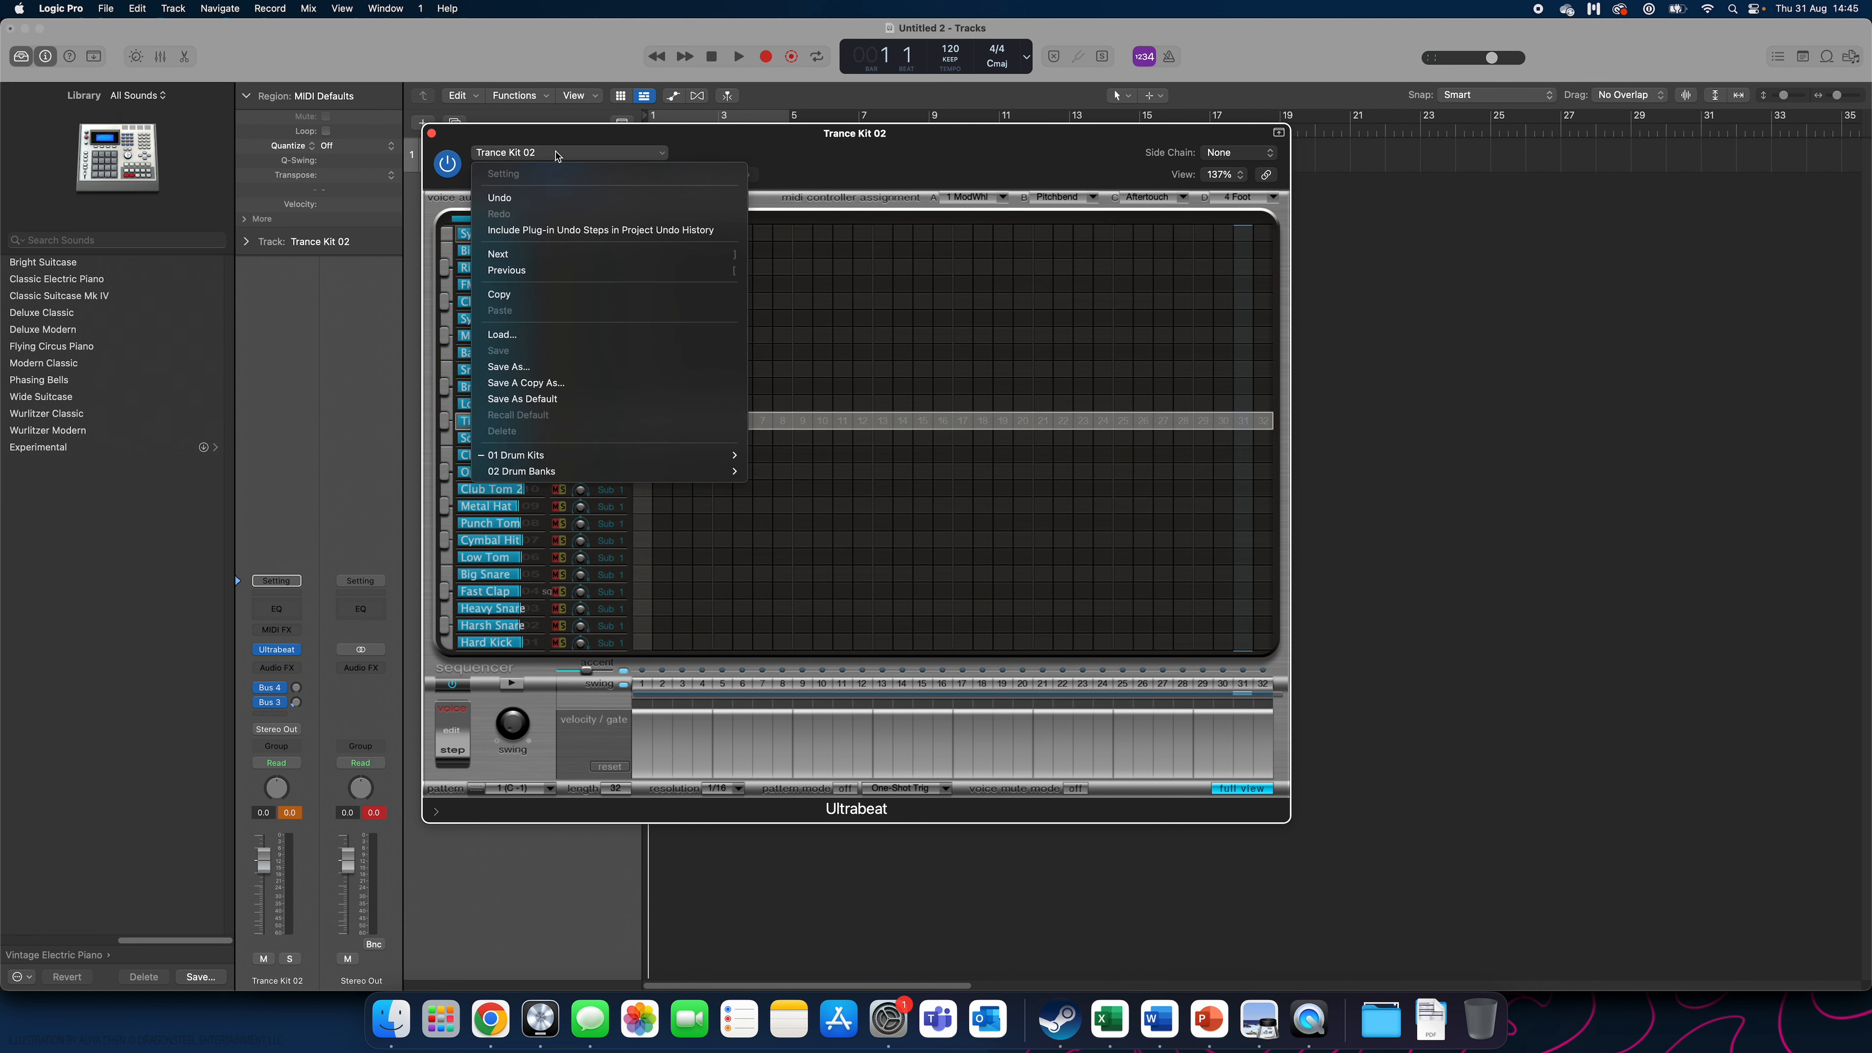
{"action": "mouse_move", "coordinate": [550, 462]}
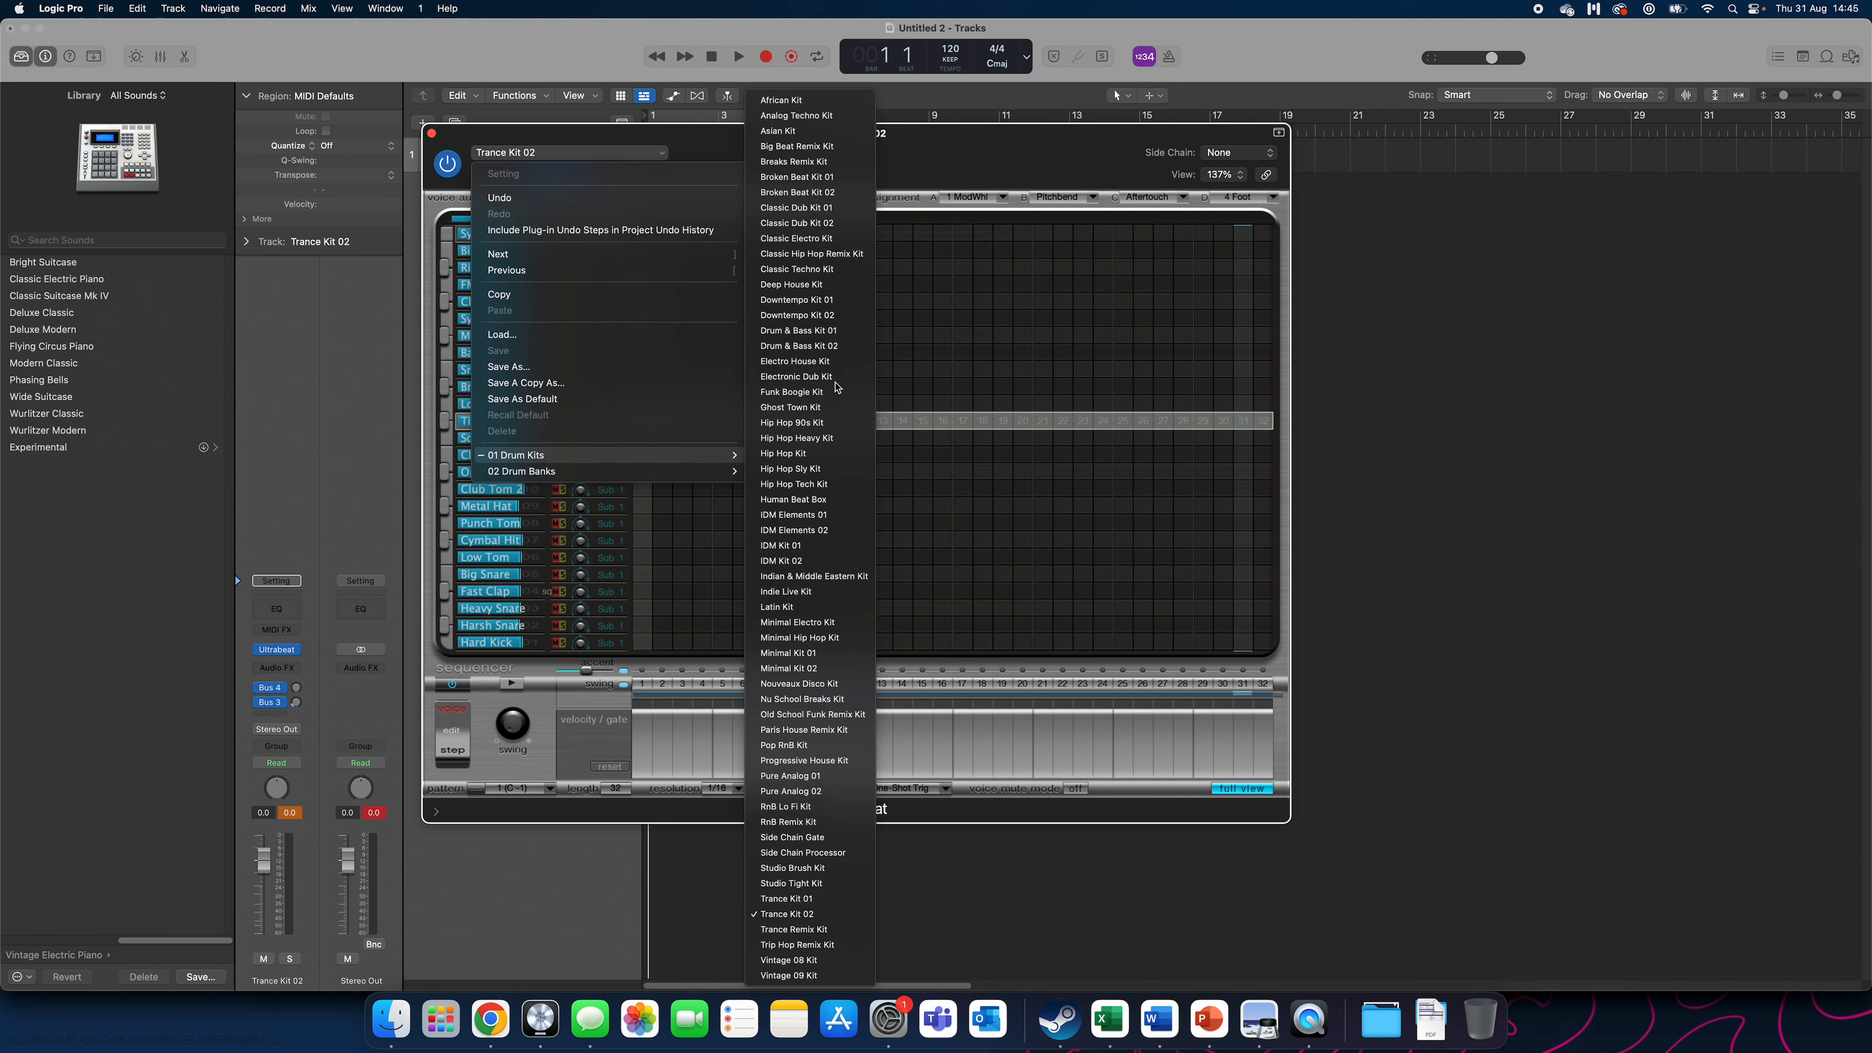
{"action": "left_click", "coordinate": [818, 377]}
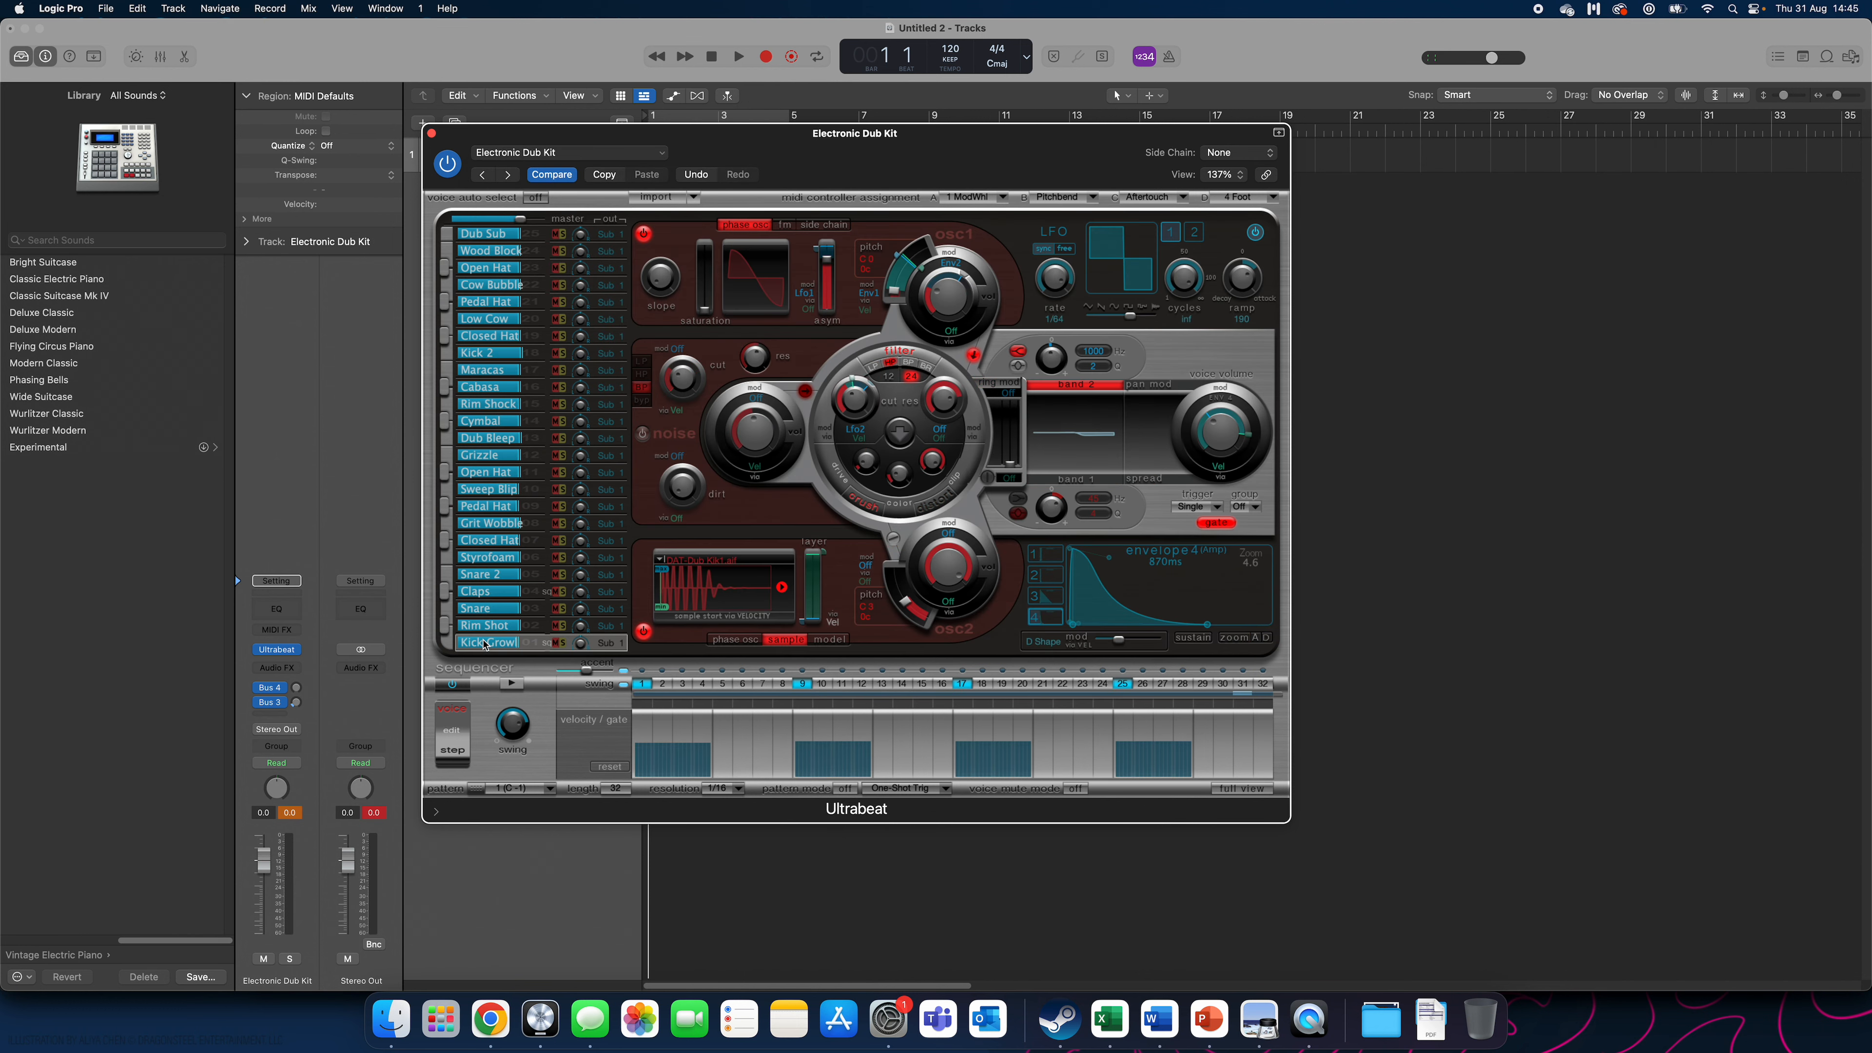
{"action": "left_click", "coordinate": [1219, 792]}
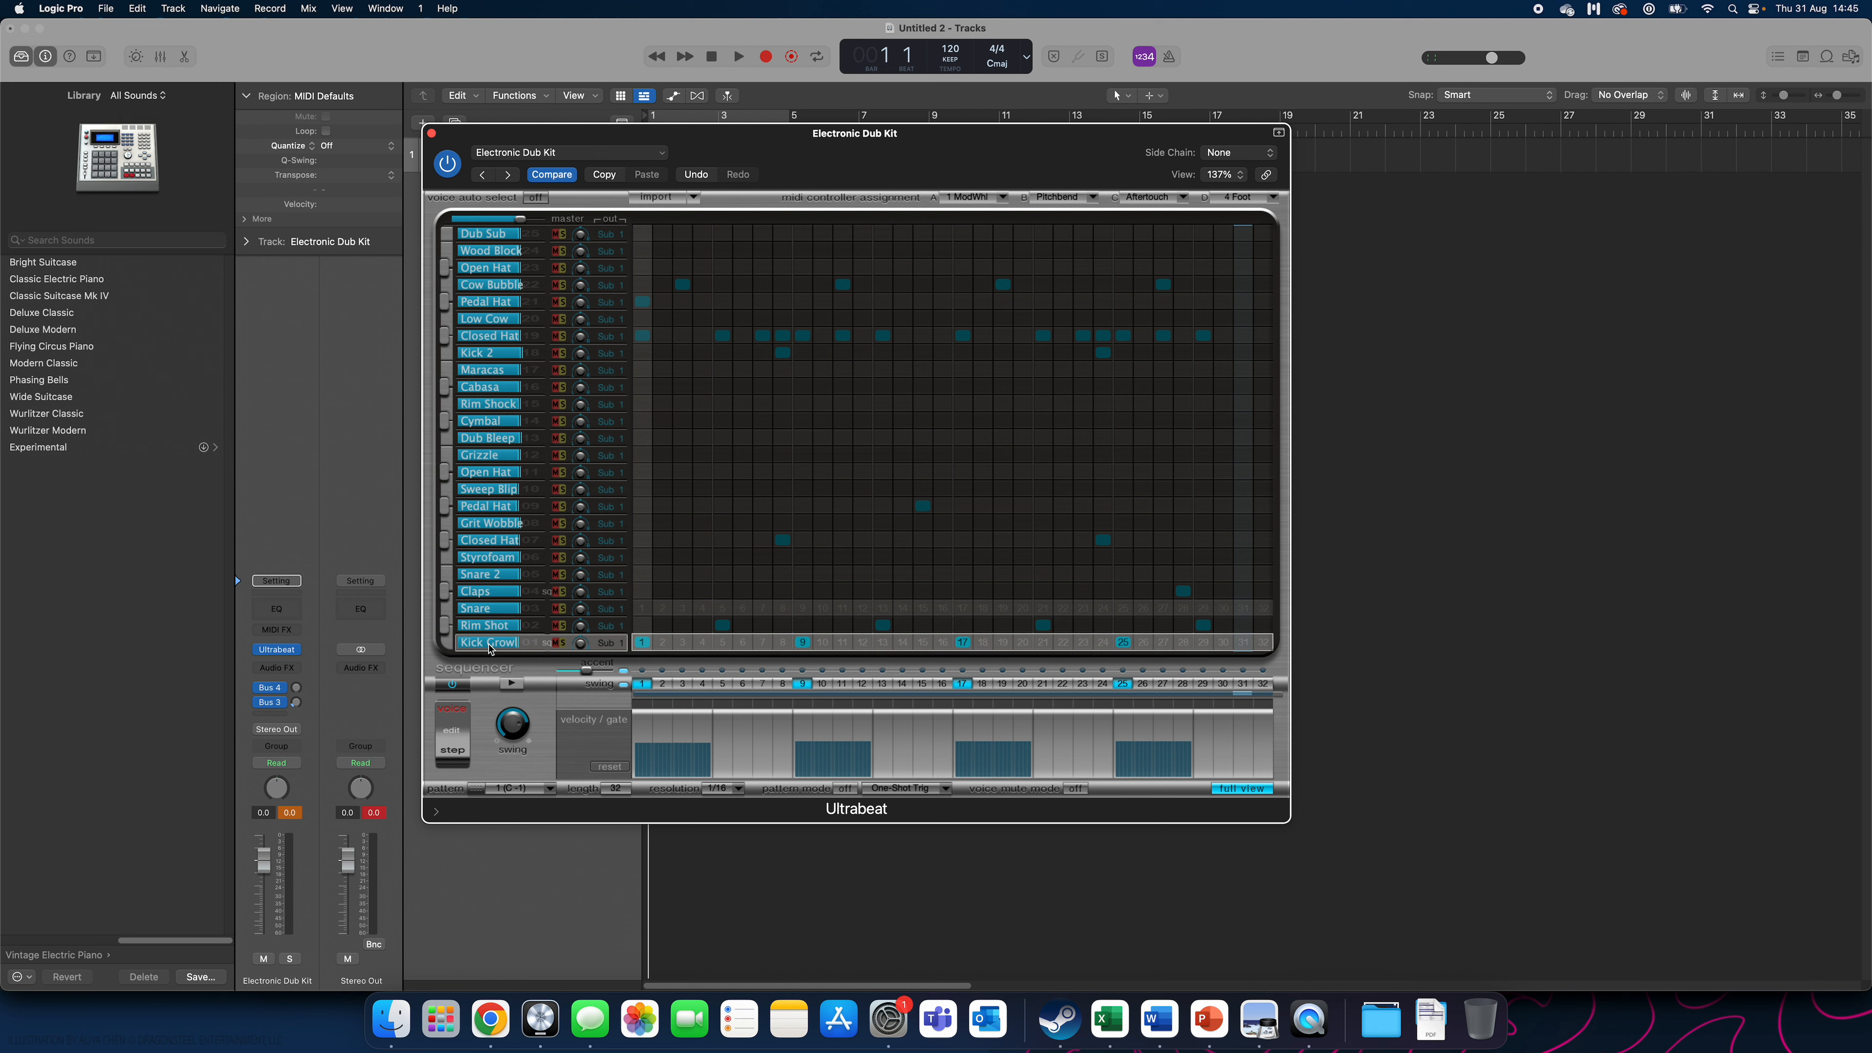
{"action": "left_click", "coordinate": [451, 647]}
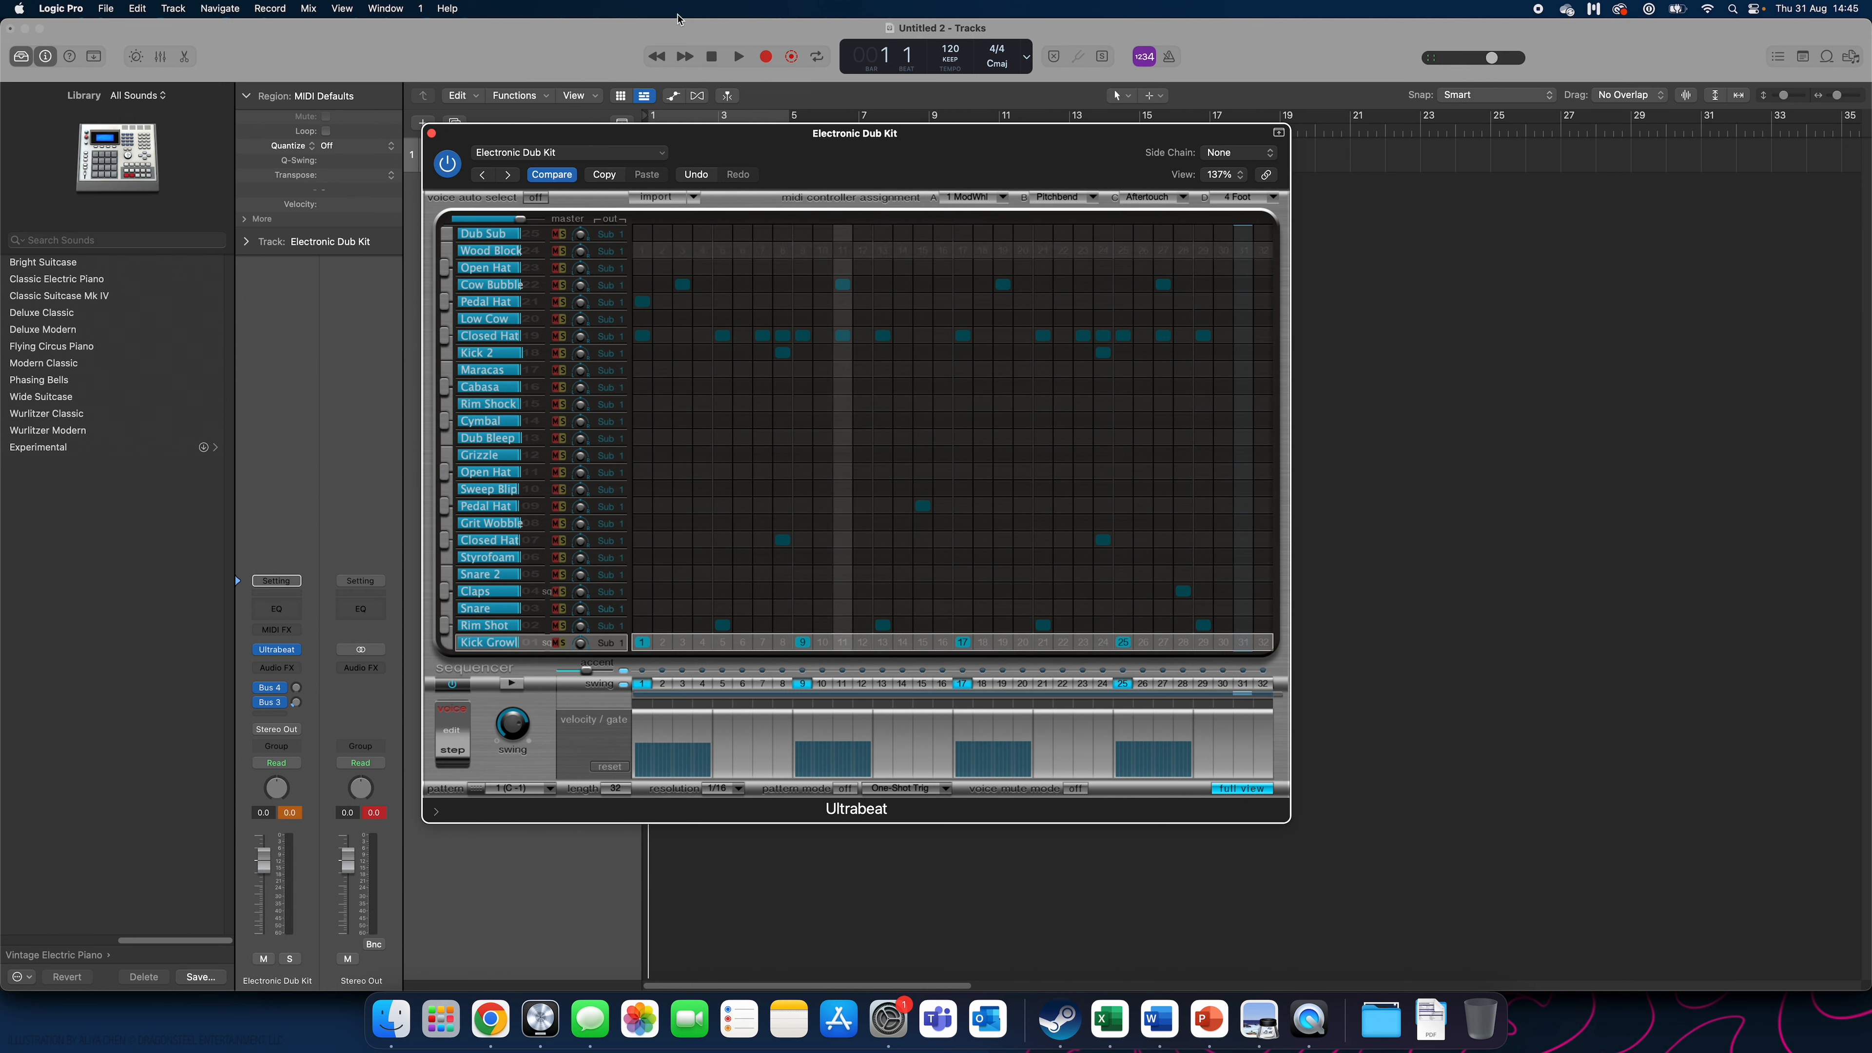
Switch the drum kit to Trance Kit 02 and show its sequencer pattern in full view.
{"action": "left_click", "coordinate": [564, 158]}
{"action": "mouse_move", "coordinate": [649, 454]}
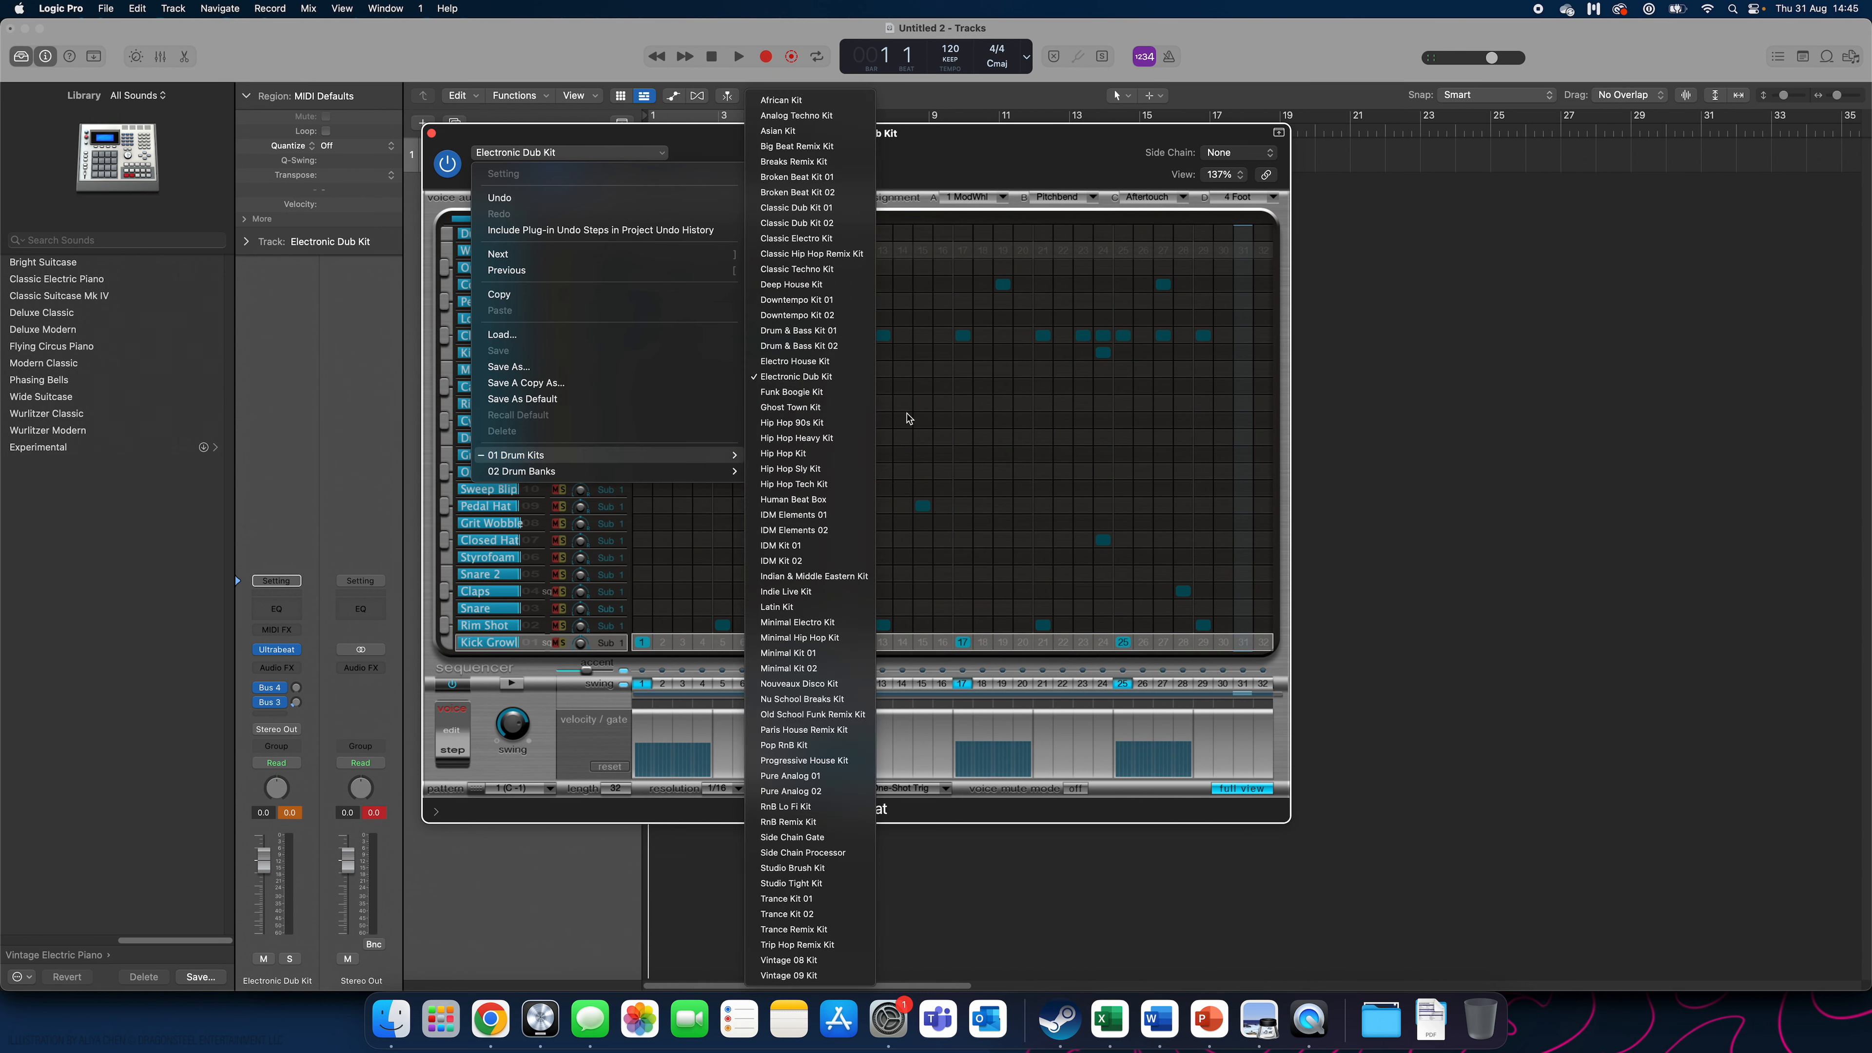
{"action": "left_click", "coordinate": [786, 915]}
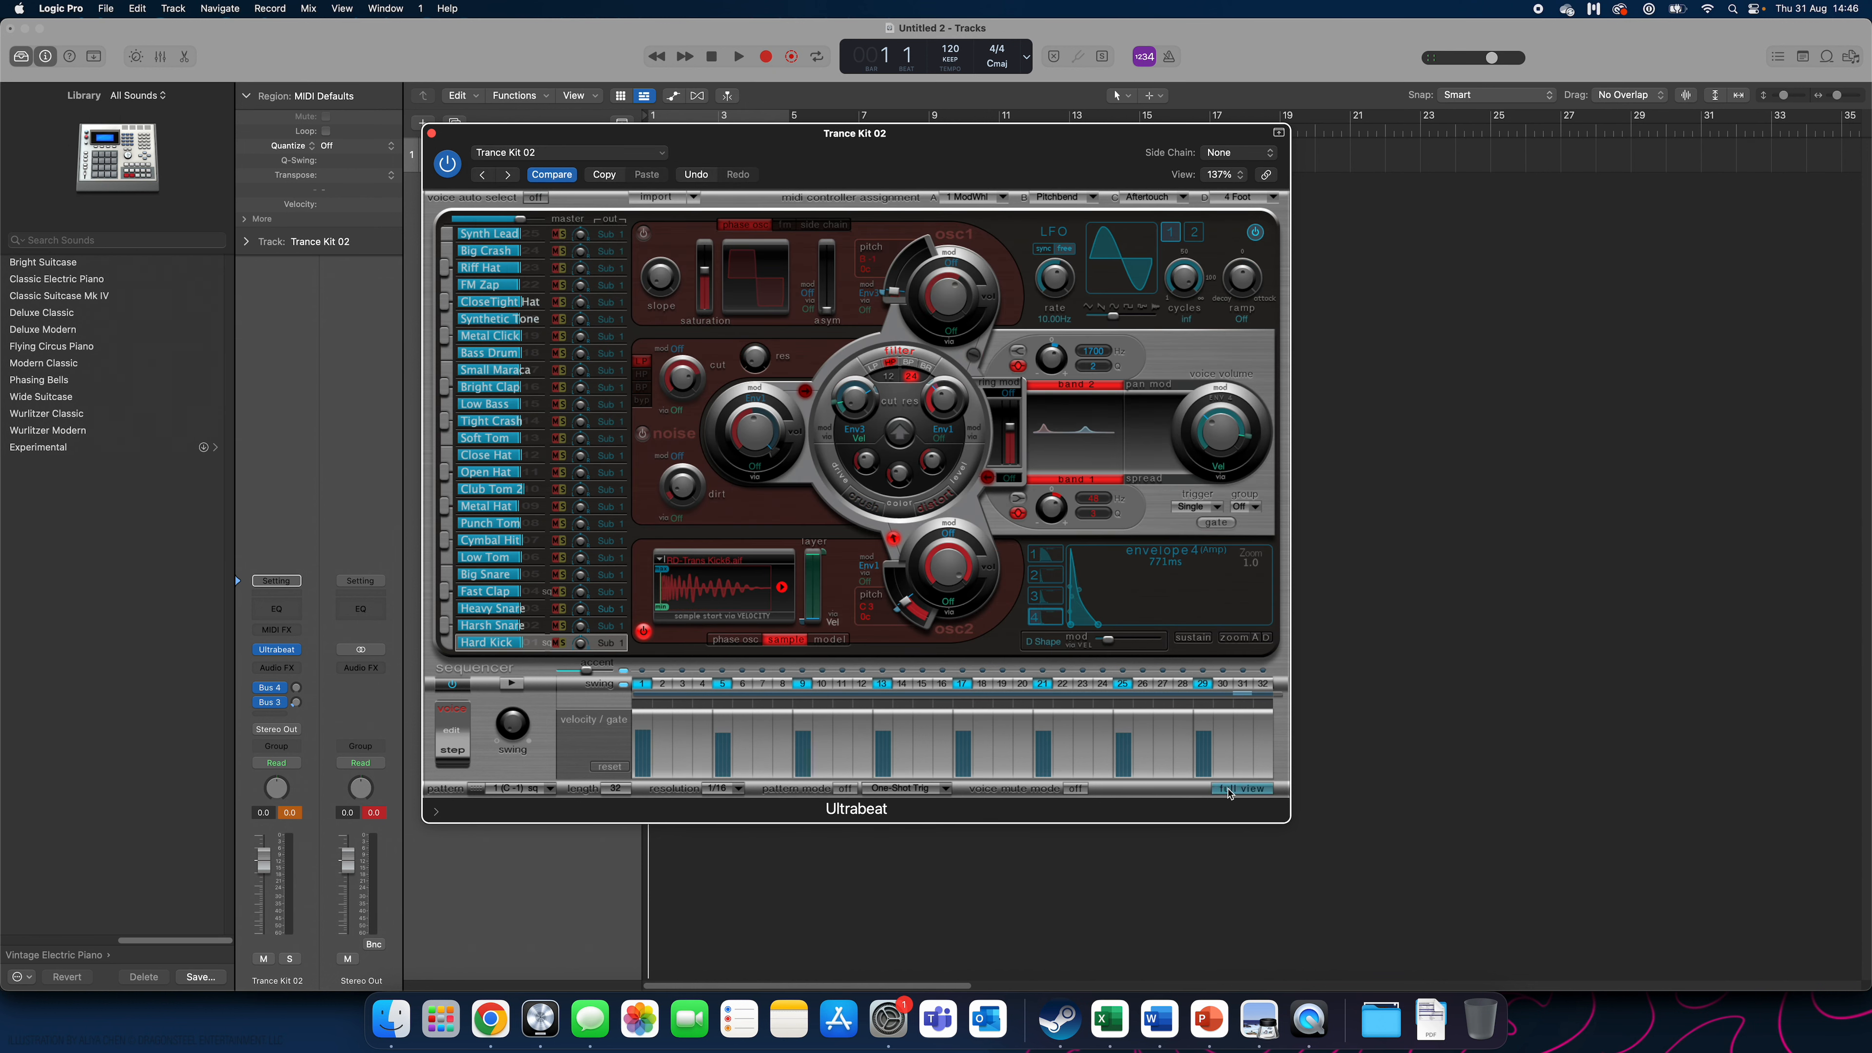
{"action": "left_click", "coordinate": [1228, 793]}
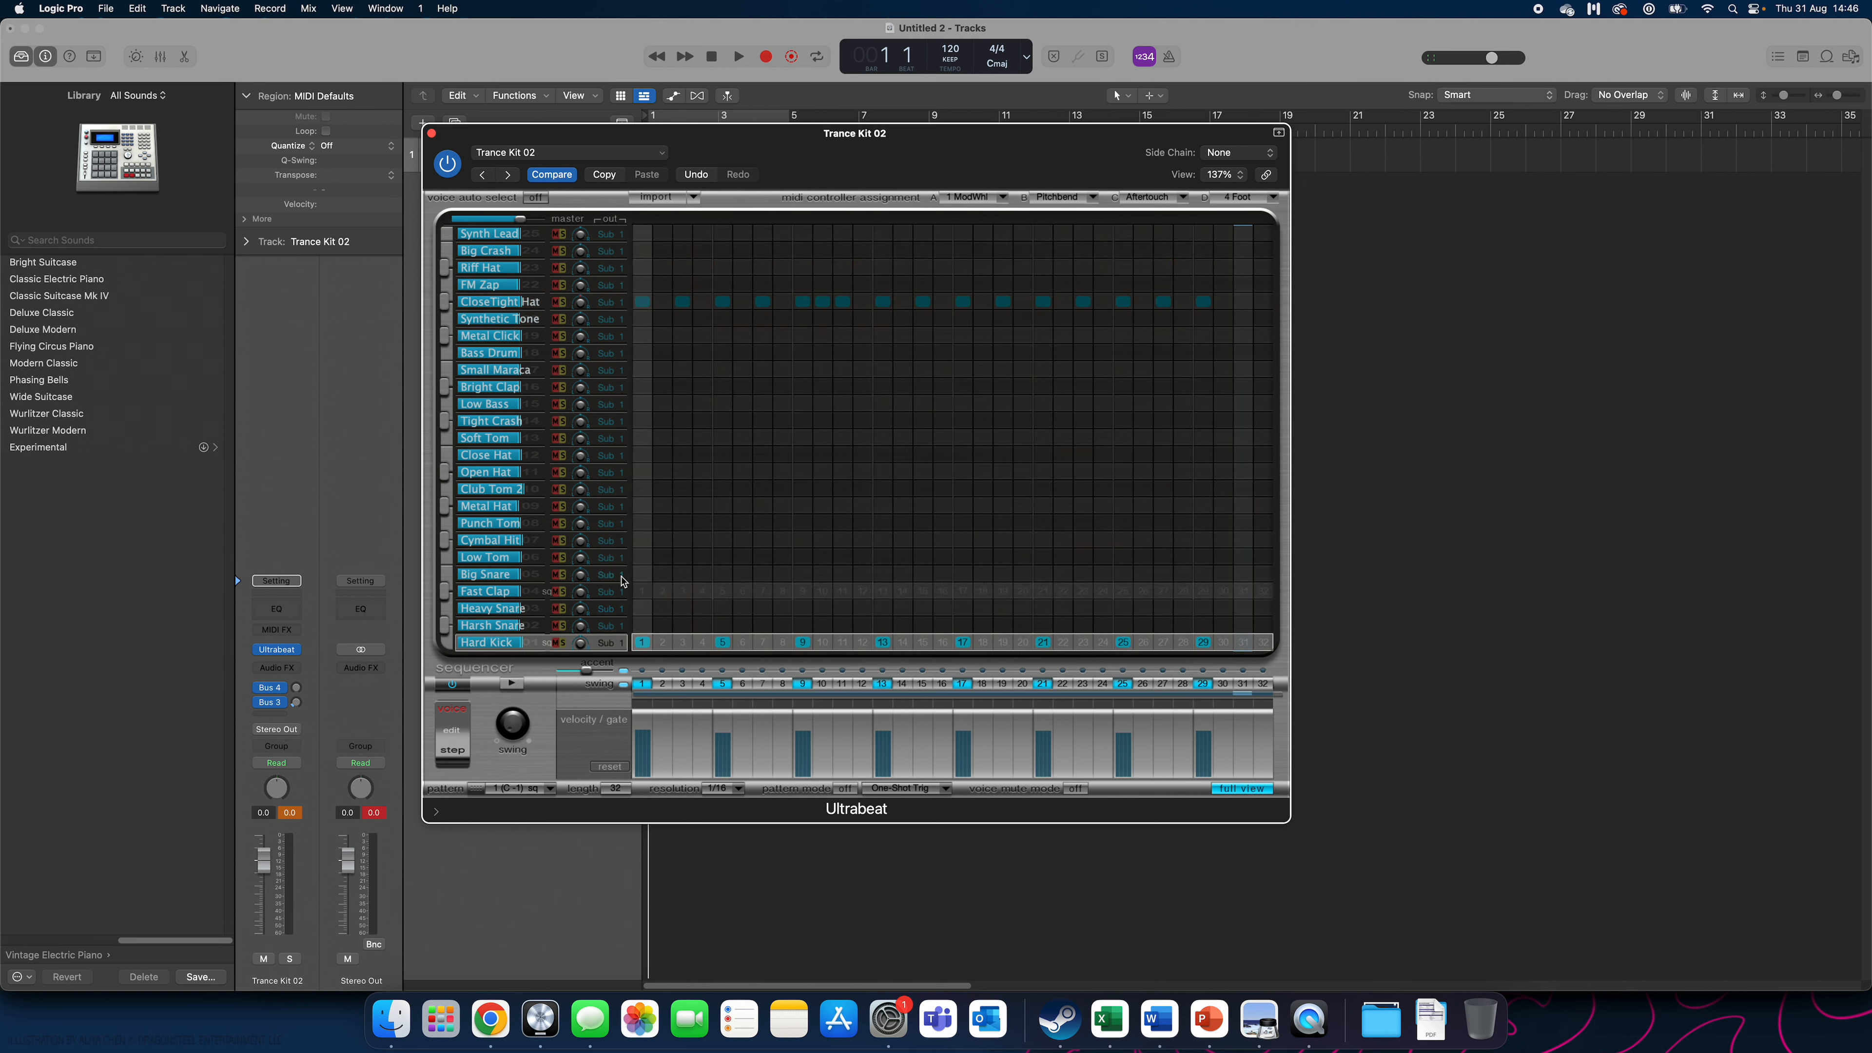
Clear the preset pattern and program Hard Kick hits on steps 1, 9, 17 and 25.
{"action": "mouse_move", "coordinate": [651, 648]}
{"action": "left_mouse_down"}
{"action": "mouse_move", "coordinate": [693, 575]}
{"action": "mouse_move", "coordinate": [961, 376]}
{"action": "mouse_move", "coordinate": [1183, 238]}
{"action": "mouse_move", "coordinate": [1277, 220]}
{"action": "left_mouse_up"}
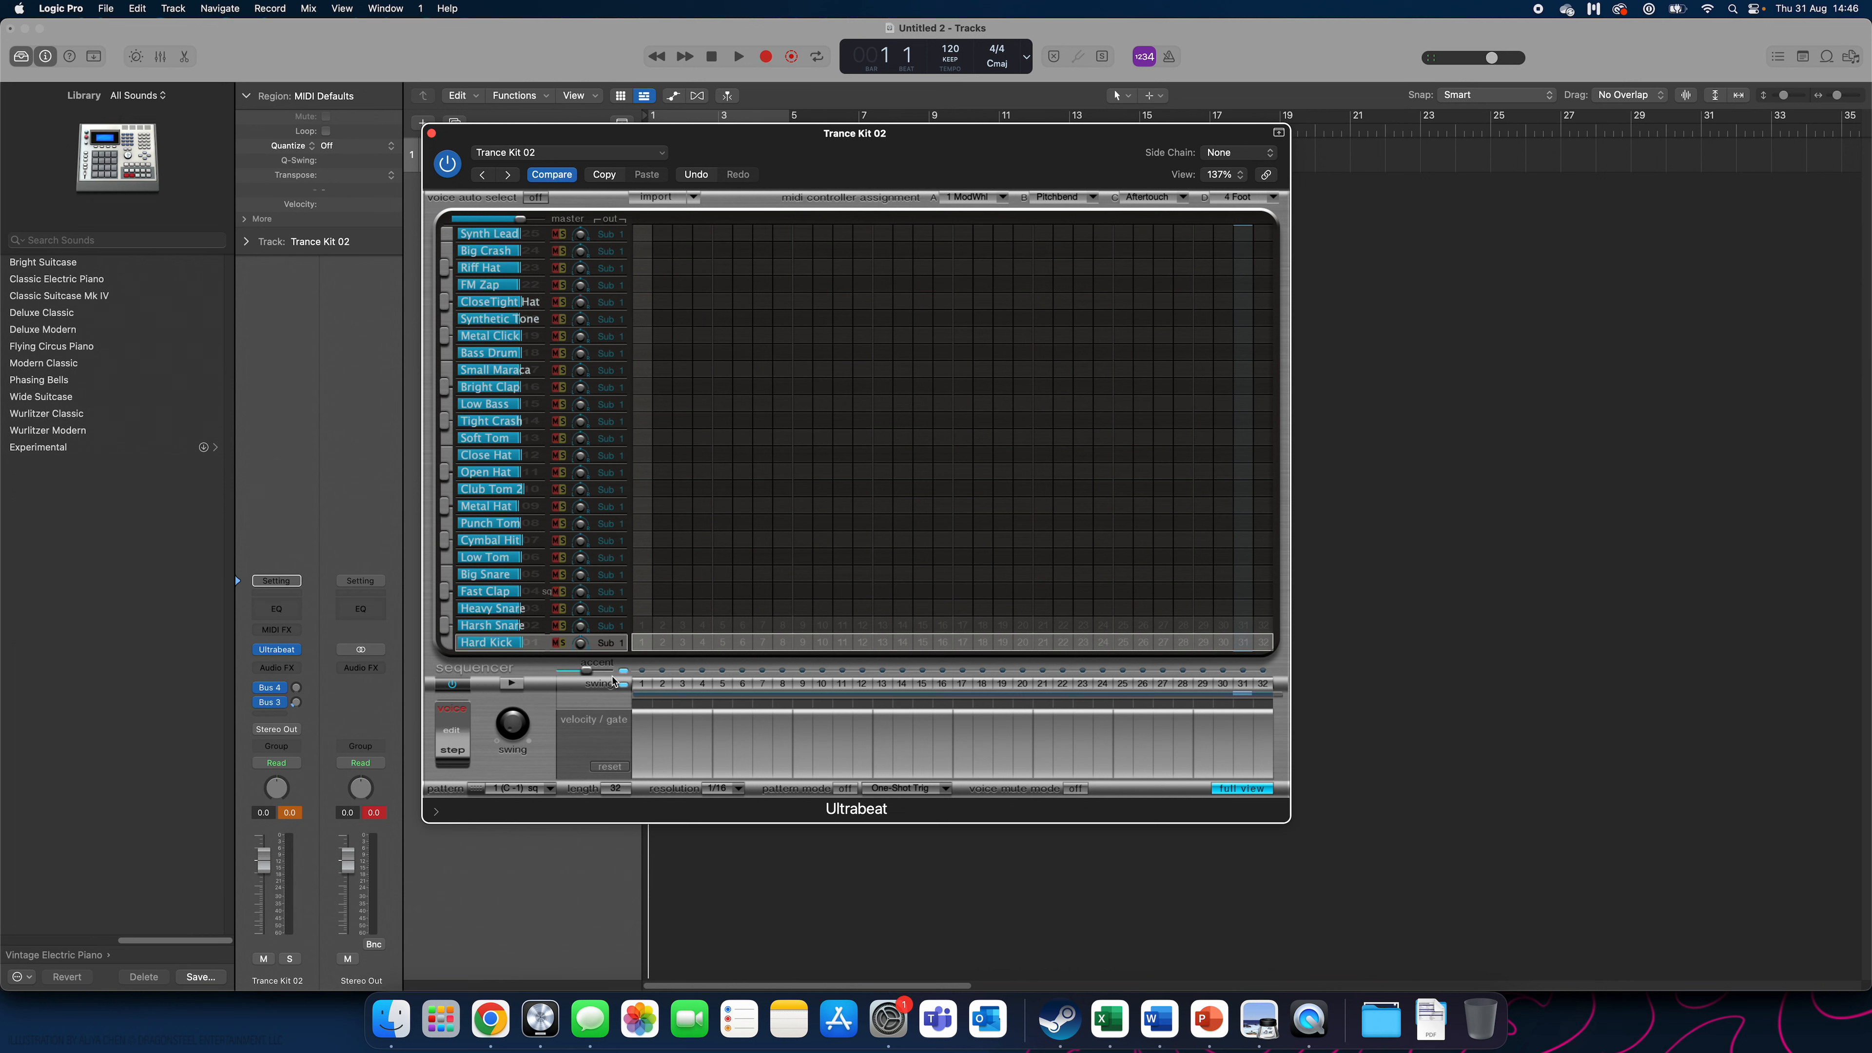
{"action": "left_click", "coordinate": [643, 642]}
{"action": "left_click", "coordinate": [804, 642]}
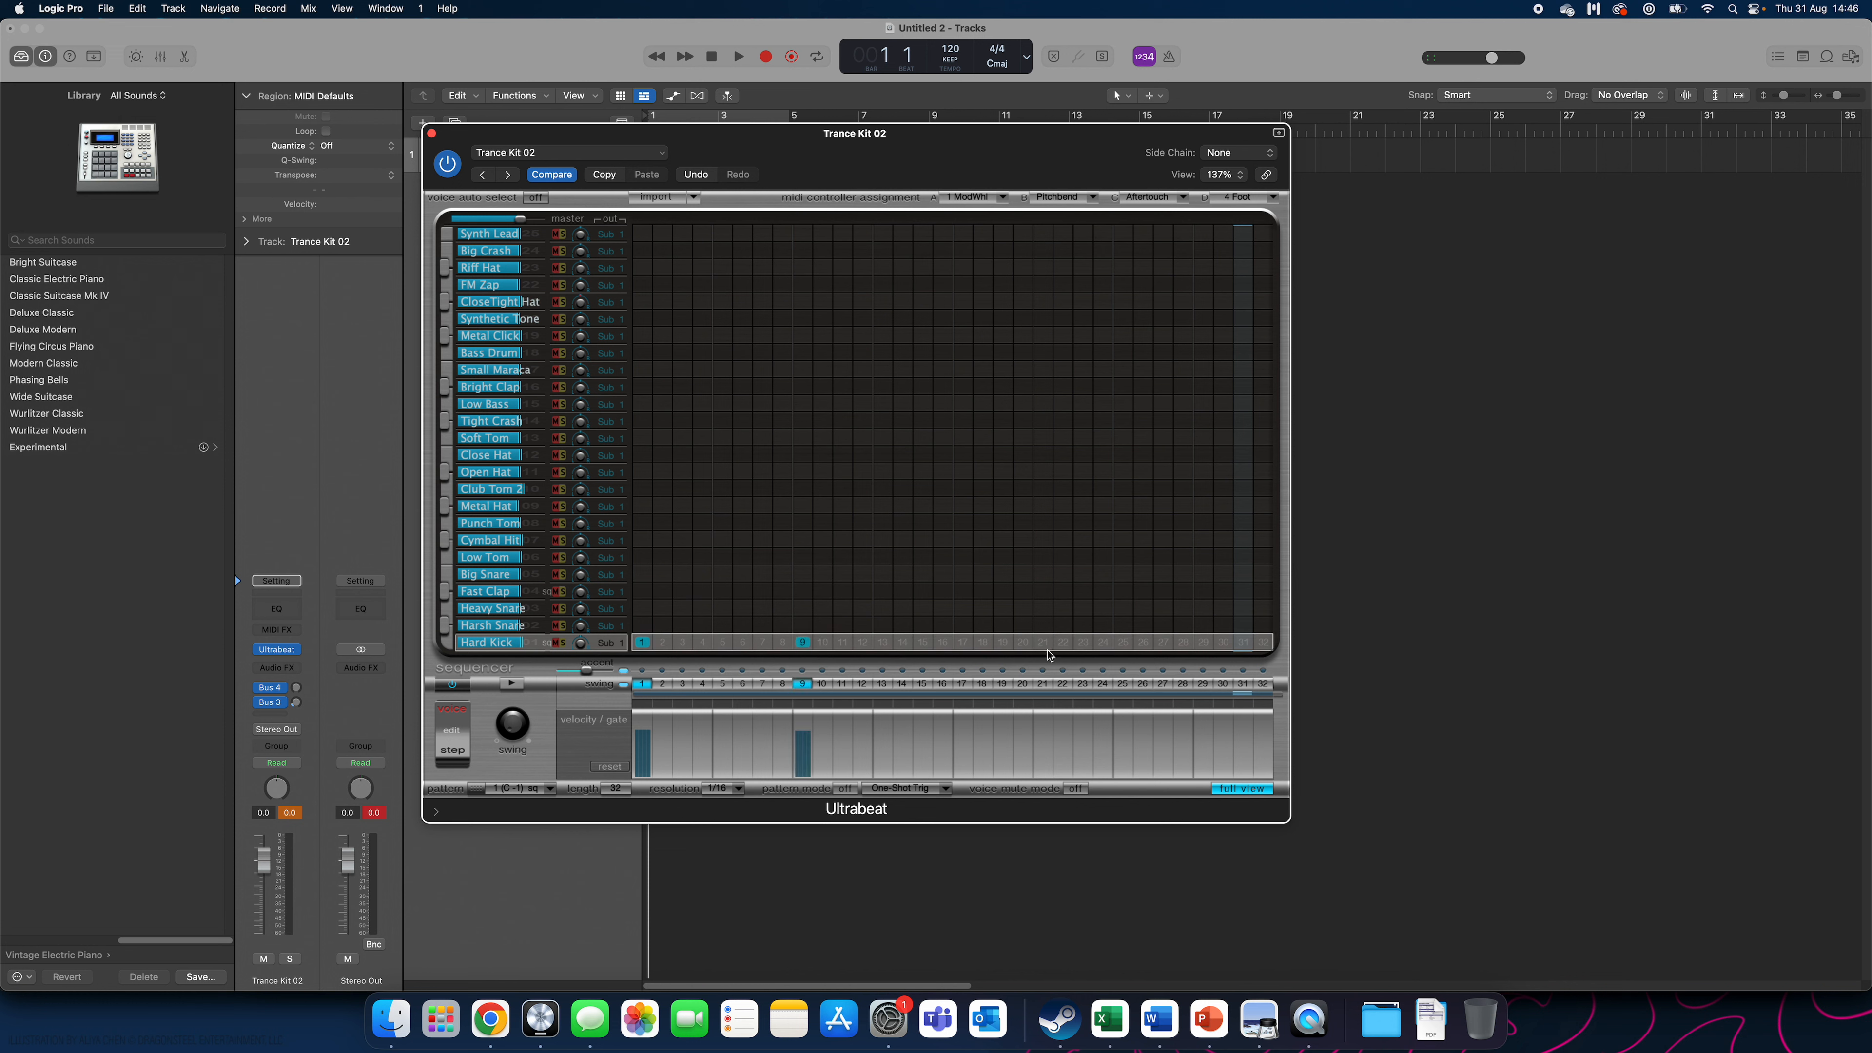
{"action": "left_click", "coordinate": [963, 642]}
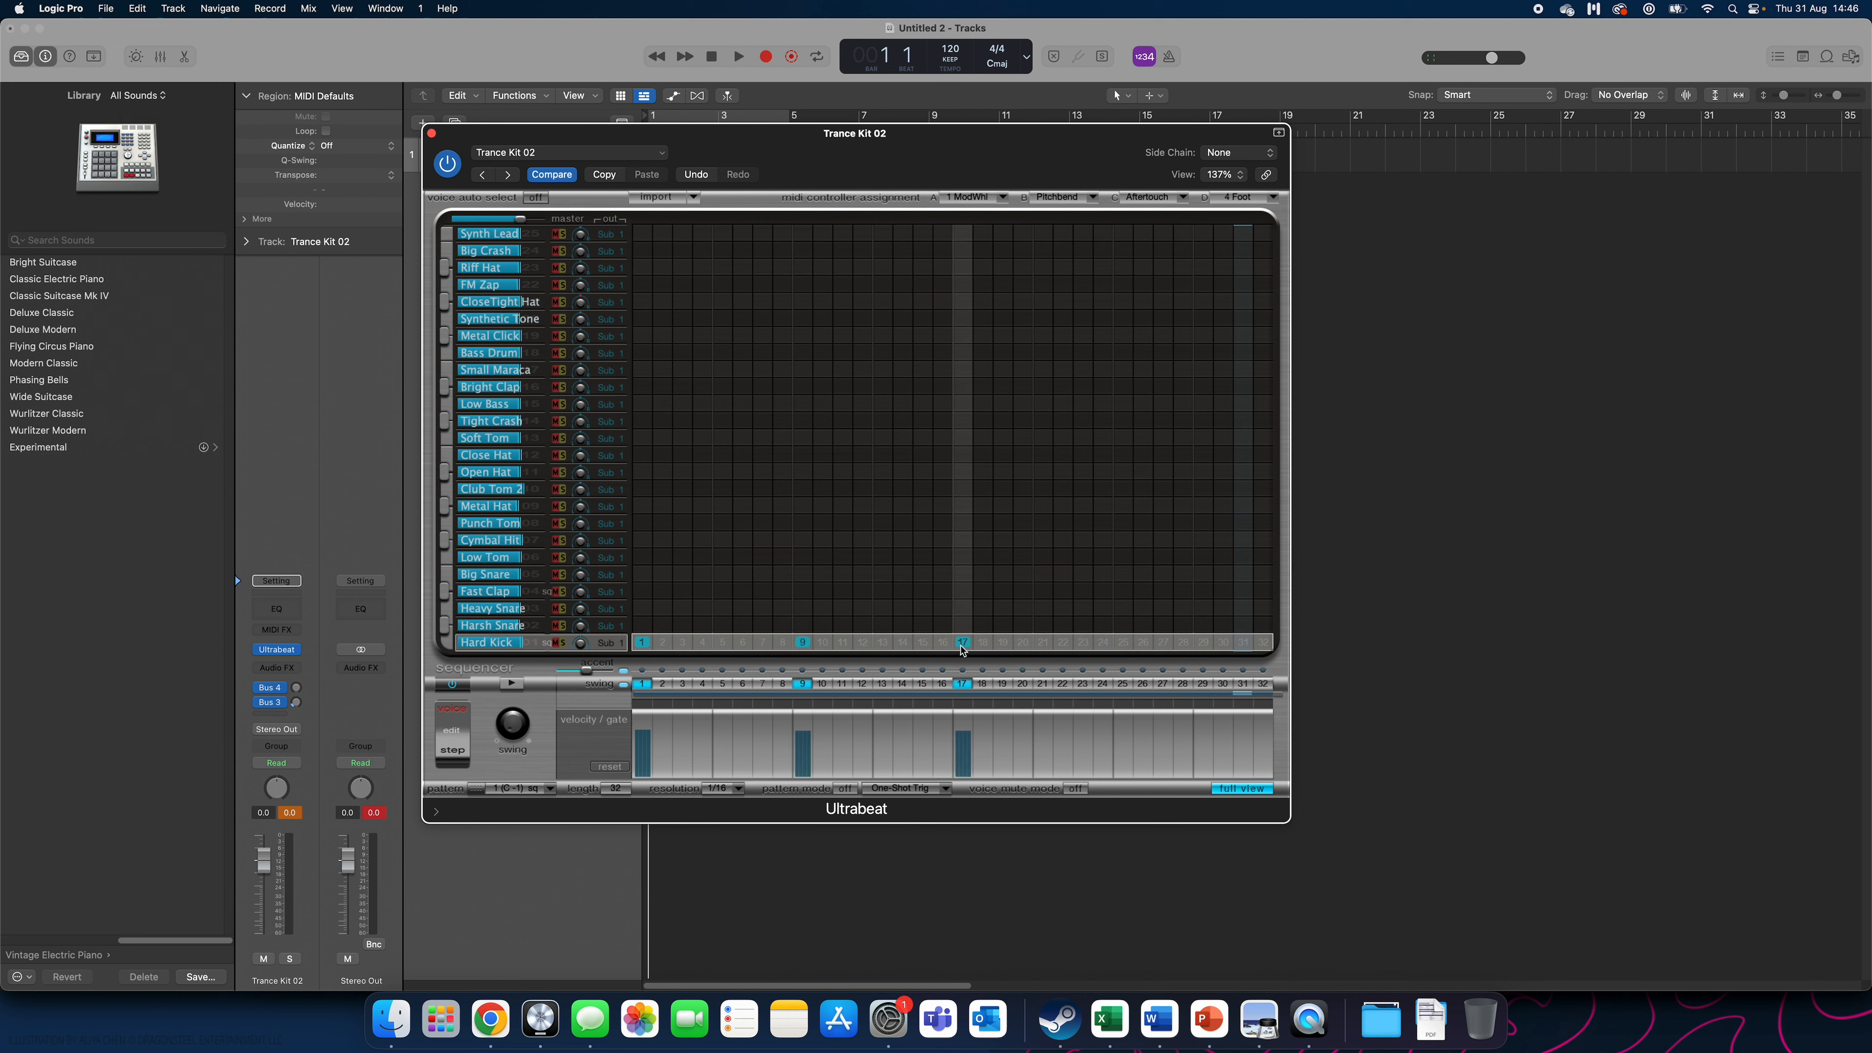
{"action": "left_click", "coordinate": [1123, 642]}
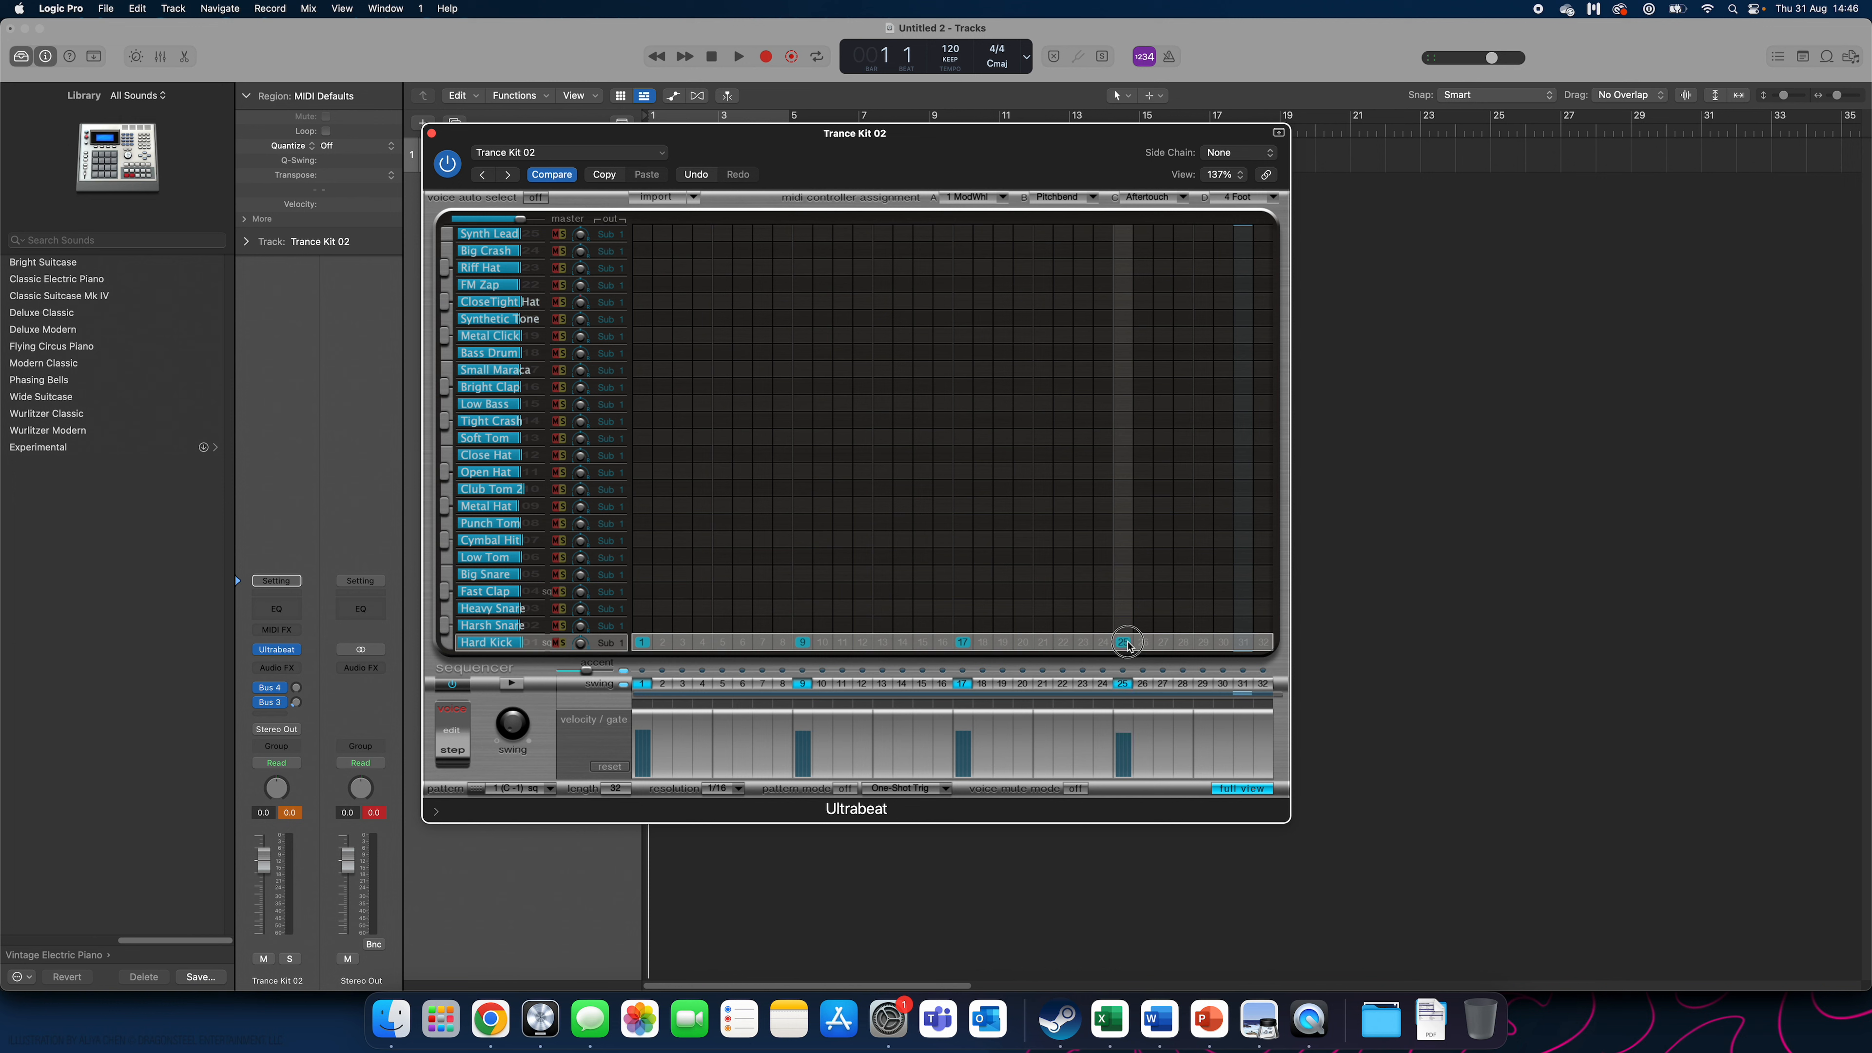
Audition the kick pattern and add Heavy Snare hits on steps 5, 13, 21 and 29.
{"action": "left_click", "coordinate": [512, 685]}
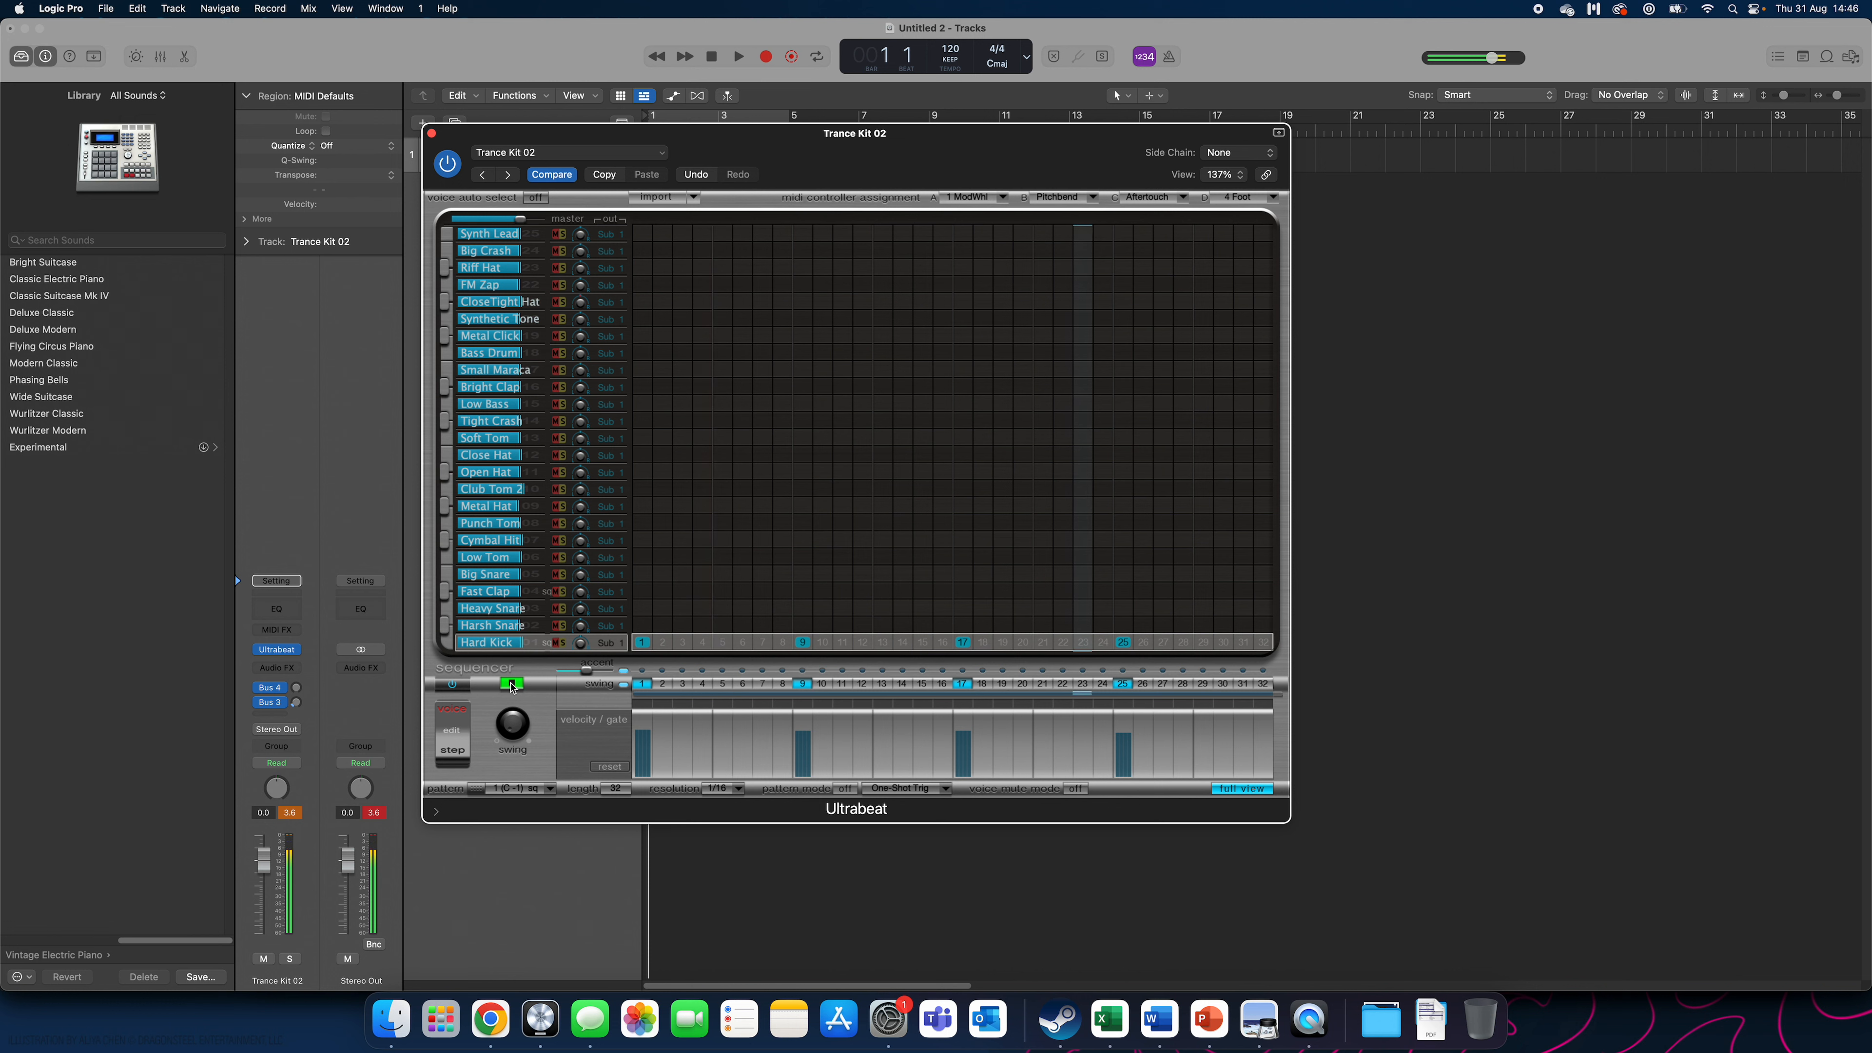
{"action": "left_click", "coordinate": [512, 684]}
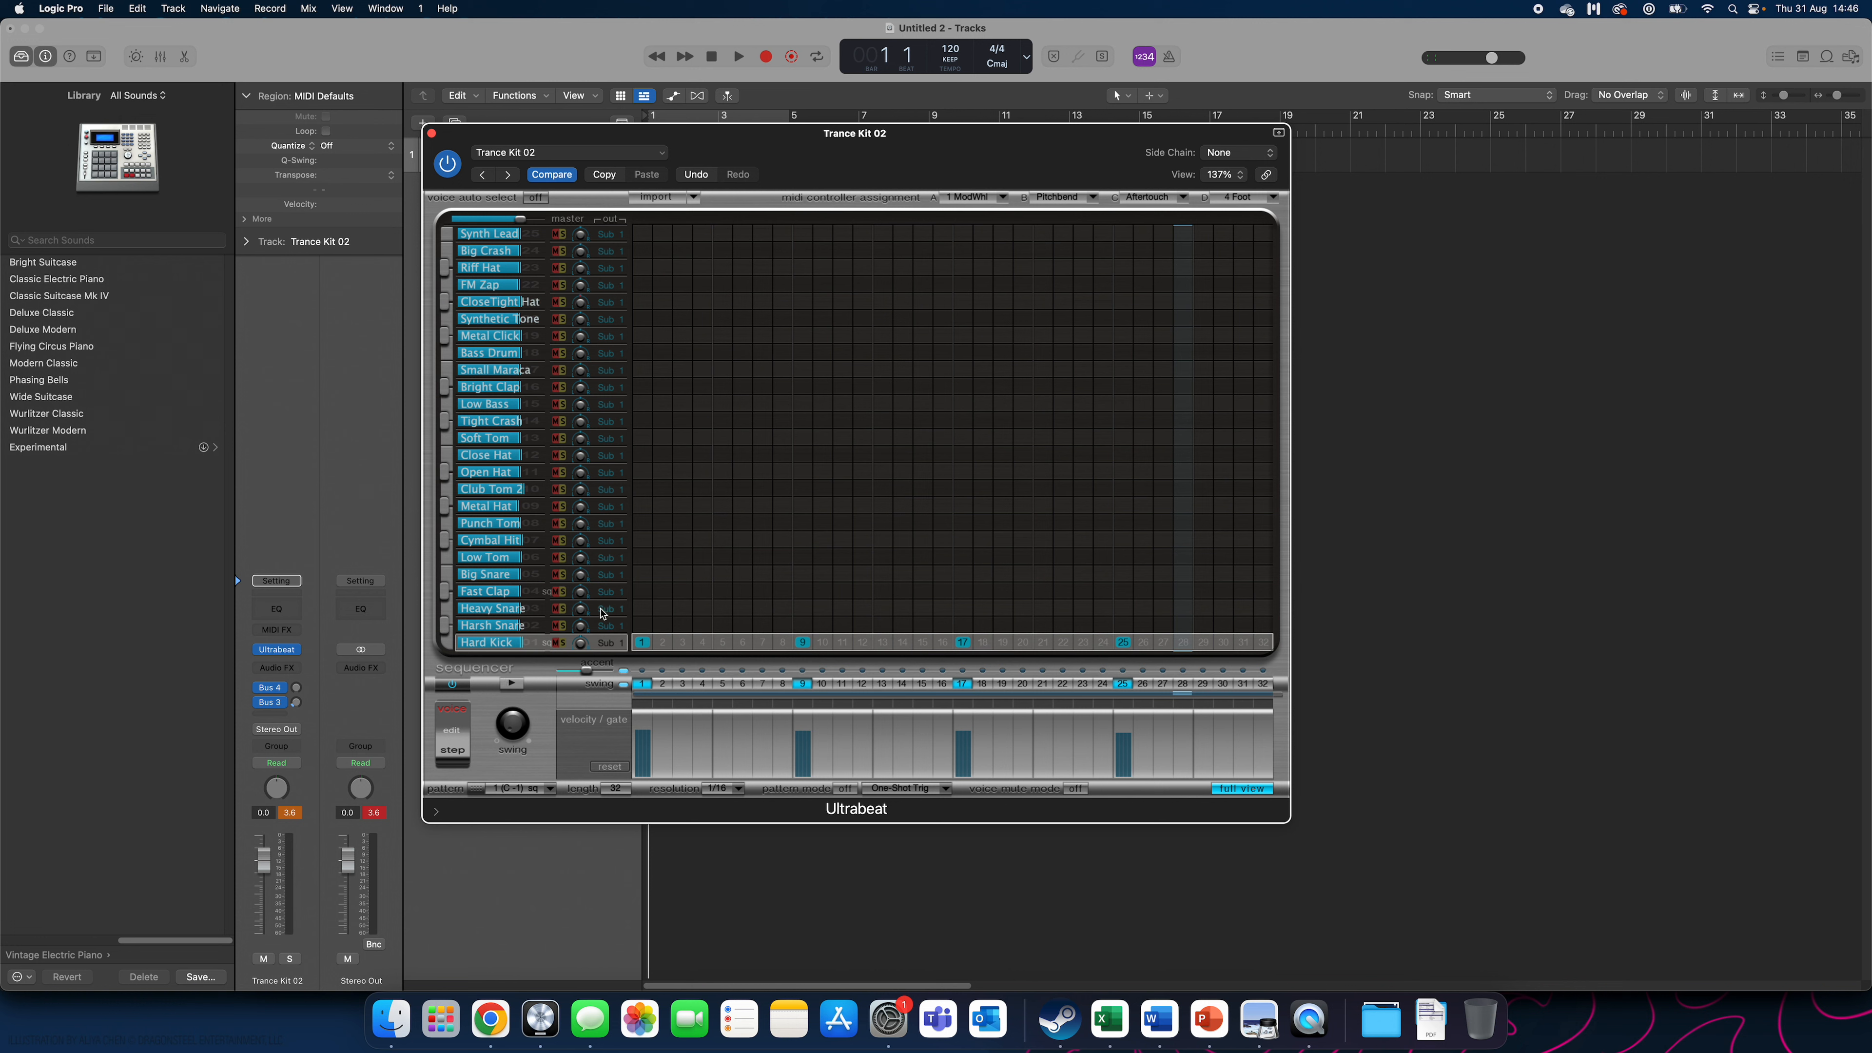
{"action": "left_click", "coordinate": [725, 608]}
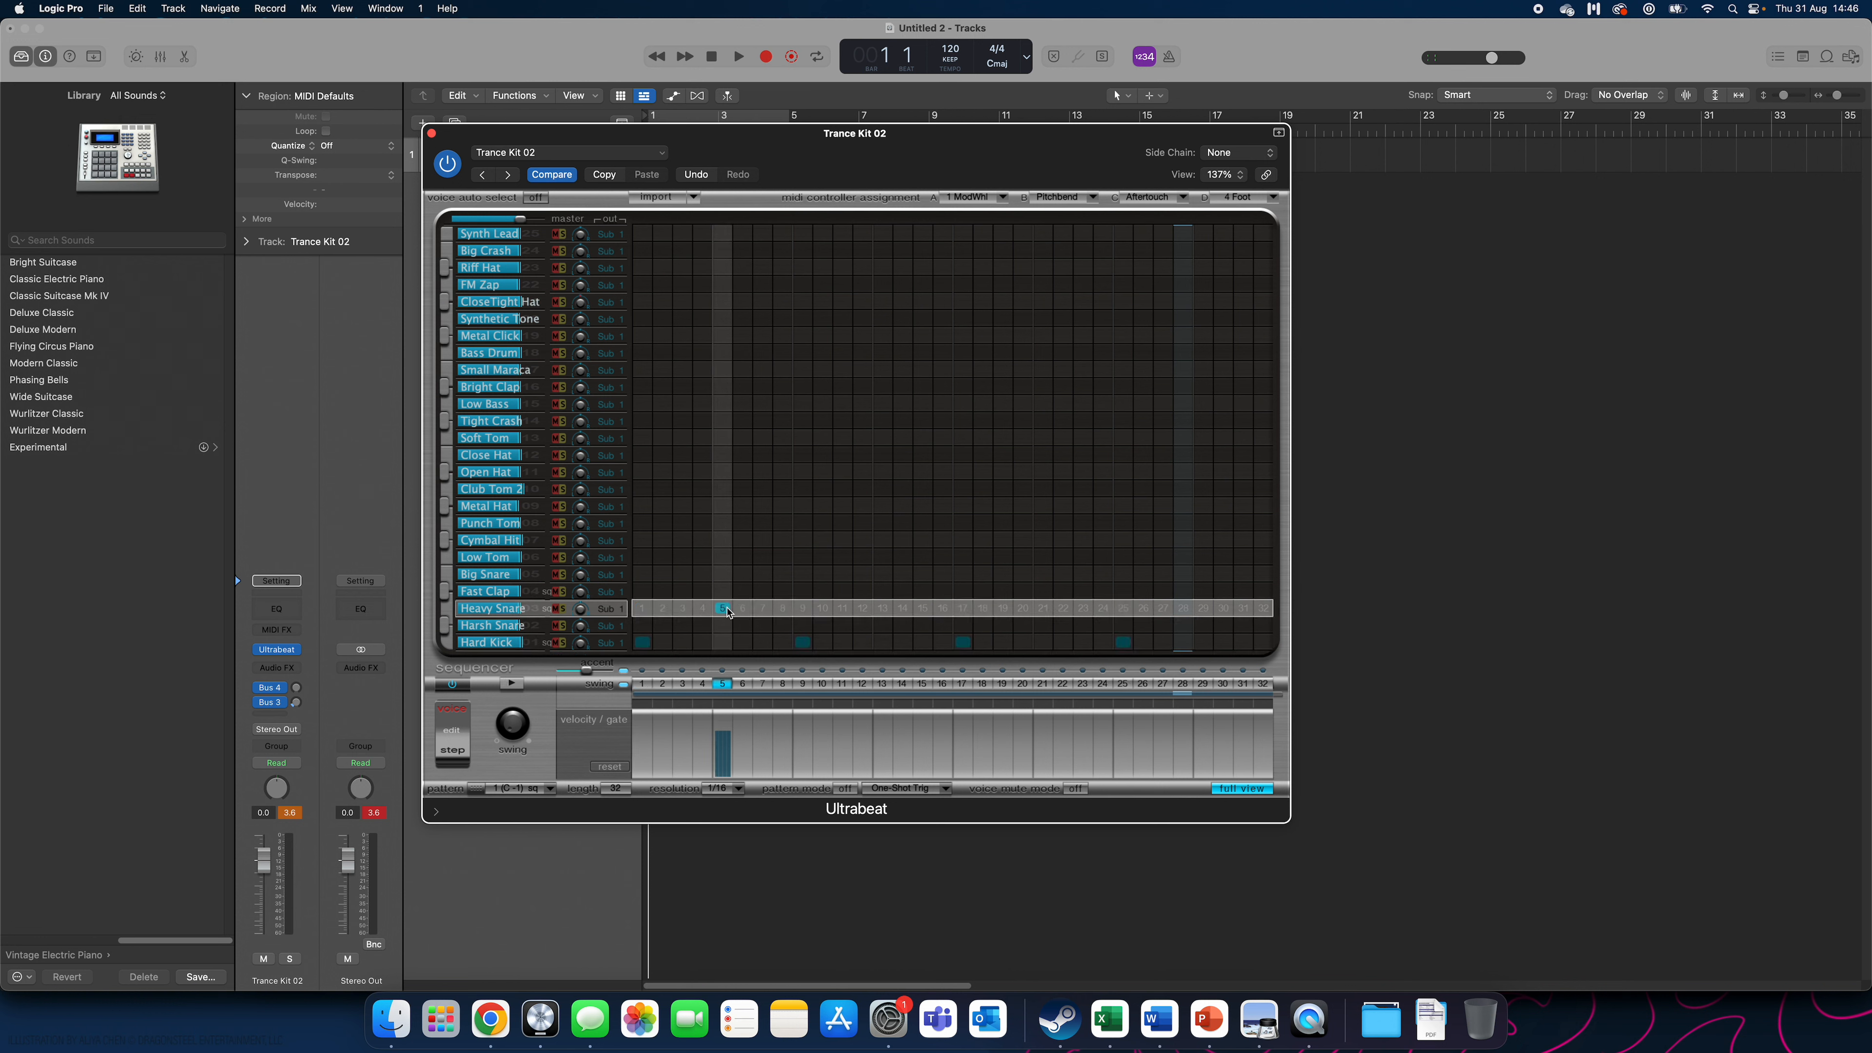
{"action": "left_click", "coordinate": [887, 611]}
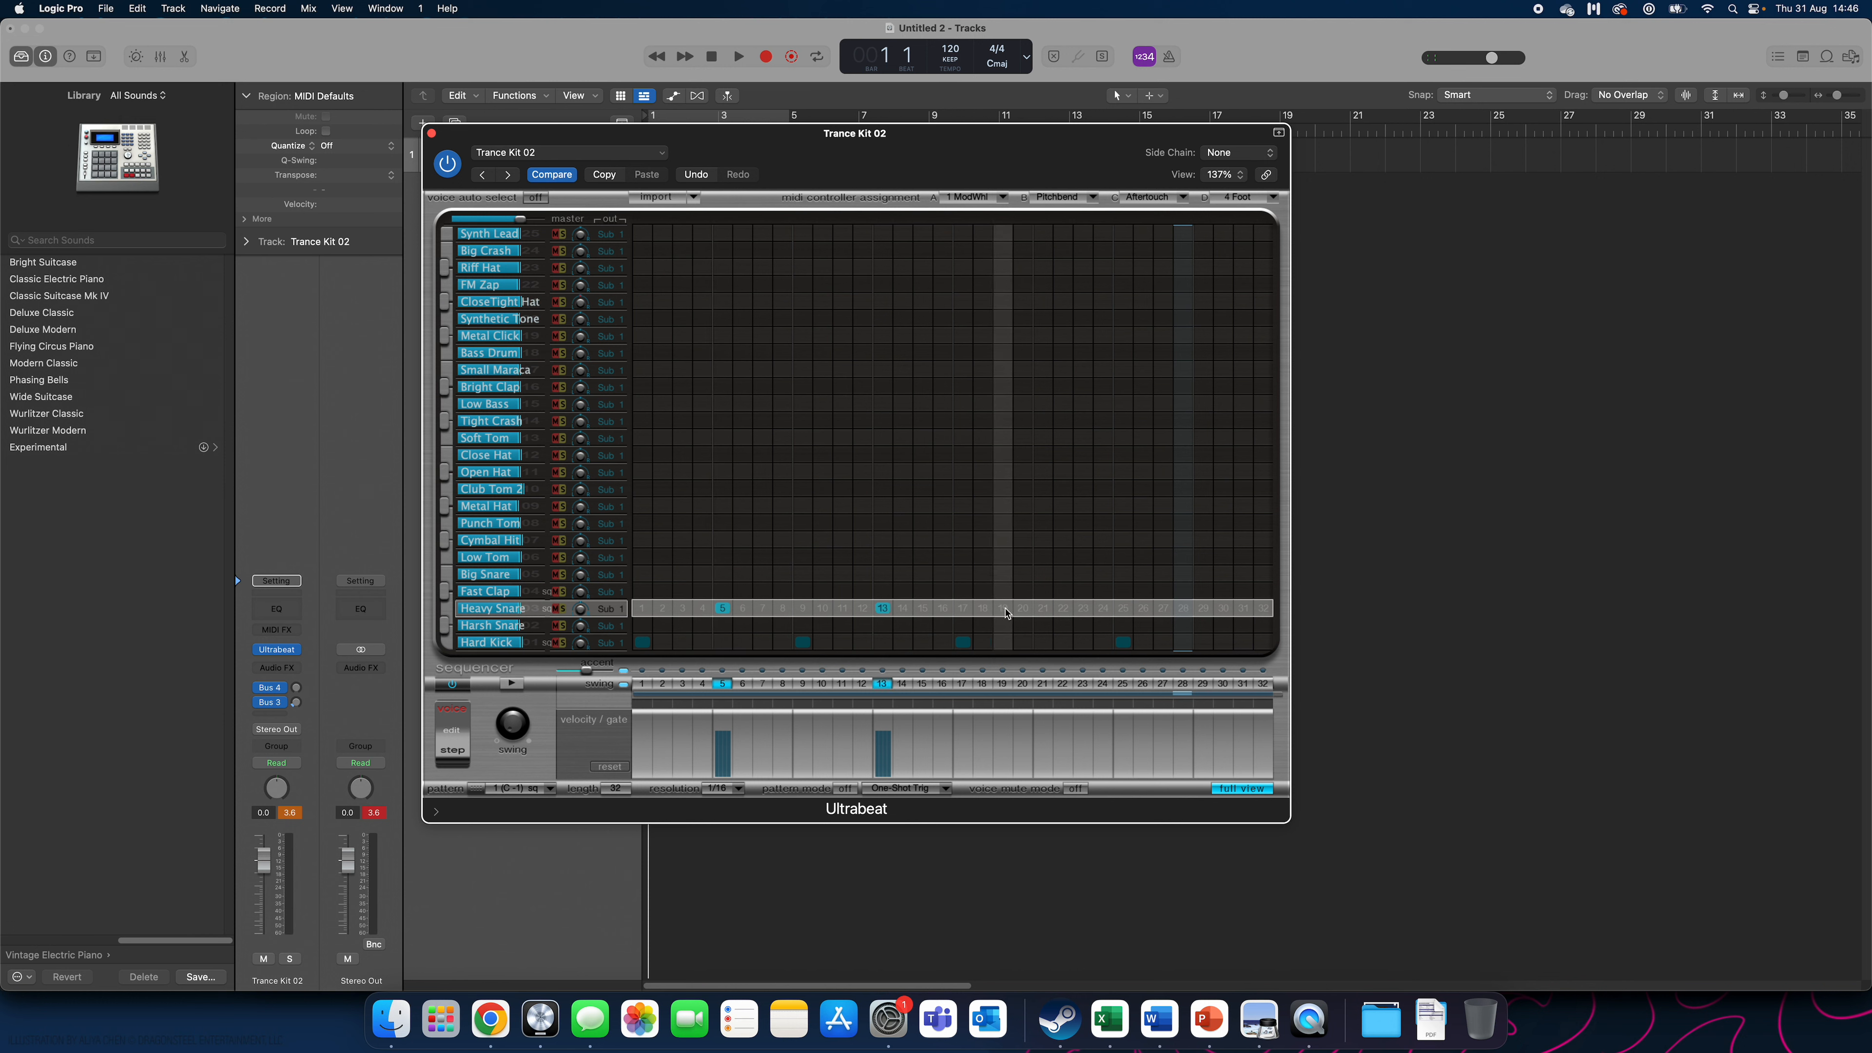
{"action": "left_click", "coordinate": [1047, 612]}
{"action": "left_click", "coordinate": [1206, 611]}
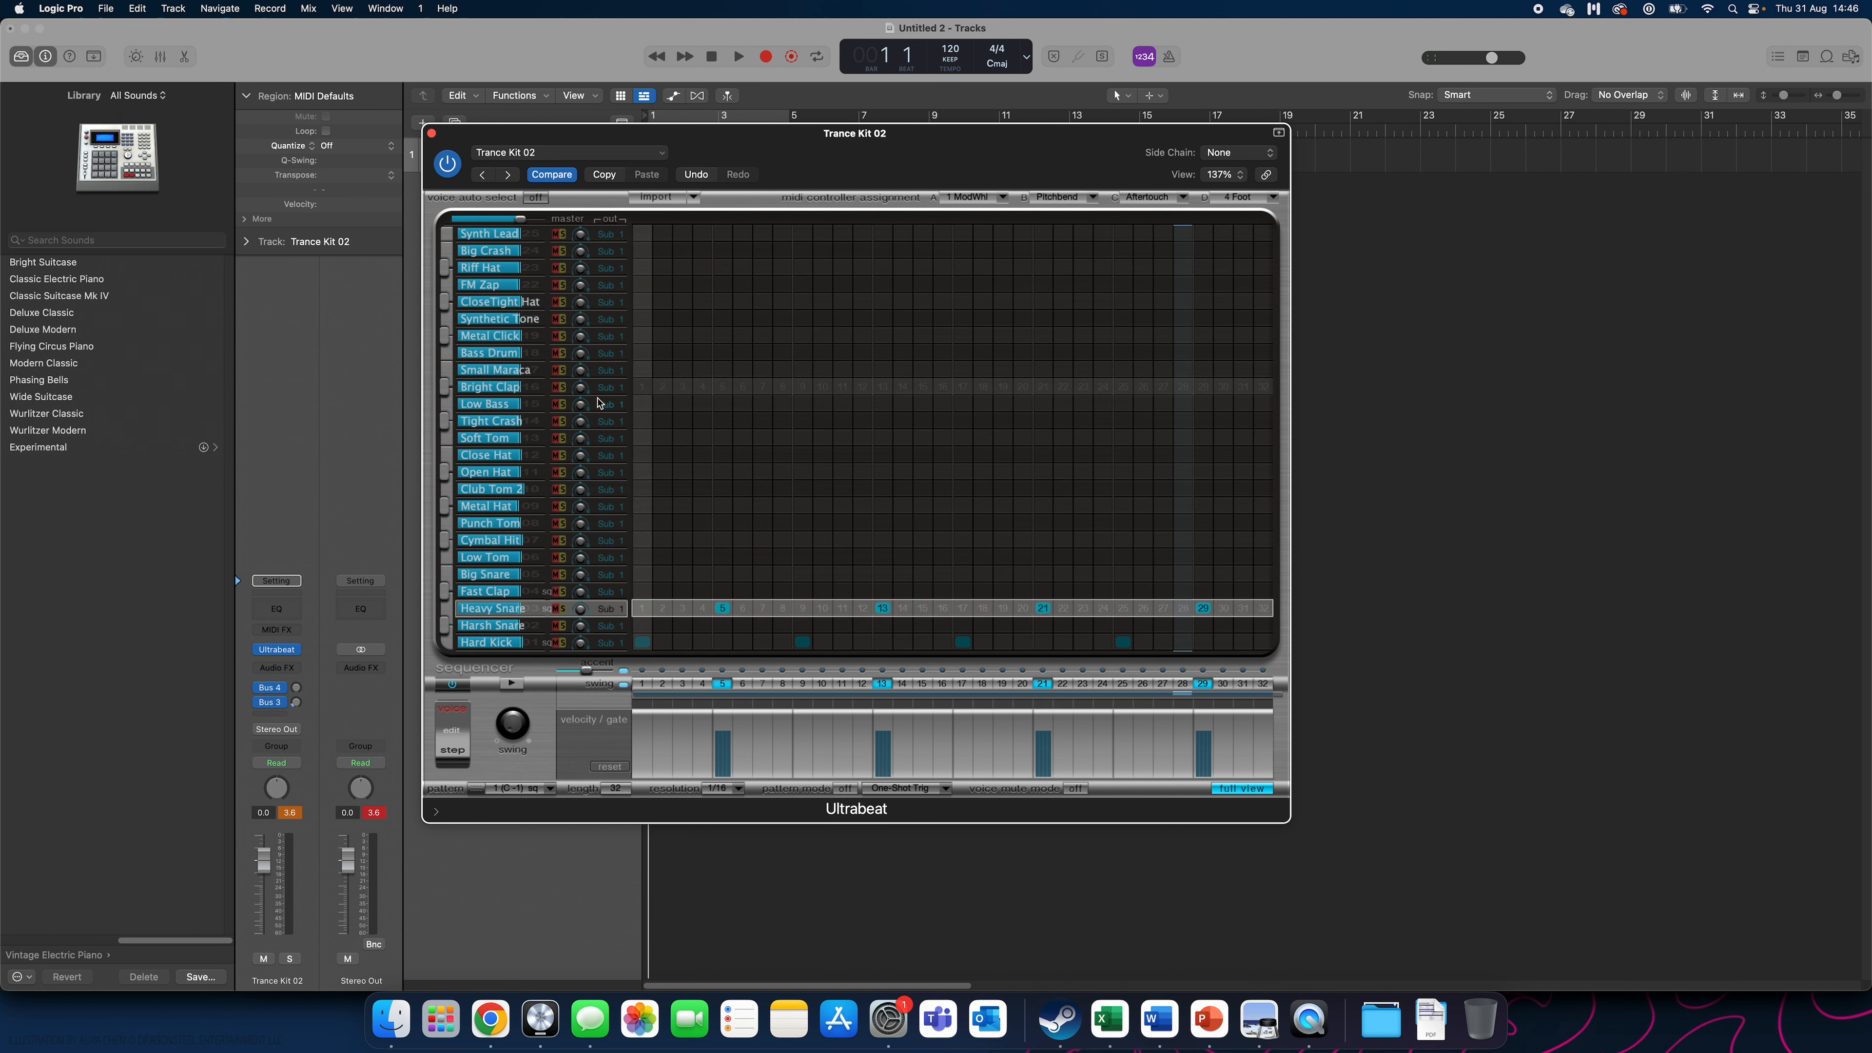
Program Bright Clap hits on steps 5, 13, 21 and 29 and audition the pattern.
{"action": "left_click", "coordinate": [723, 387]}
{"action": "left_click", "coordinate": [882, 387]}
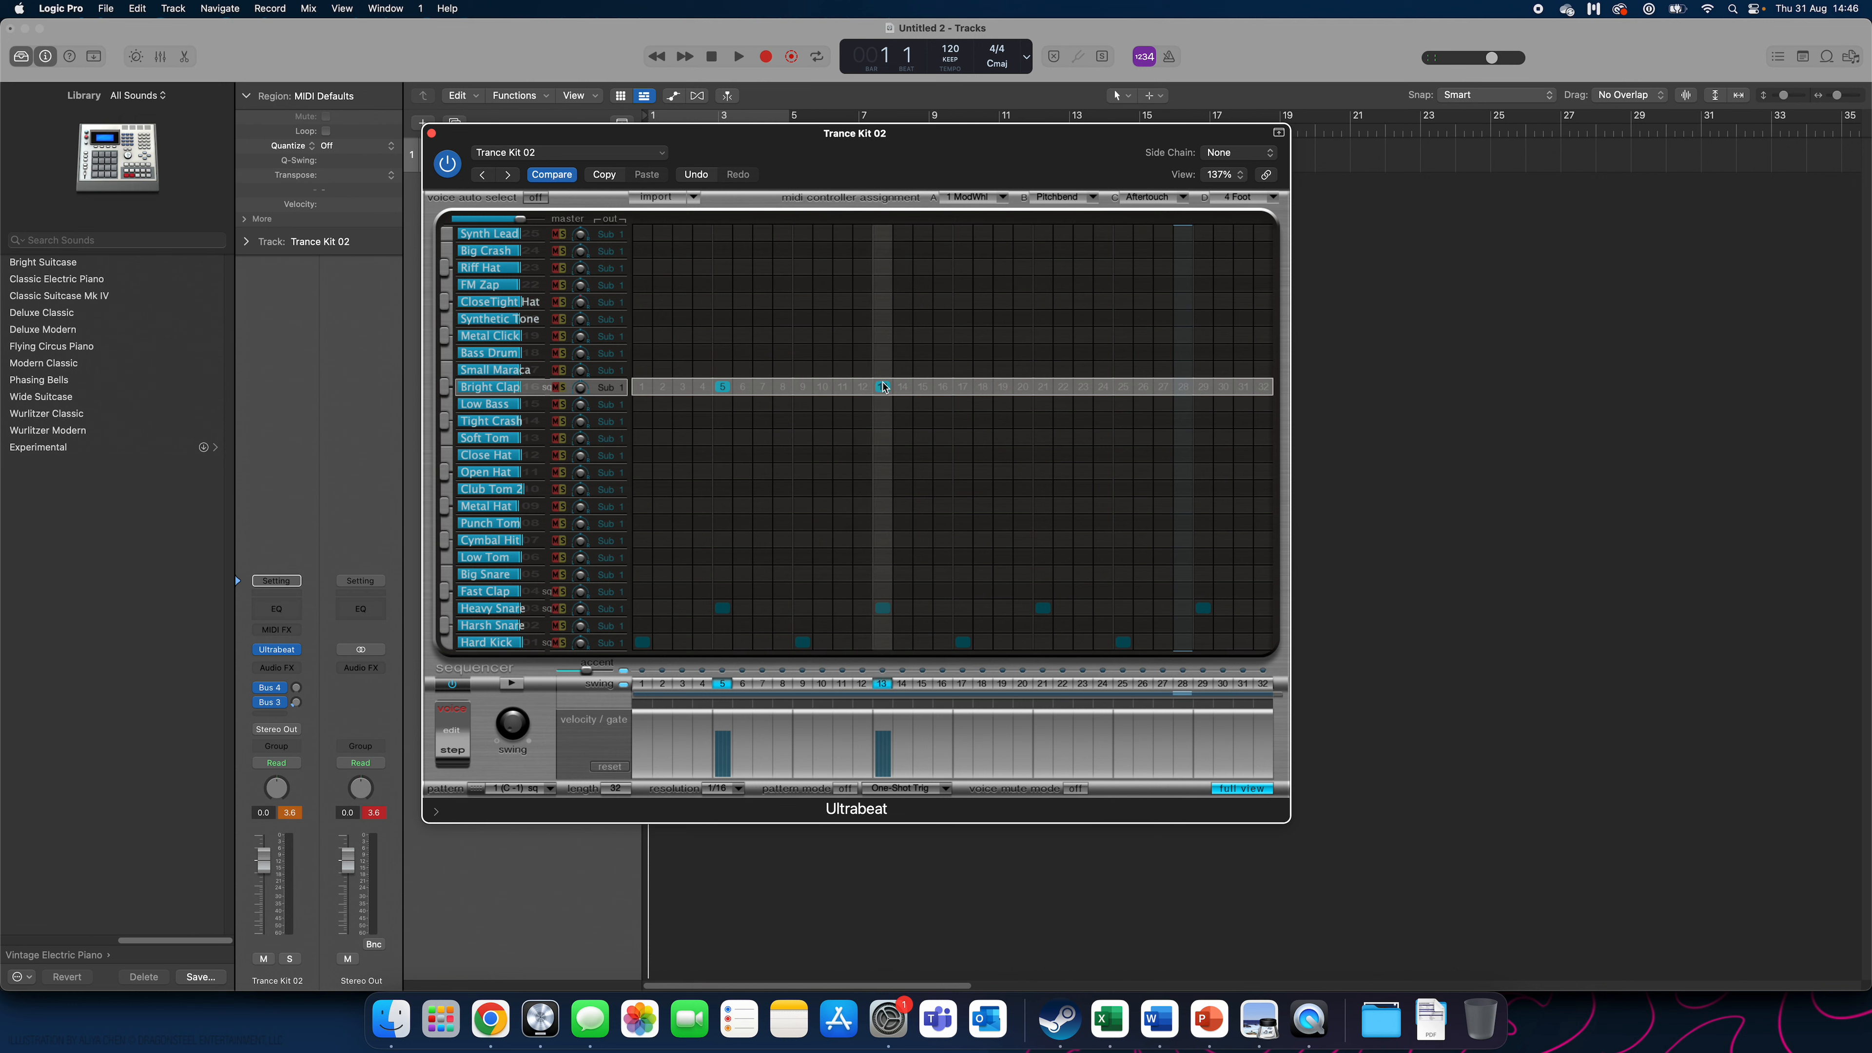
{"action": "left_click", "coordinate": [1043, 385]}
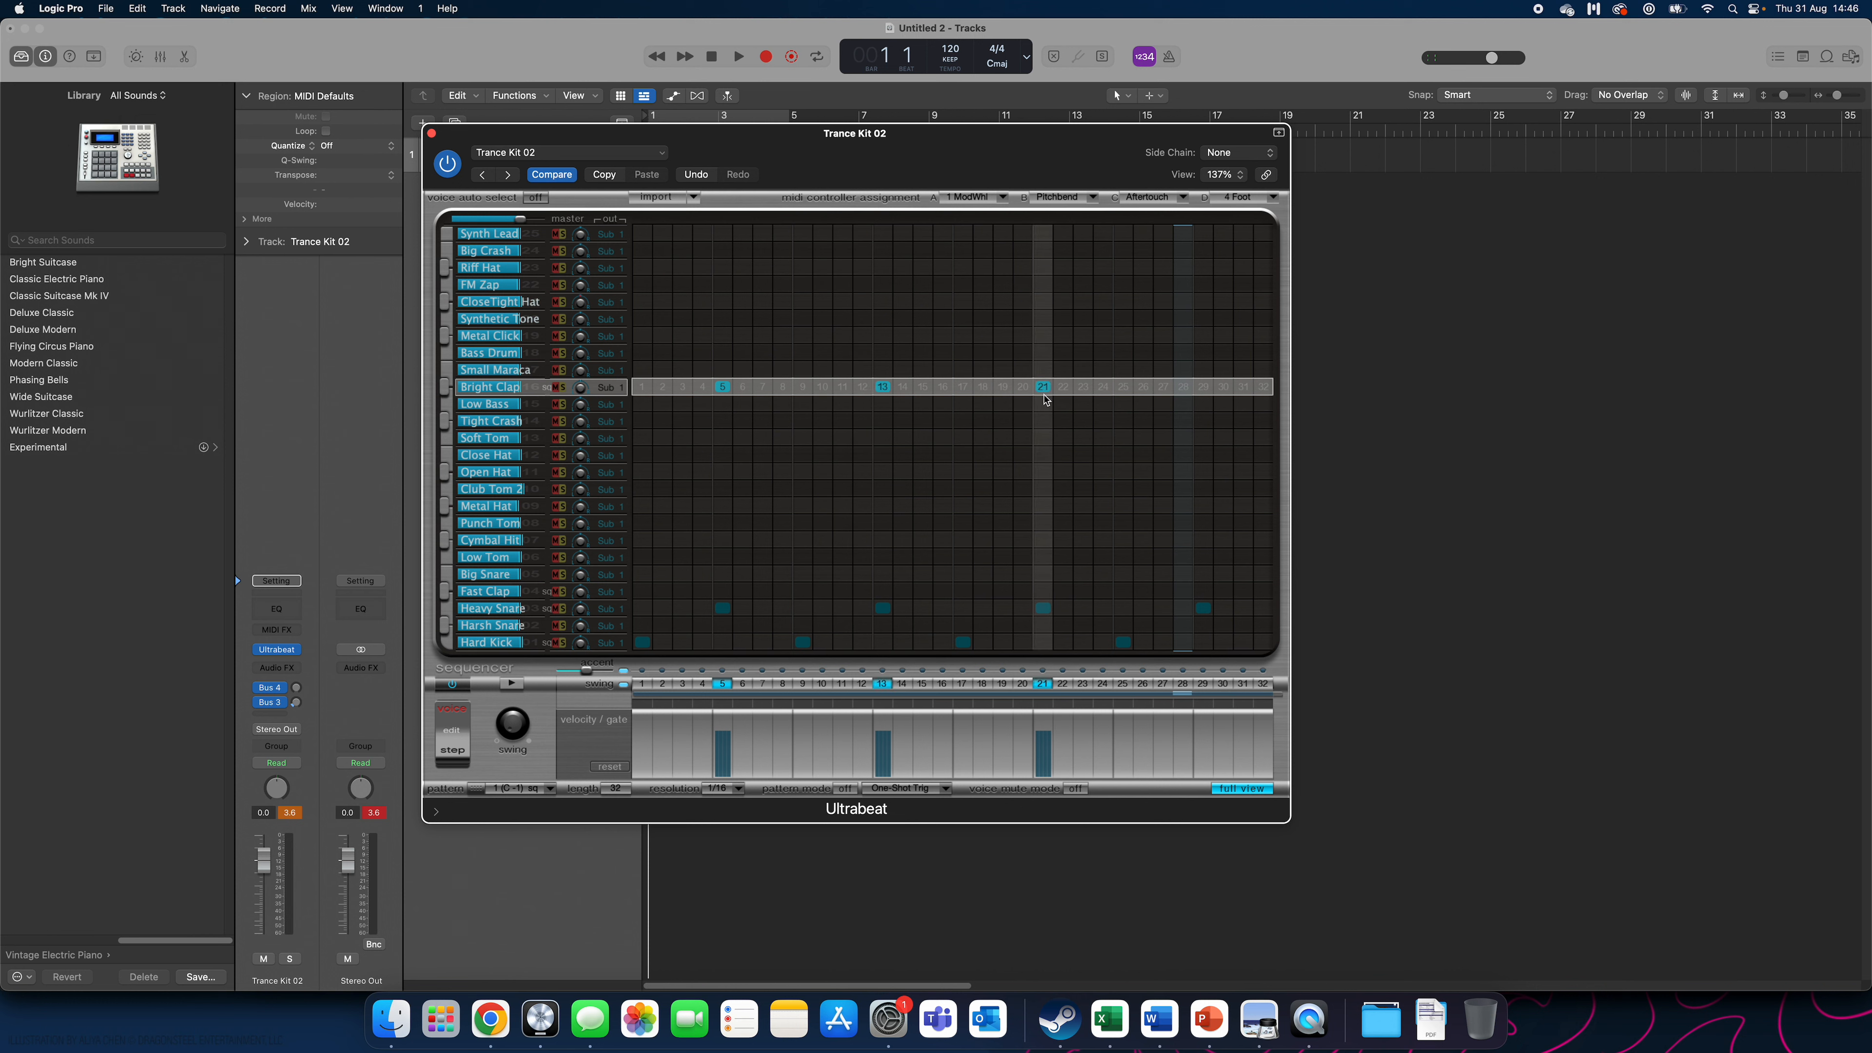
{"action": "left_click", "coordinate": [1203, 387]}
{"action": "left_click", "coordinate": [512, 683]}
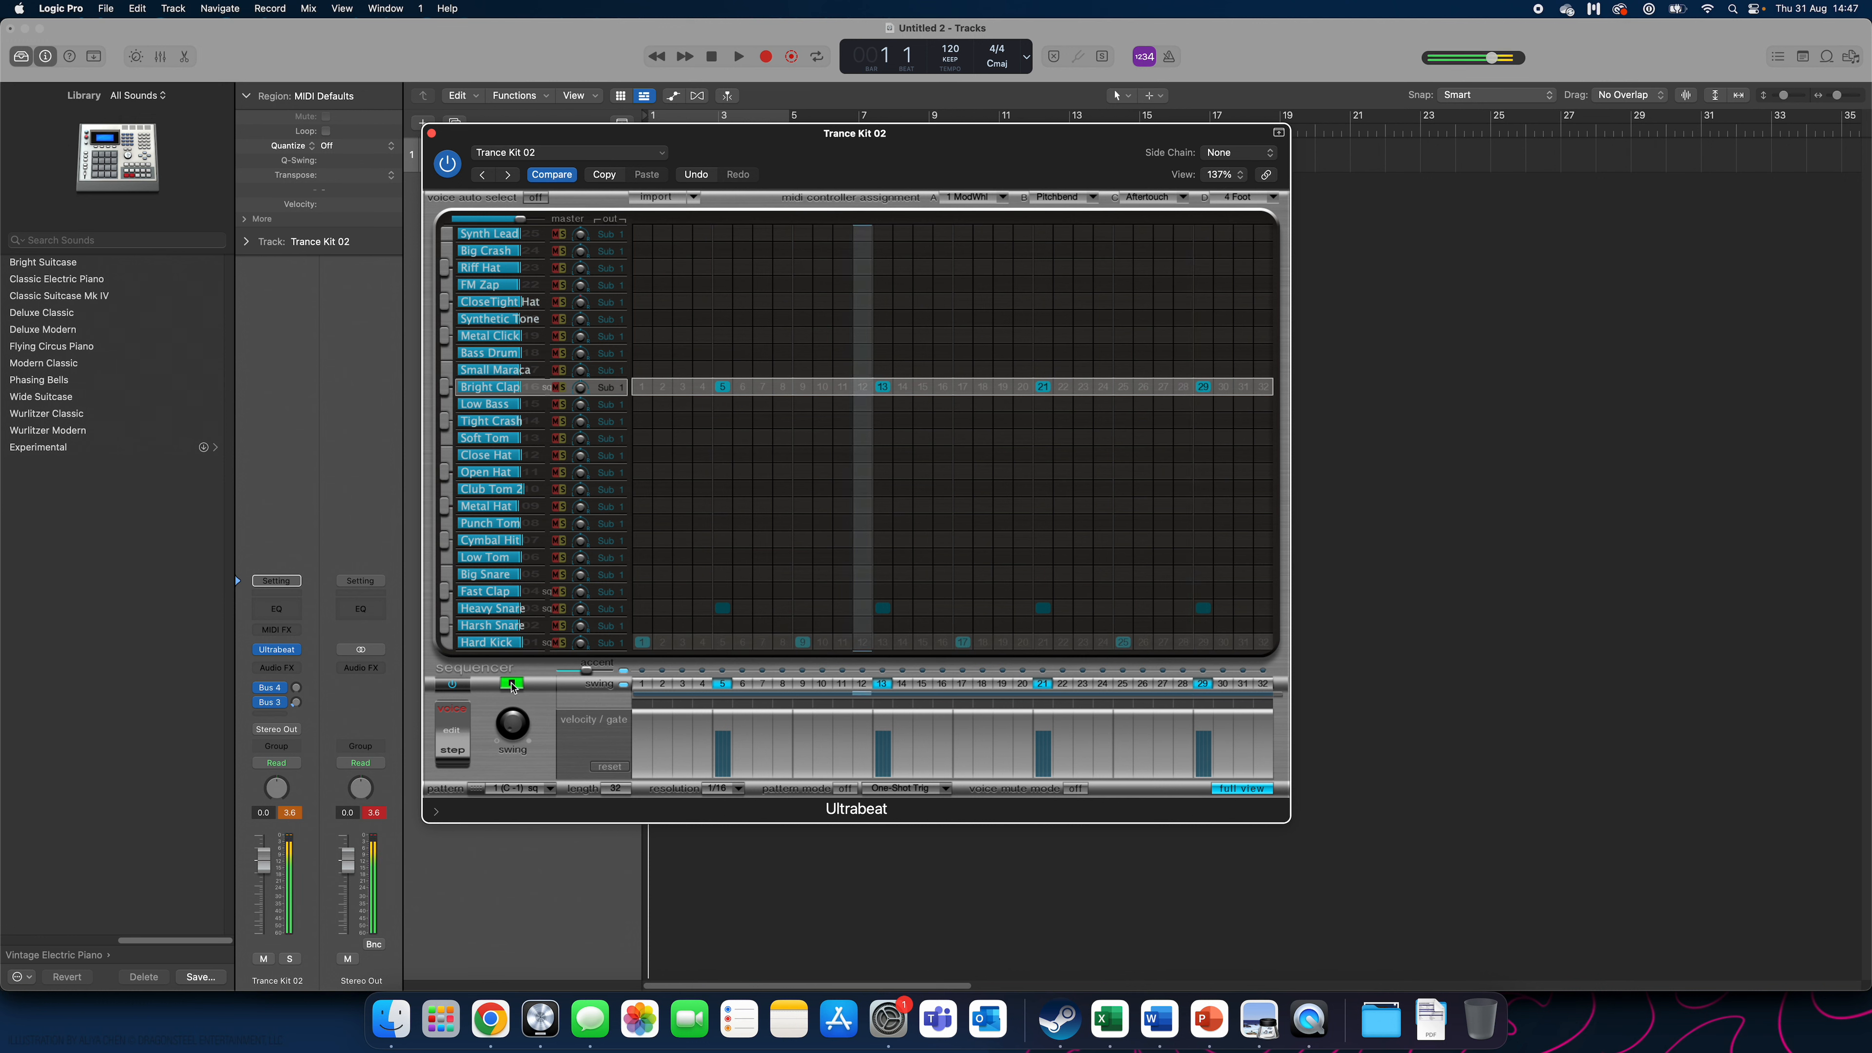
{"action": "left_click", "coordinate": [511, 684]}
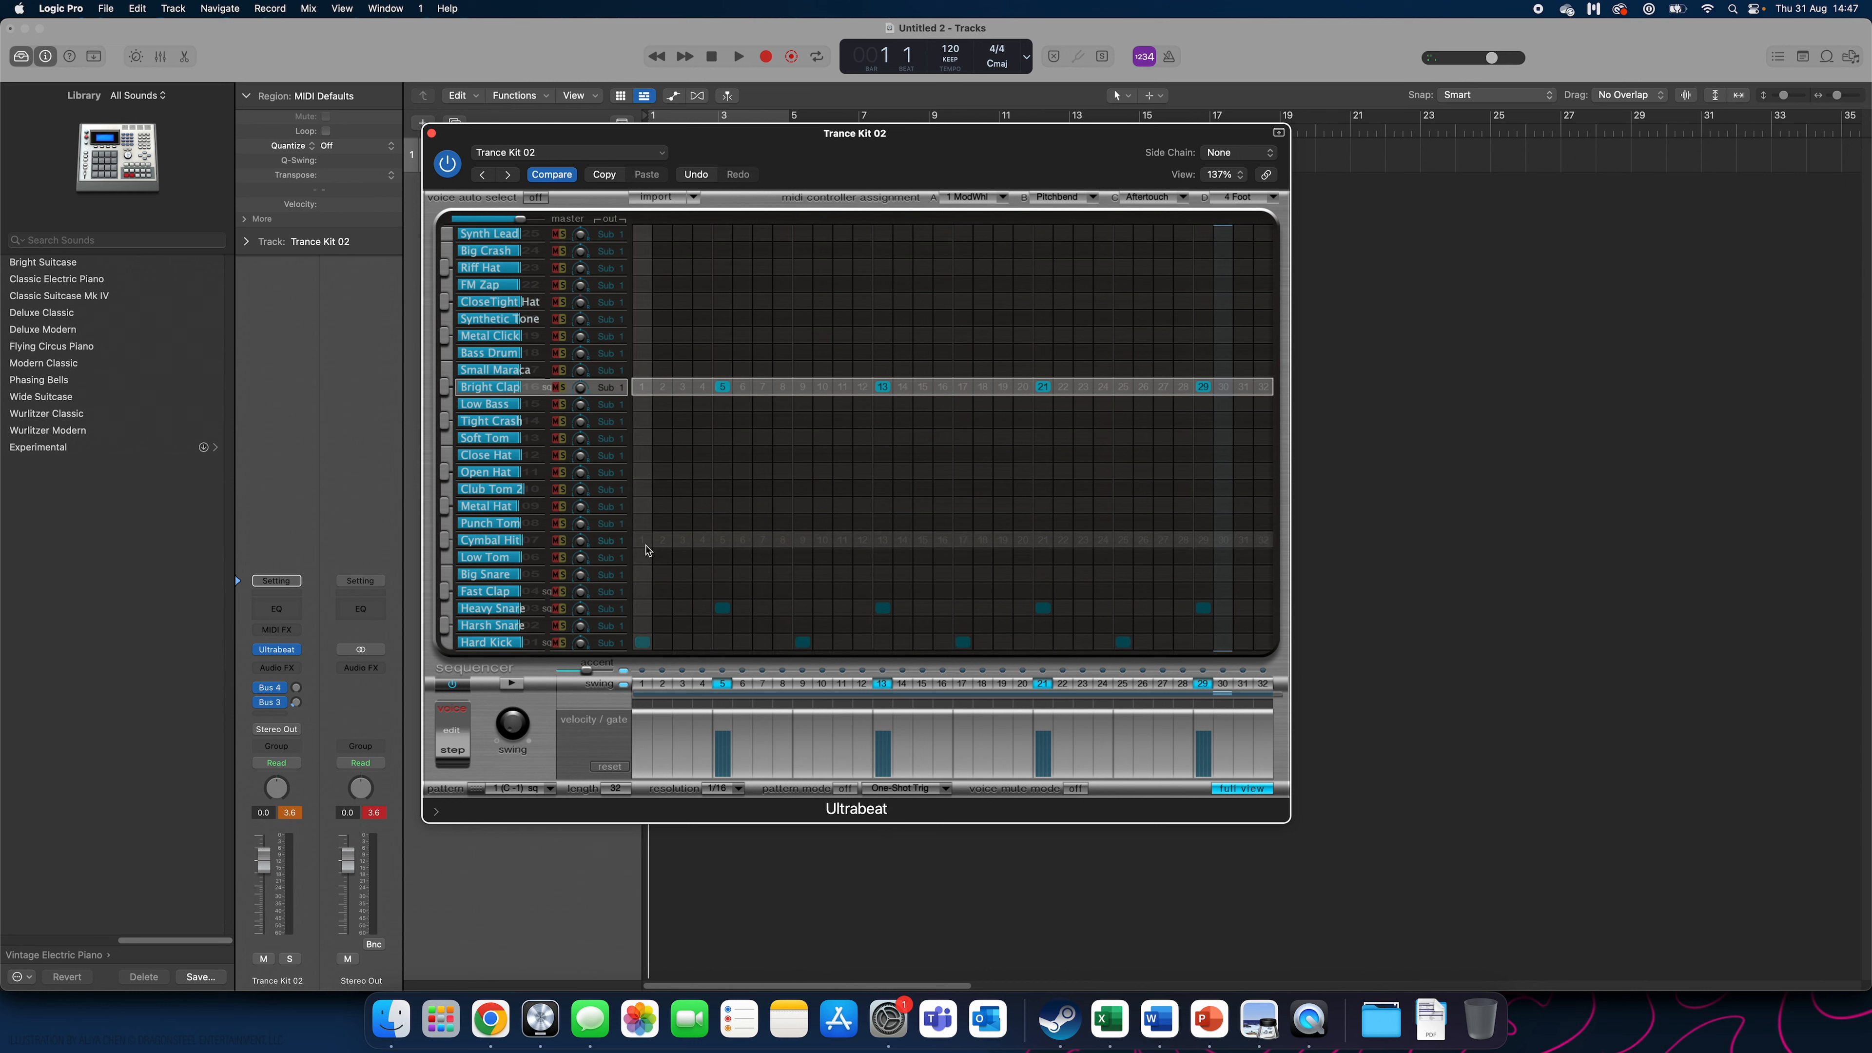
Program Cymbal Hit on steps 3, 7, 11, 15, 19, 23, 27 and 31 and audition the full beat.
{"action": "left_click", "coordinate": [683, 540]}
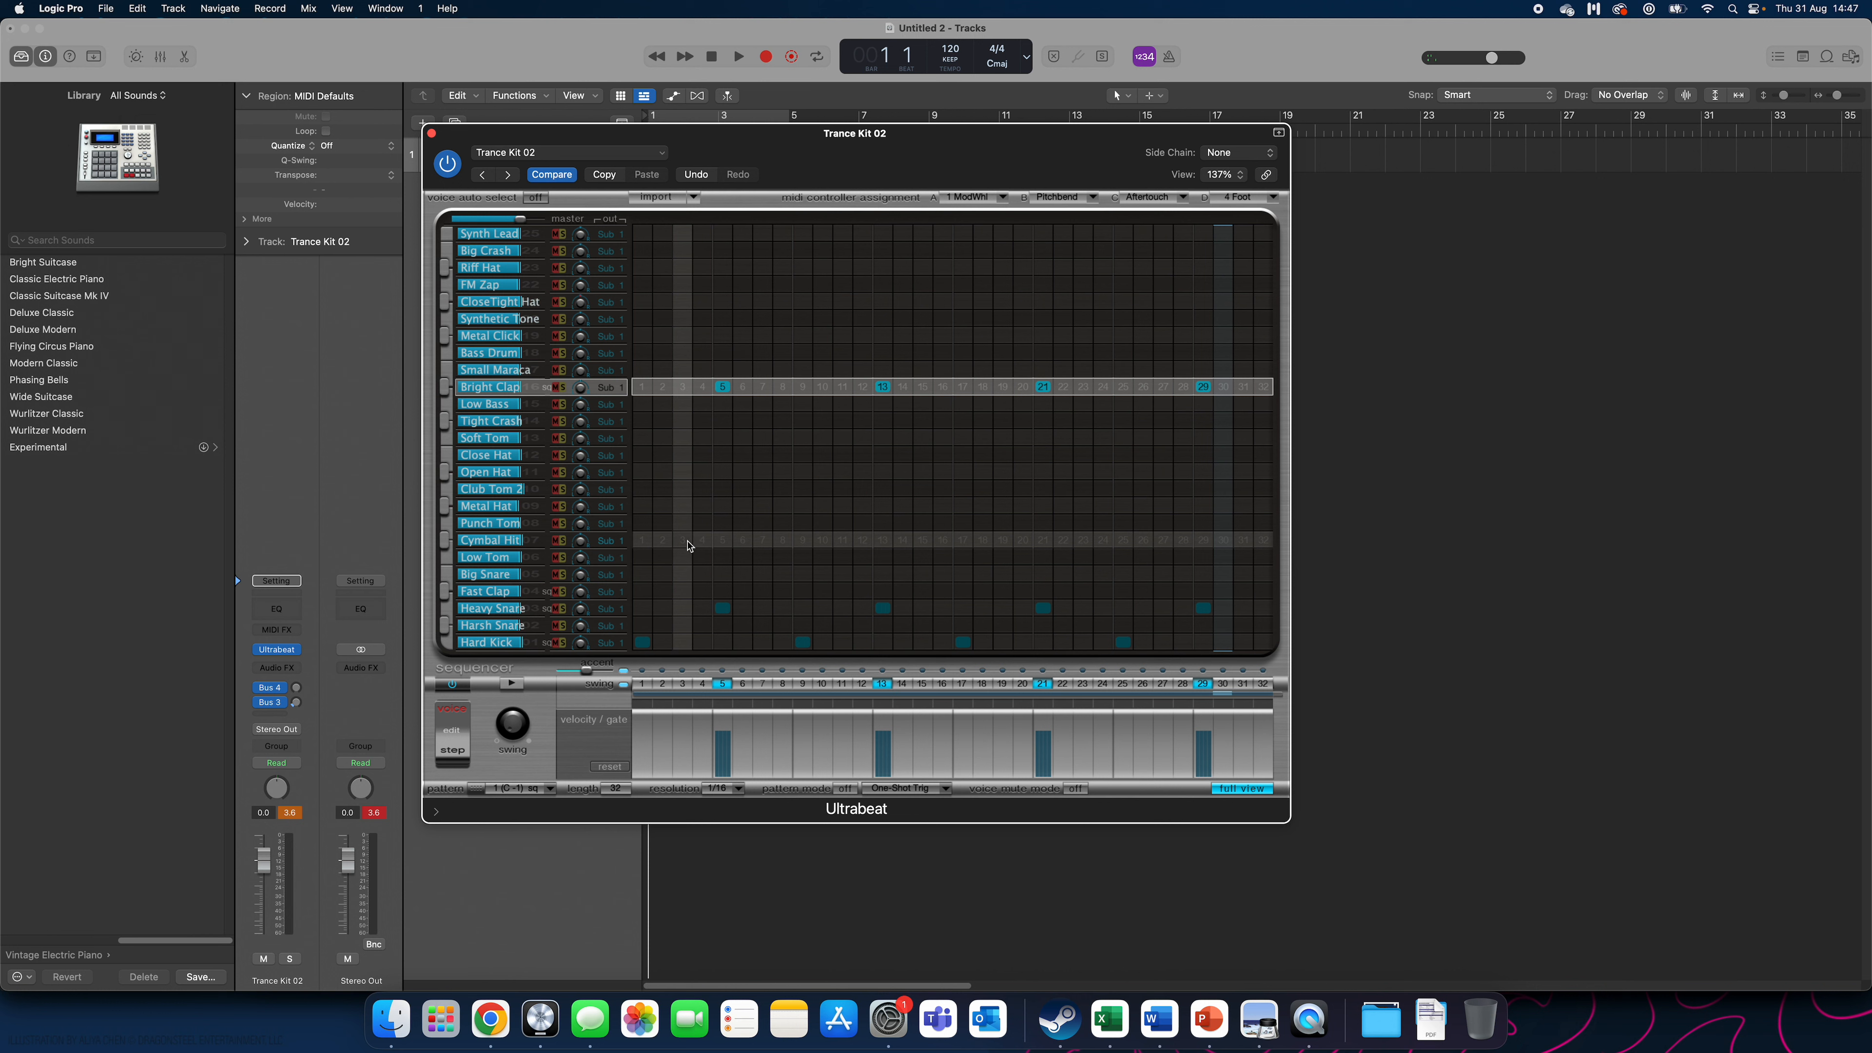
{"action": "left_click", "coordinate": [763, 542]}
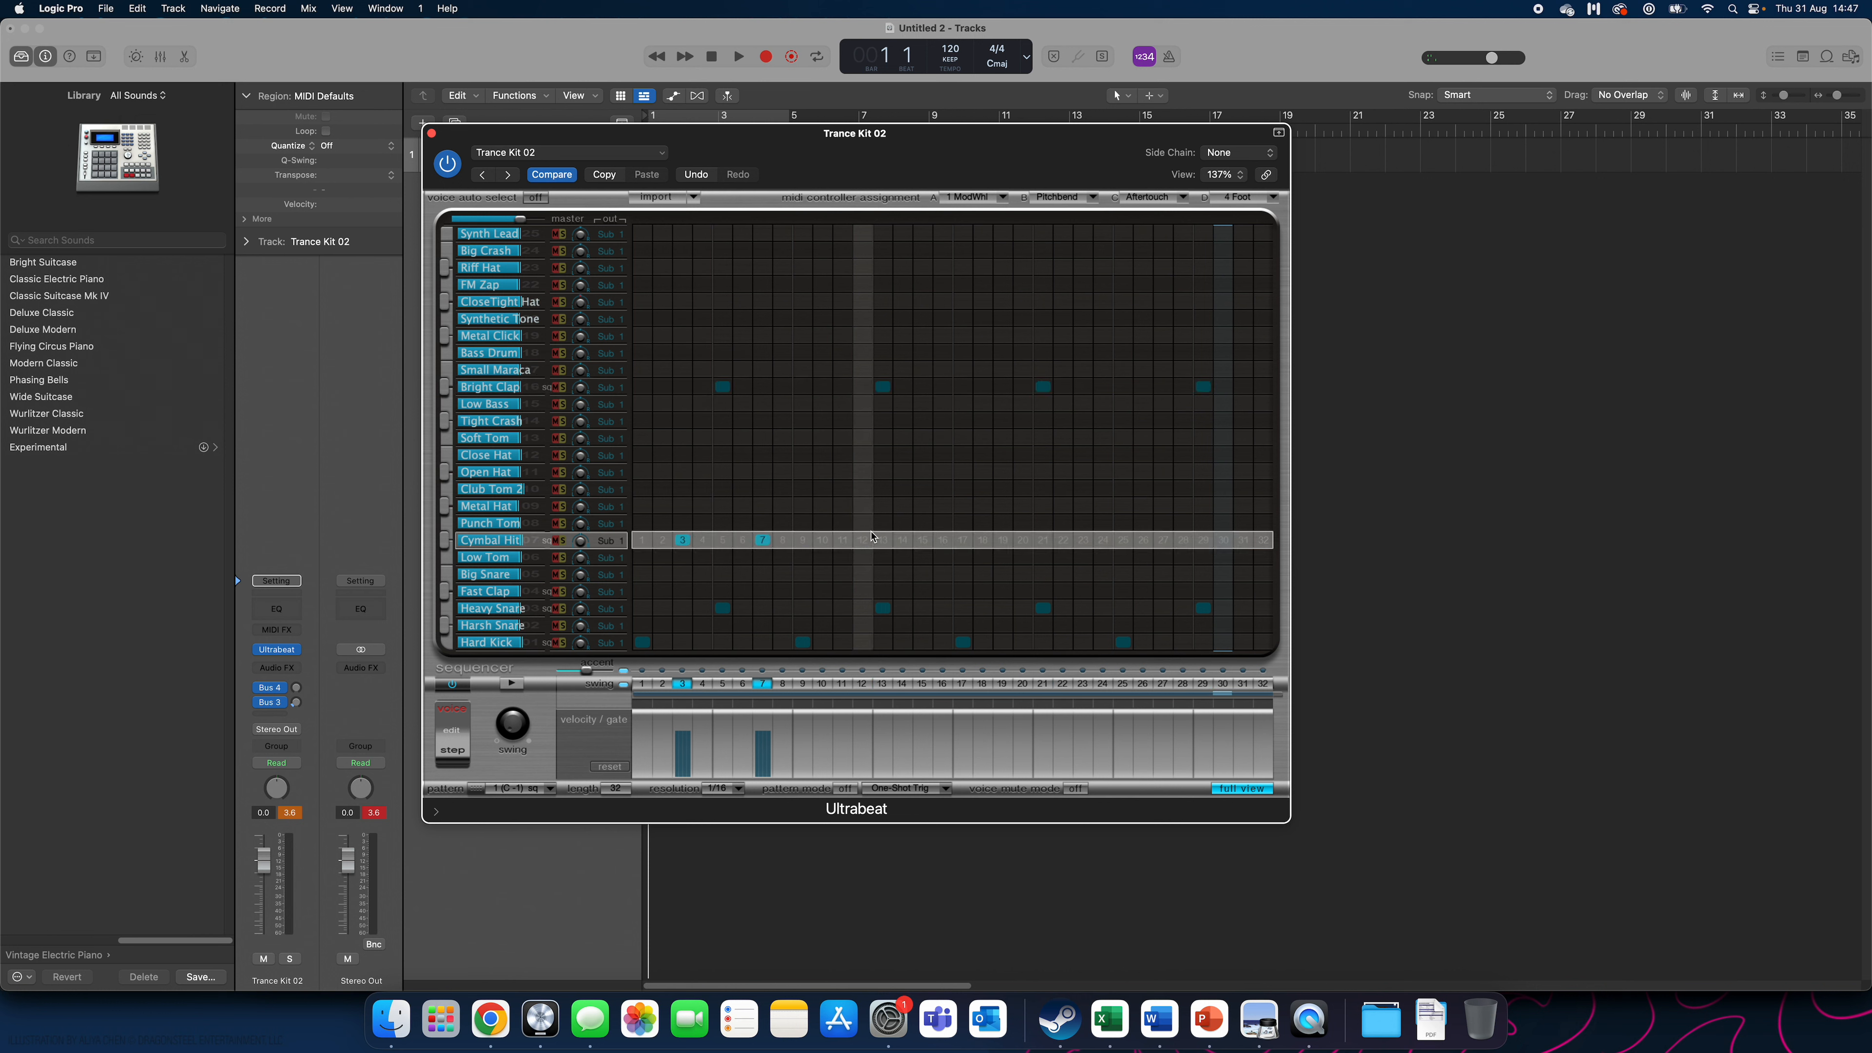
{"action": "left_click", "coordinate": [847, 545]}
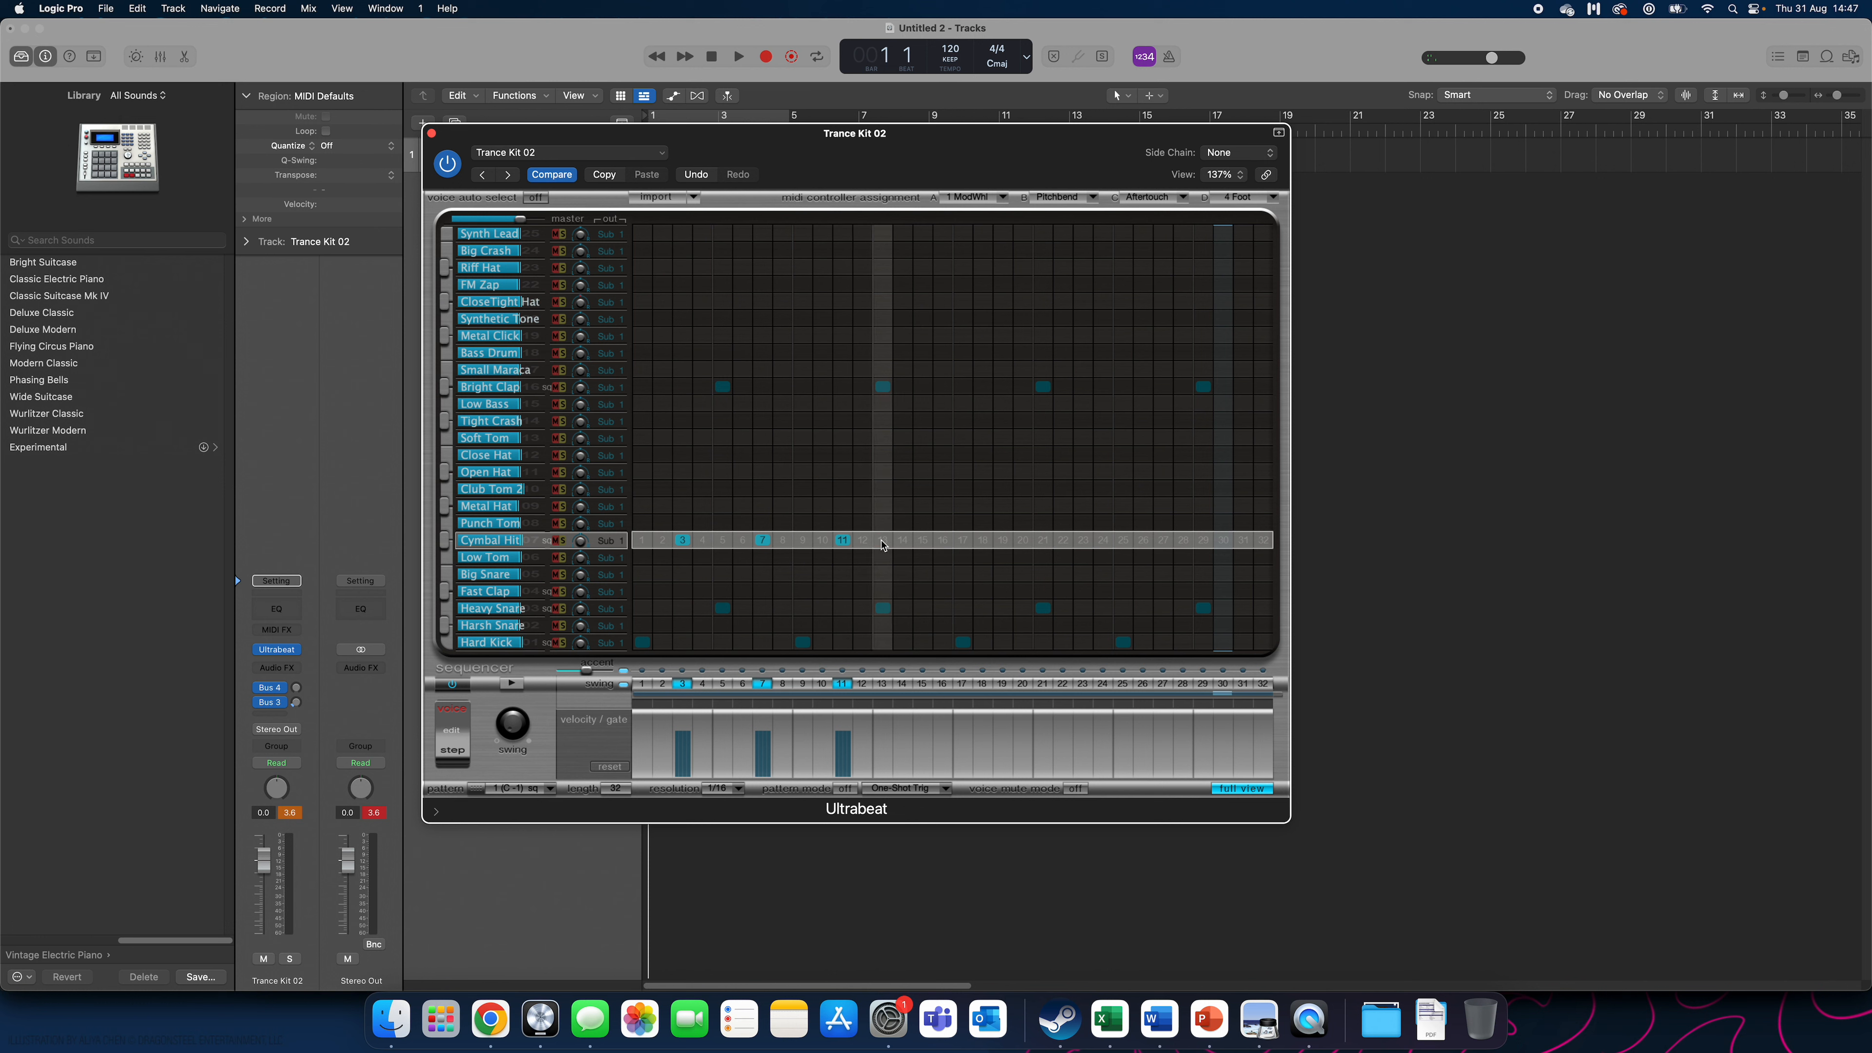
{"action": "left_click", "coordinate": [922, 547]}
{"action": "left_click", "coordinate": [1003, 544]}
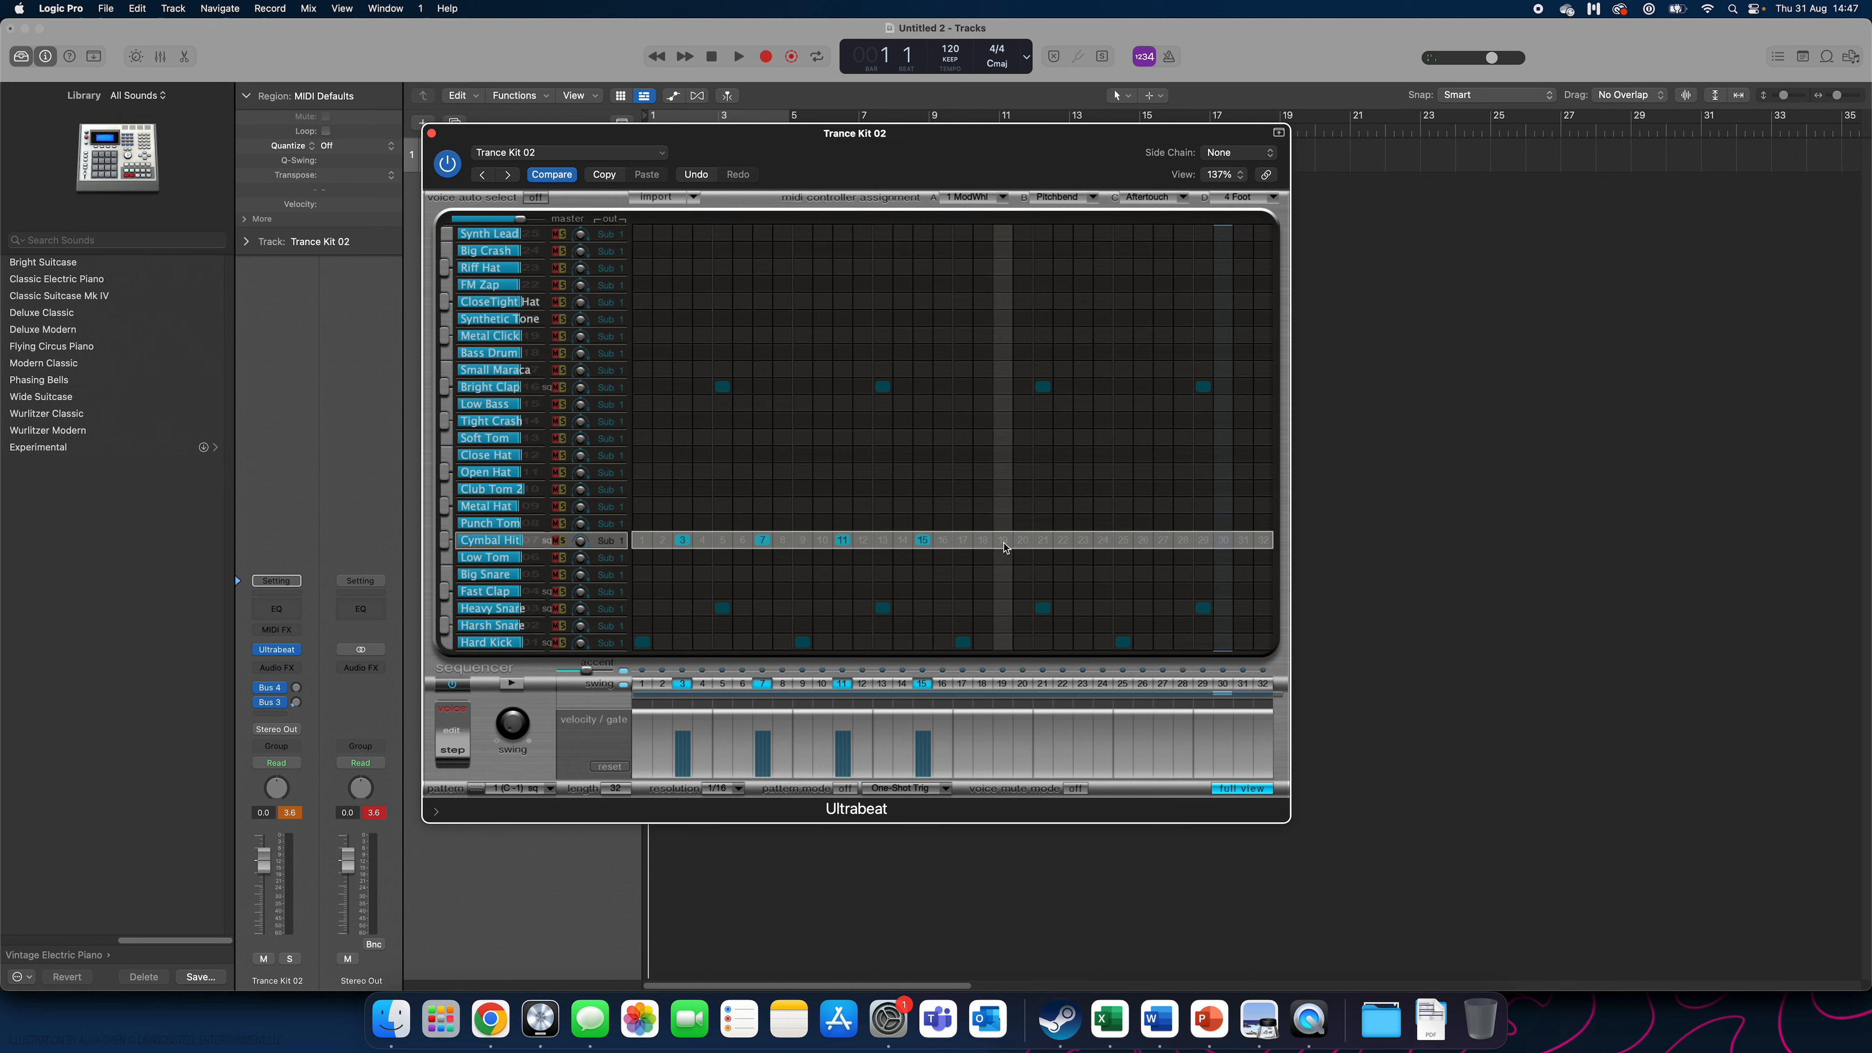
{"action": "left_click", "coordinate": [1086, 542]}
{"action": "left_click", "coordinate": [1162, 543]}
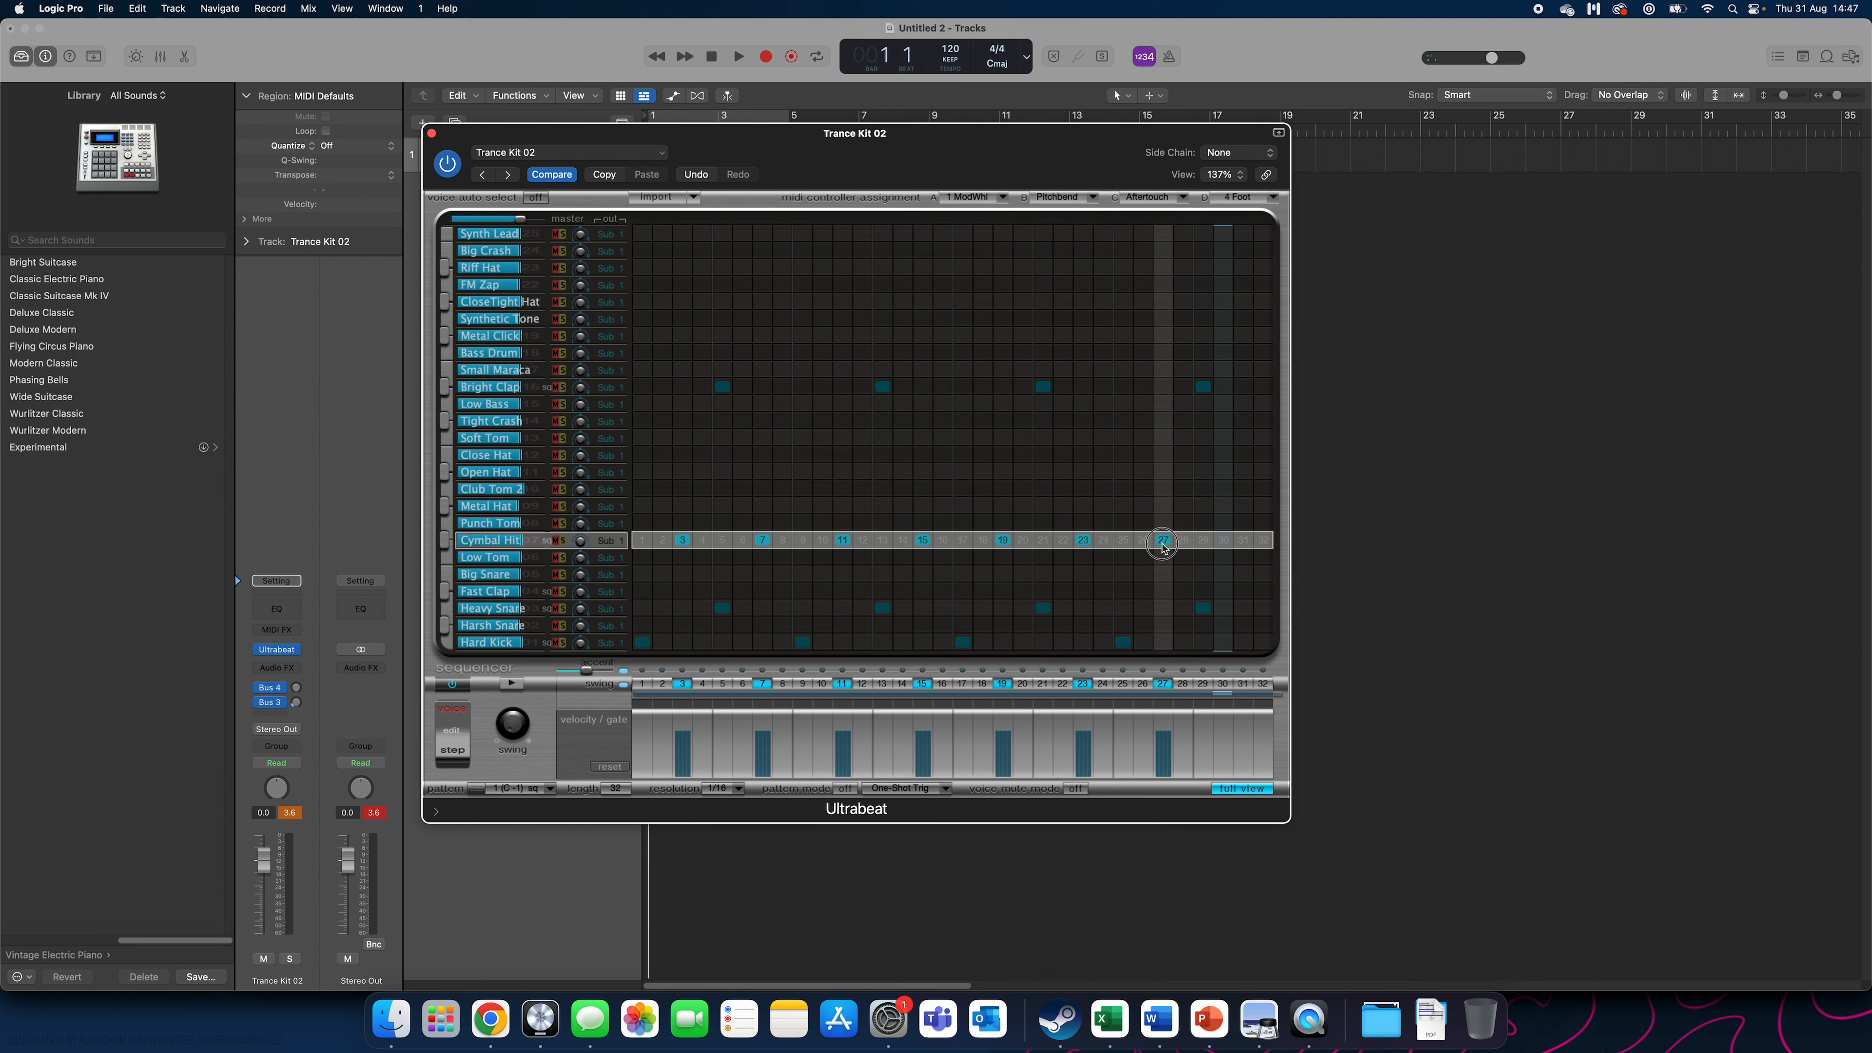
{"action": "left_click", "coordinate": [1244, 545]}
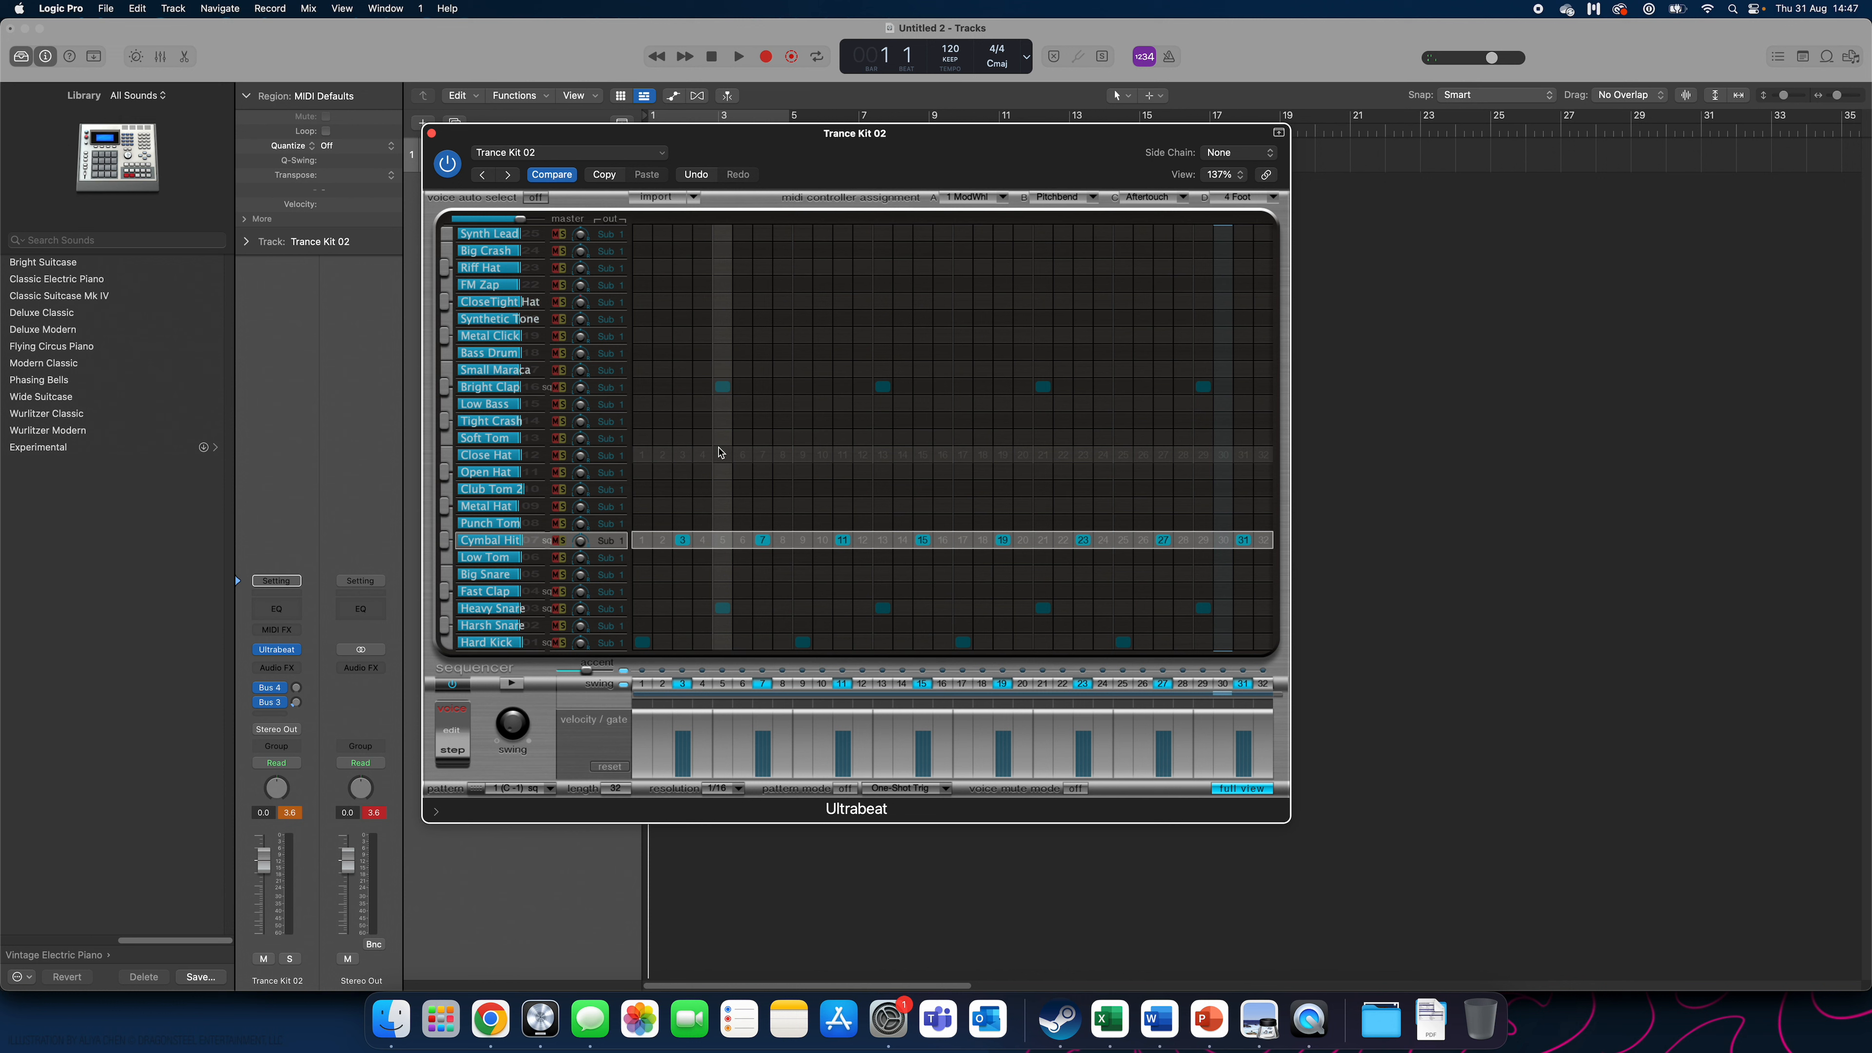
{"action": "left_click", "coordinate": [514, 684]}
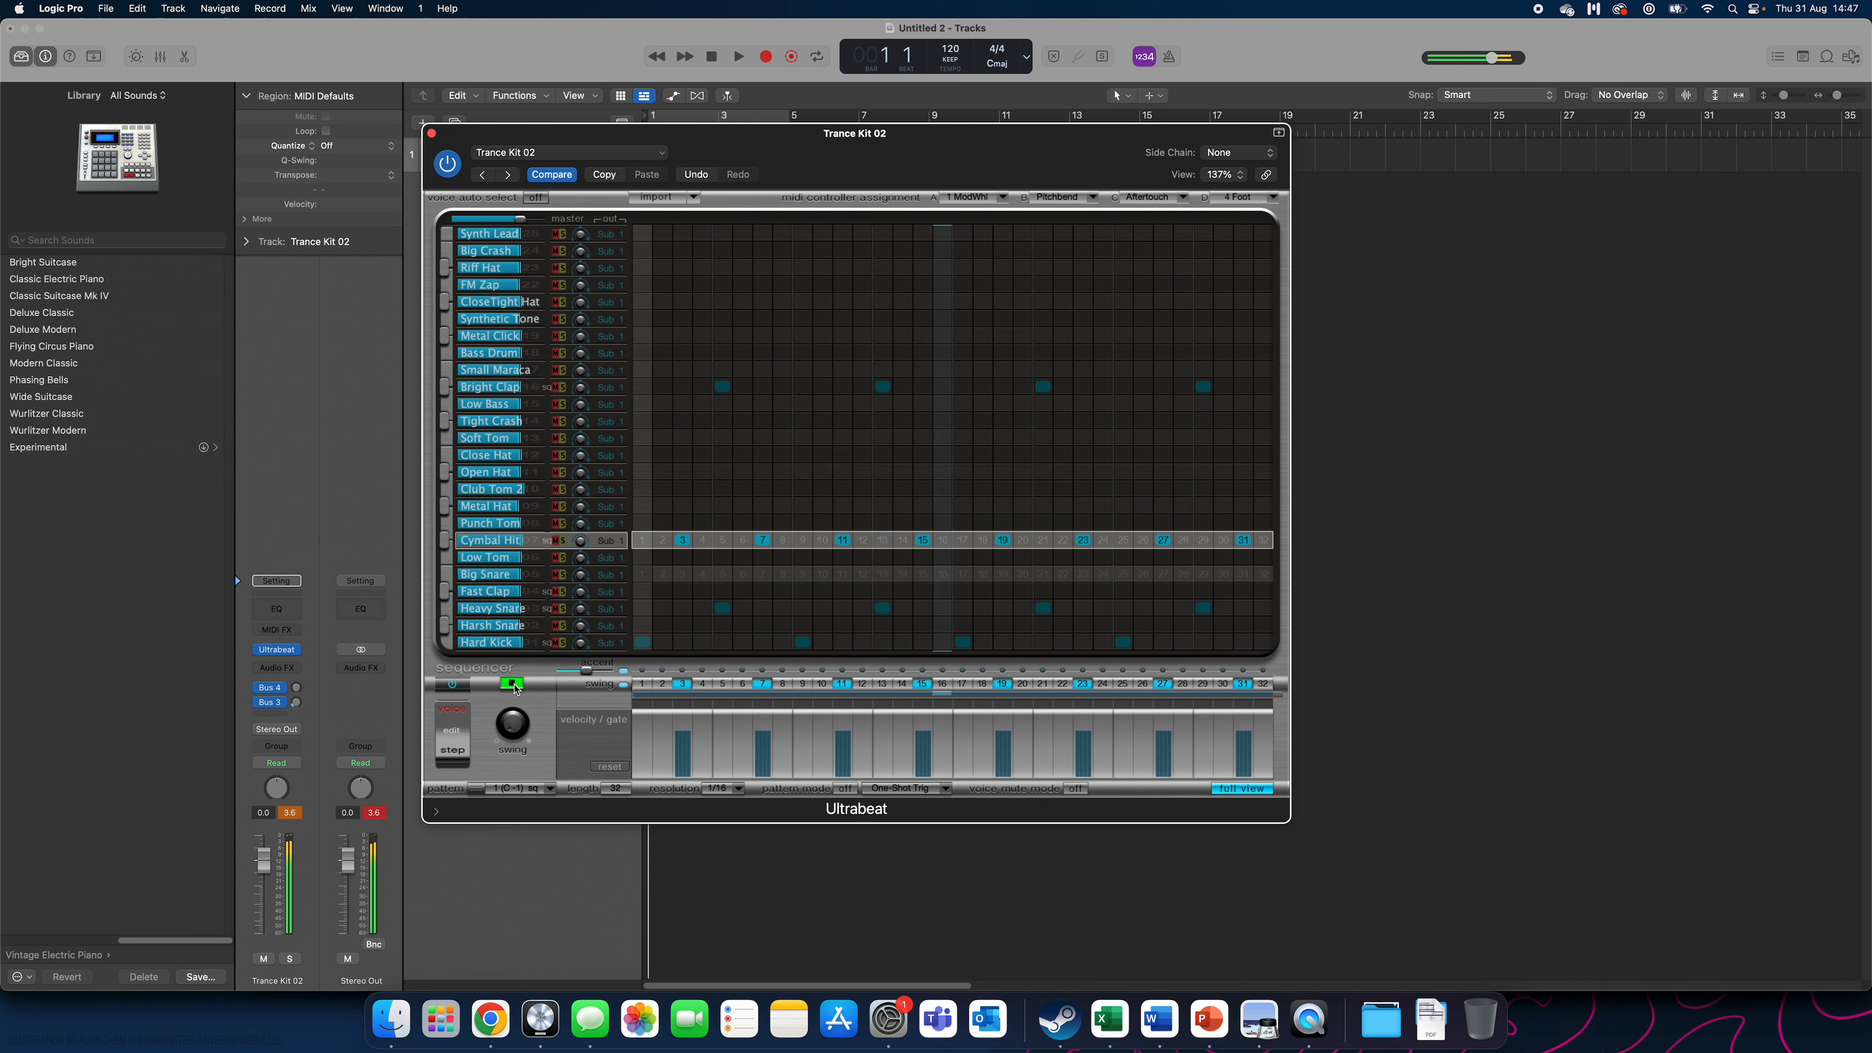
{"action": "left_click", "coordinate": [514, 685]}
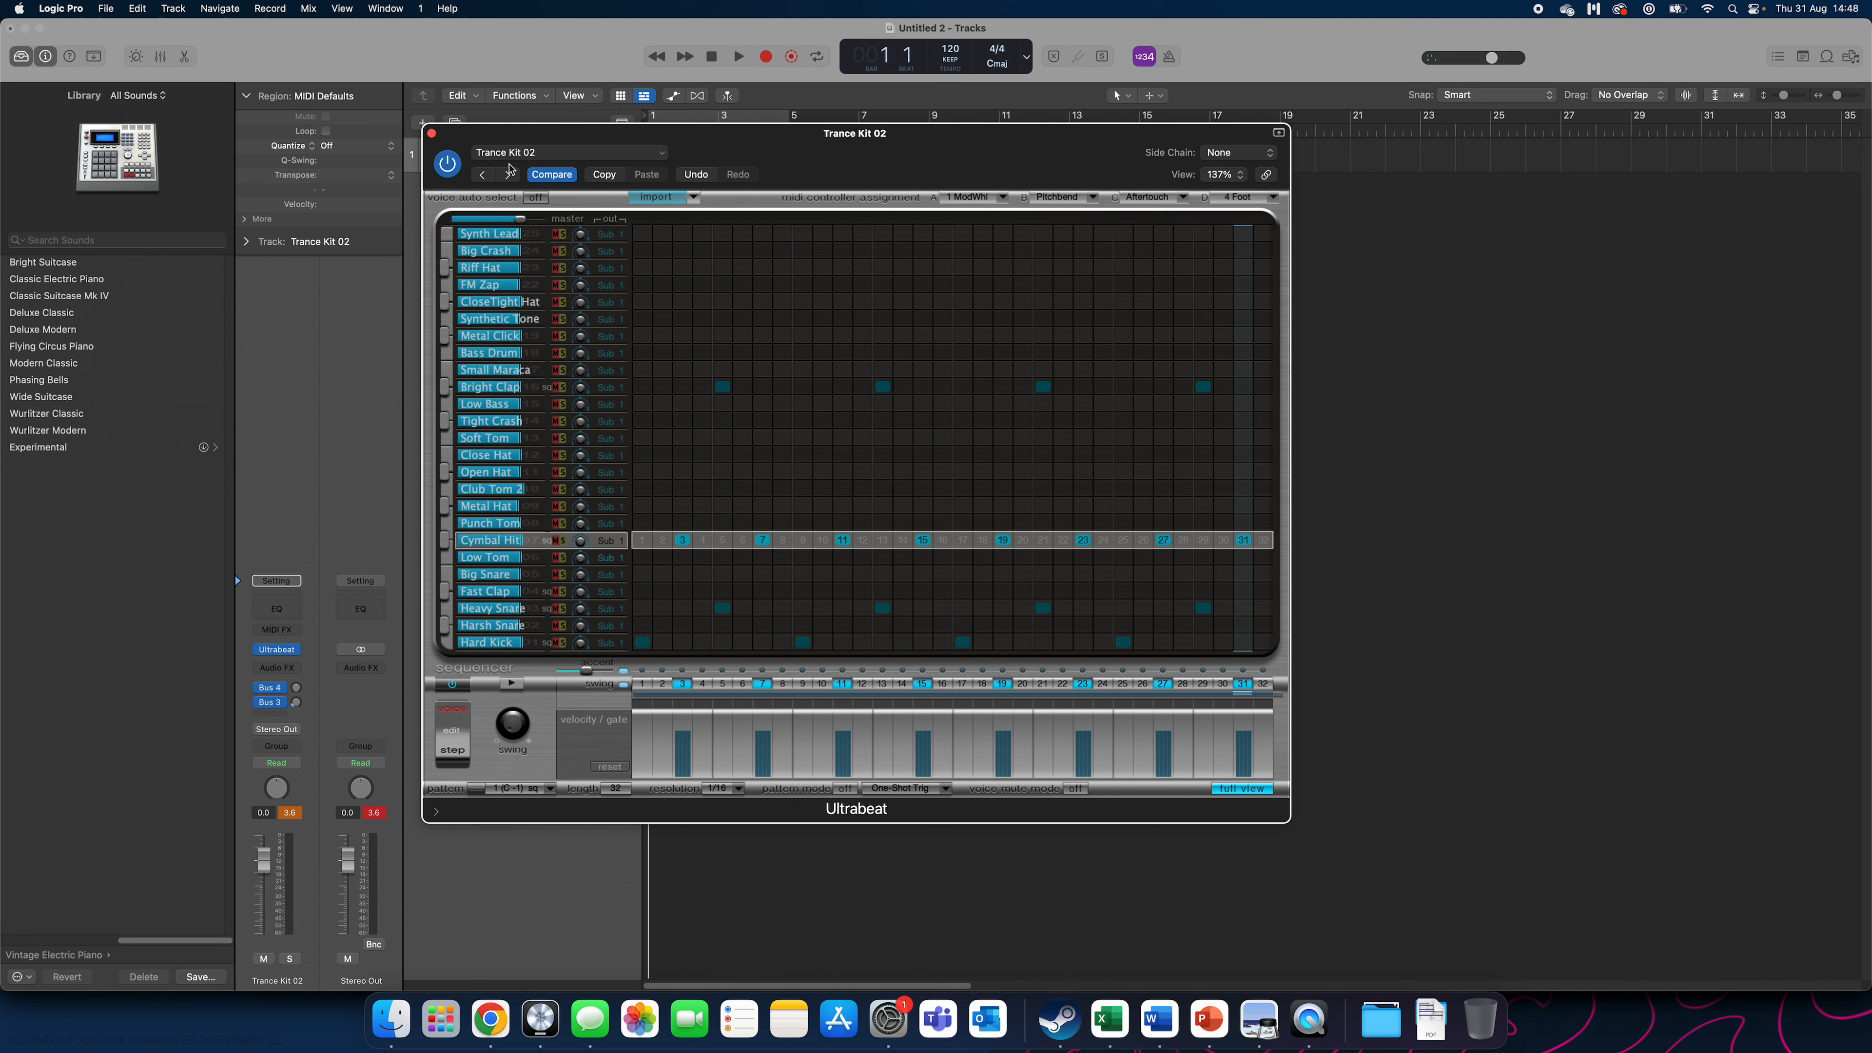
Save the Ultrabeat setting as a new preset named with the creator's name followed by "drum beat".
{"action": "left_click", "coordinate": [662, 155]}
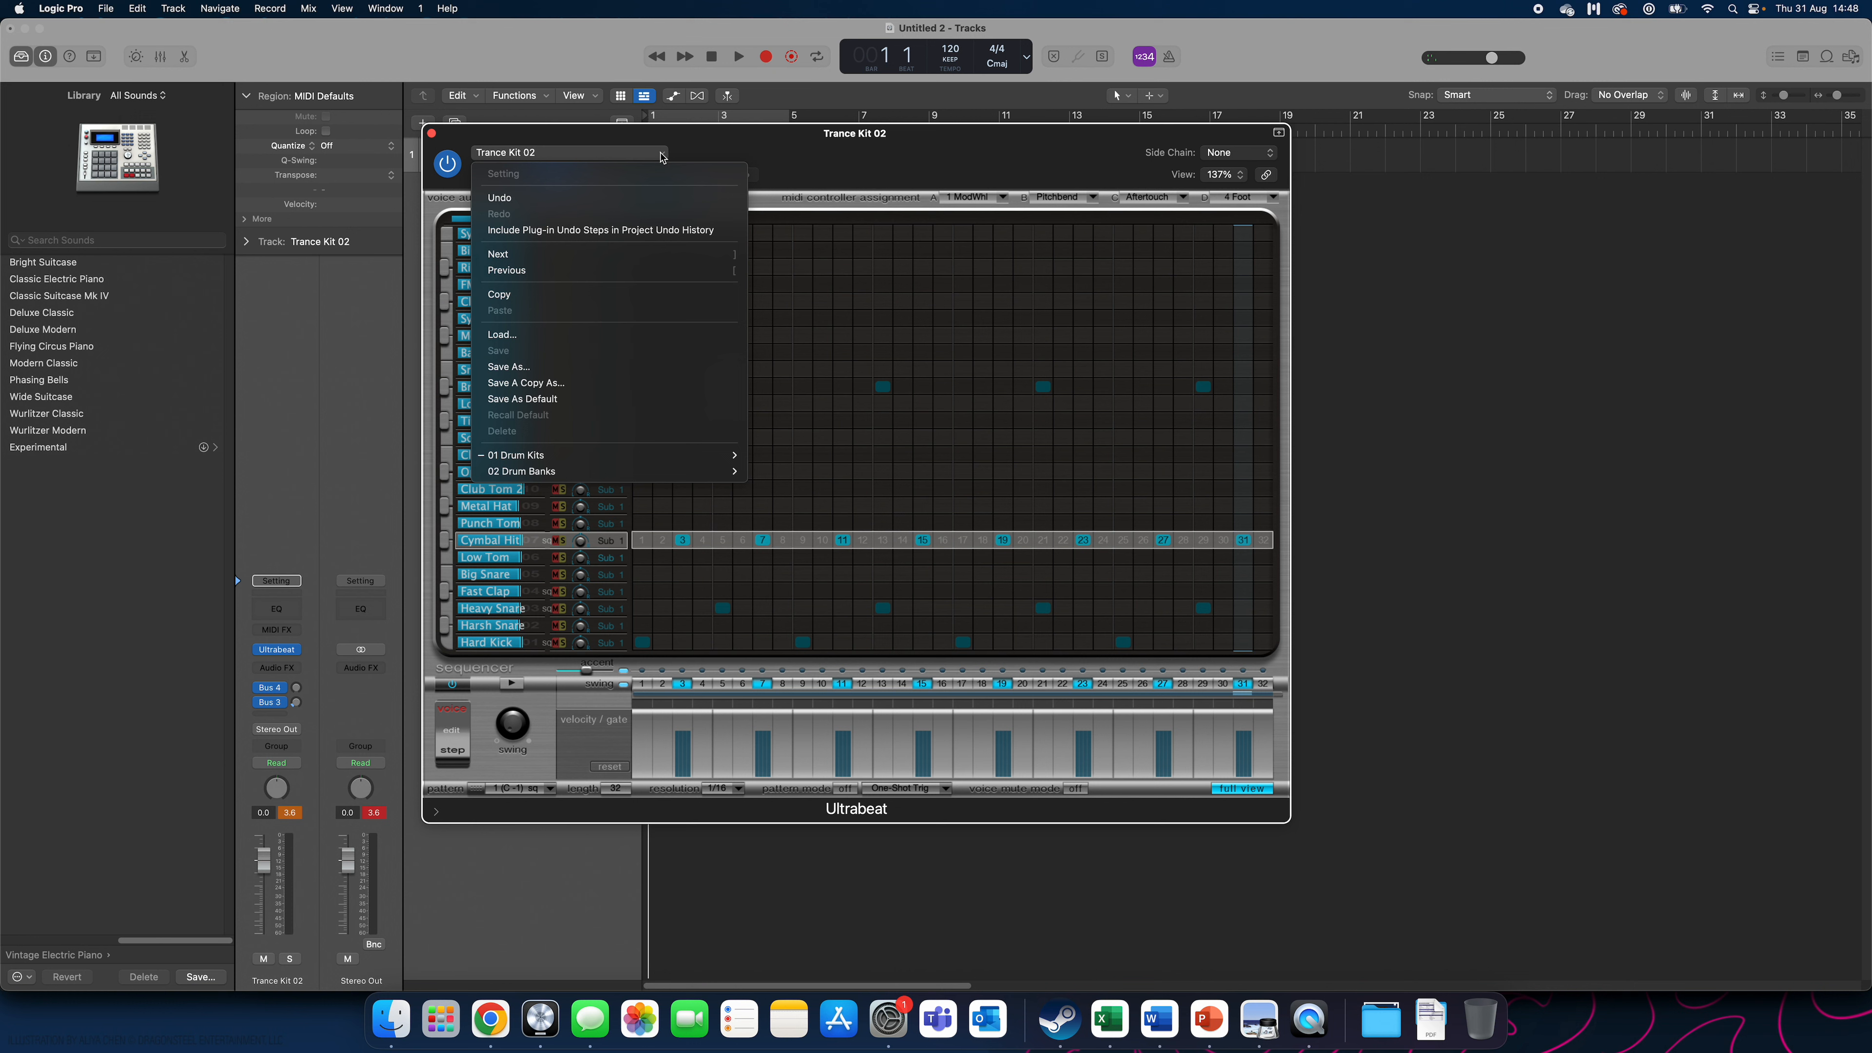
{"action": "left_click", "coordinate": [794, 466]}
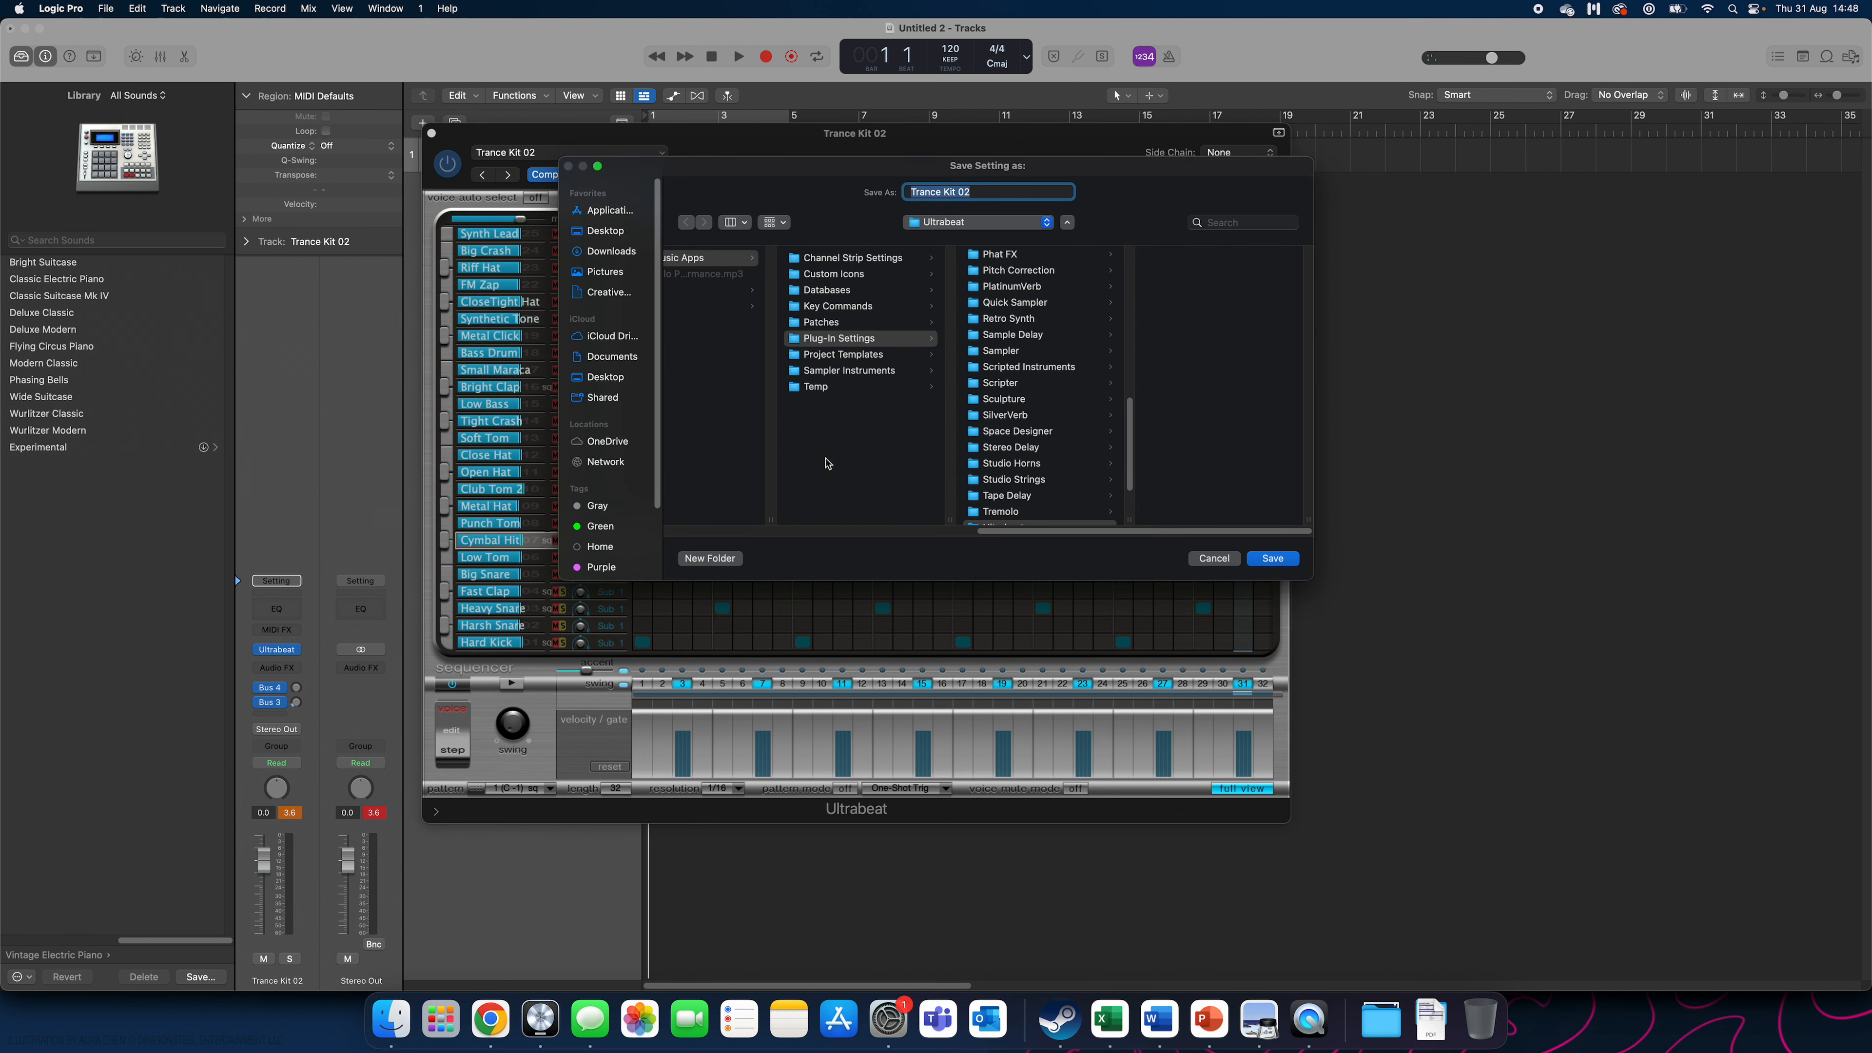
{"action": "left_click", "coordinate": [996, 192]}
{"action": "key", "text": "super+a"}
{"action": "type", "text": "Ms Waldmeyer drum beat"}
{"action": "left_click", "coordinate": [1266, 561]}
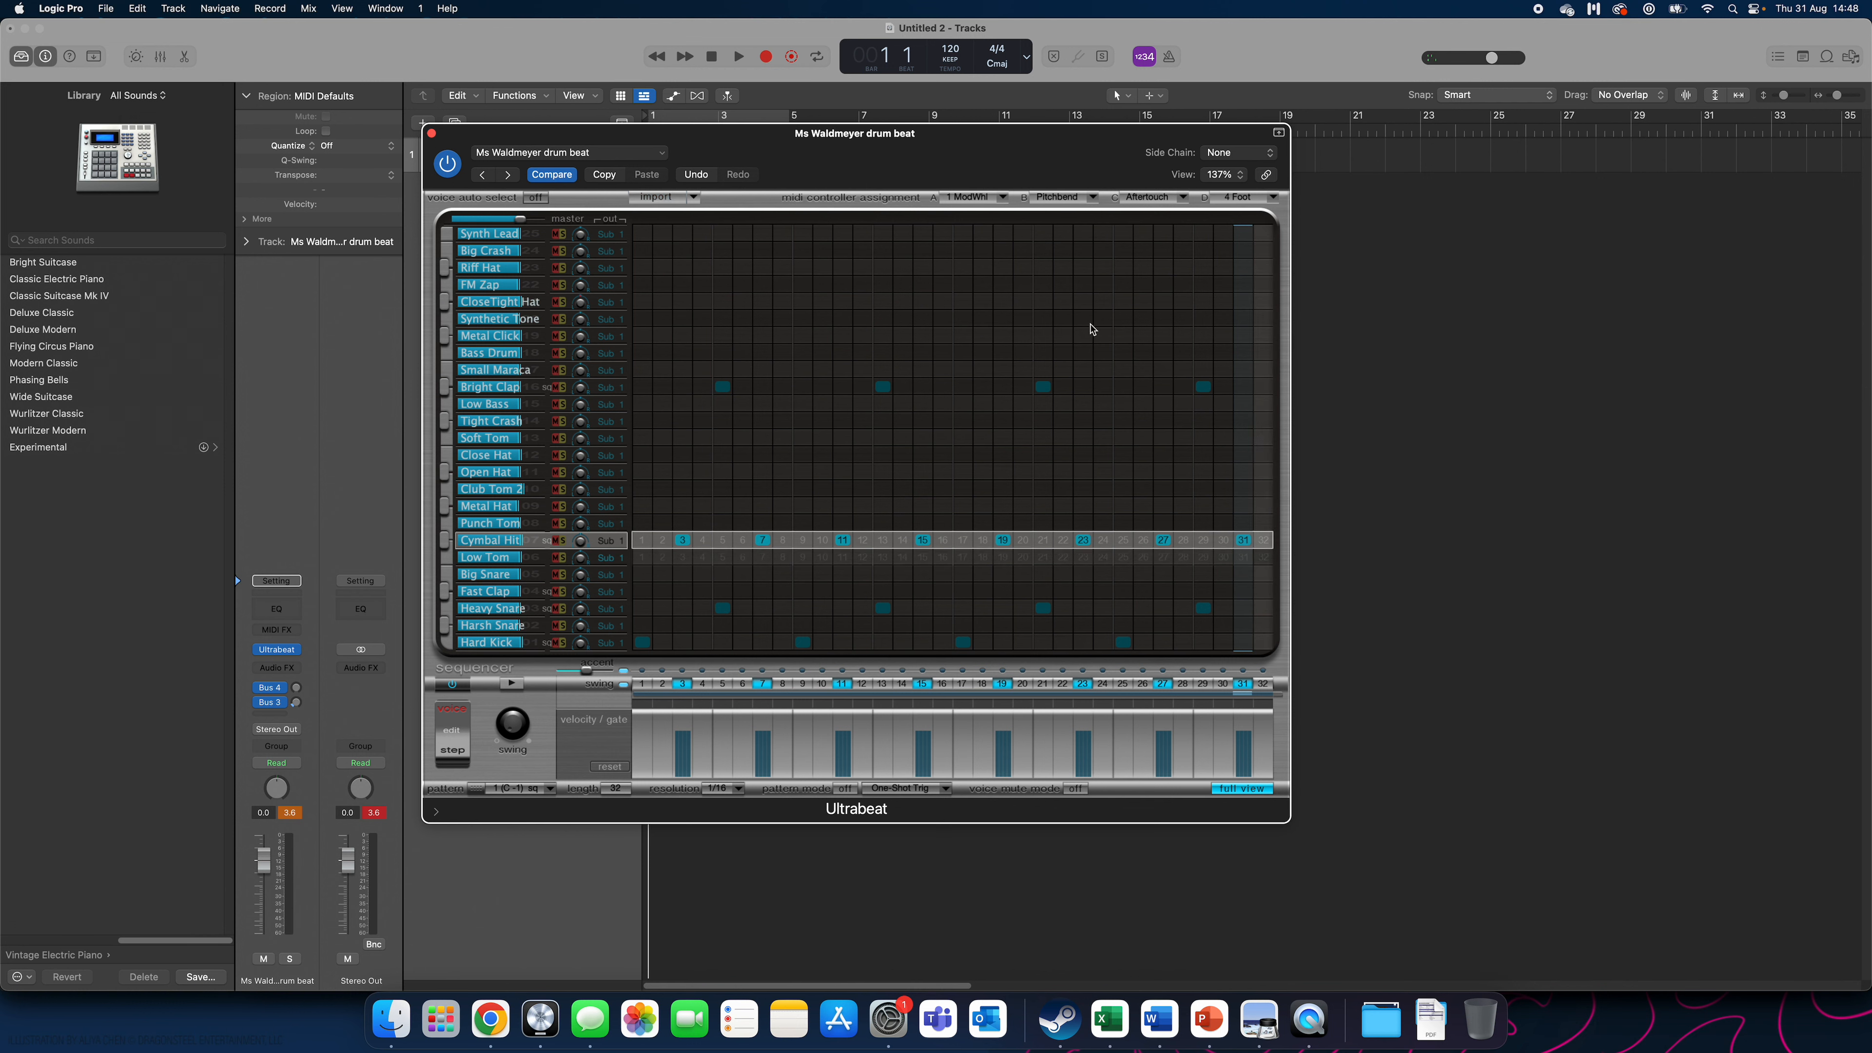
Place the Ultrabeat pattern as a region at bar 1 of the track and repeat it three times.
{"action": "left_click_drag", "start_coordinate": [772, 136], "coordinate": [1186, 301]}
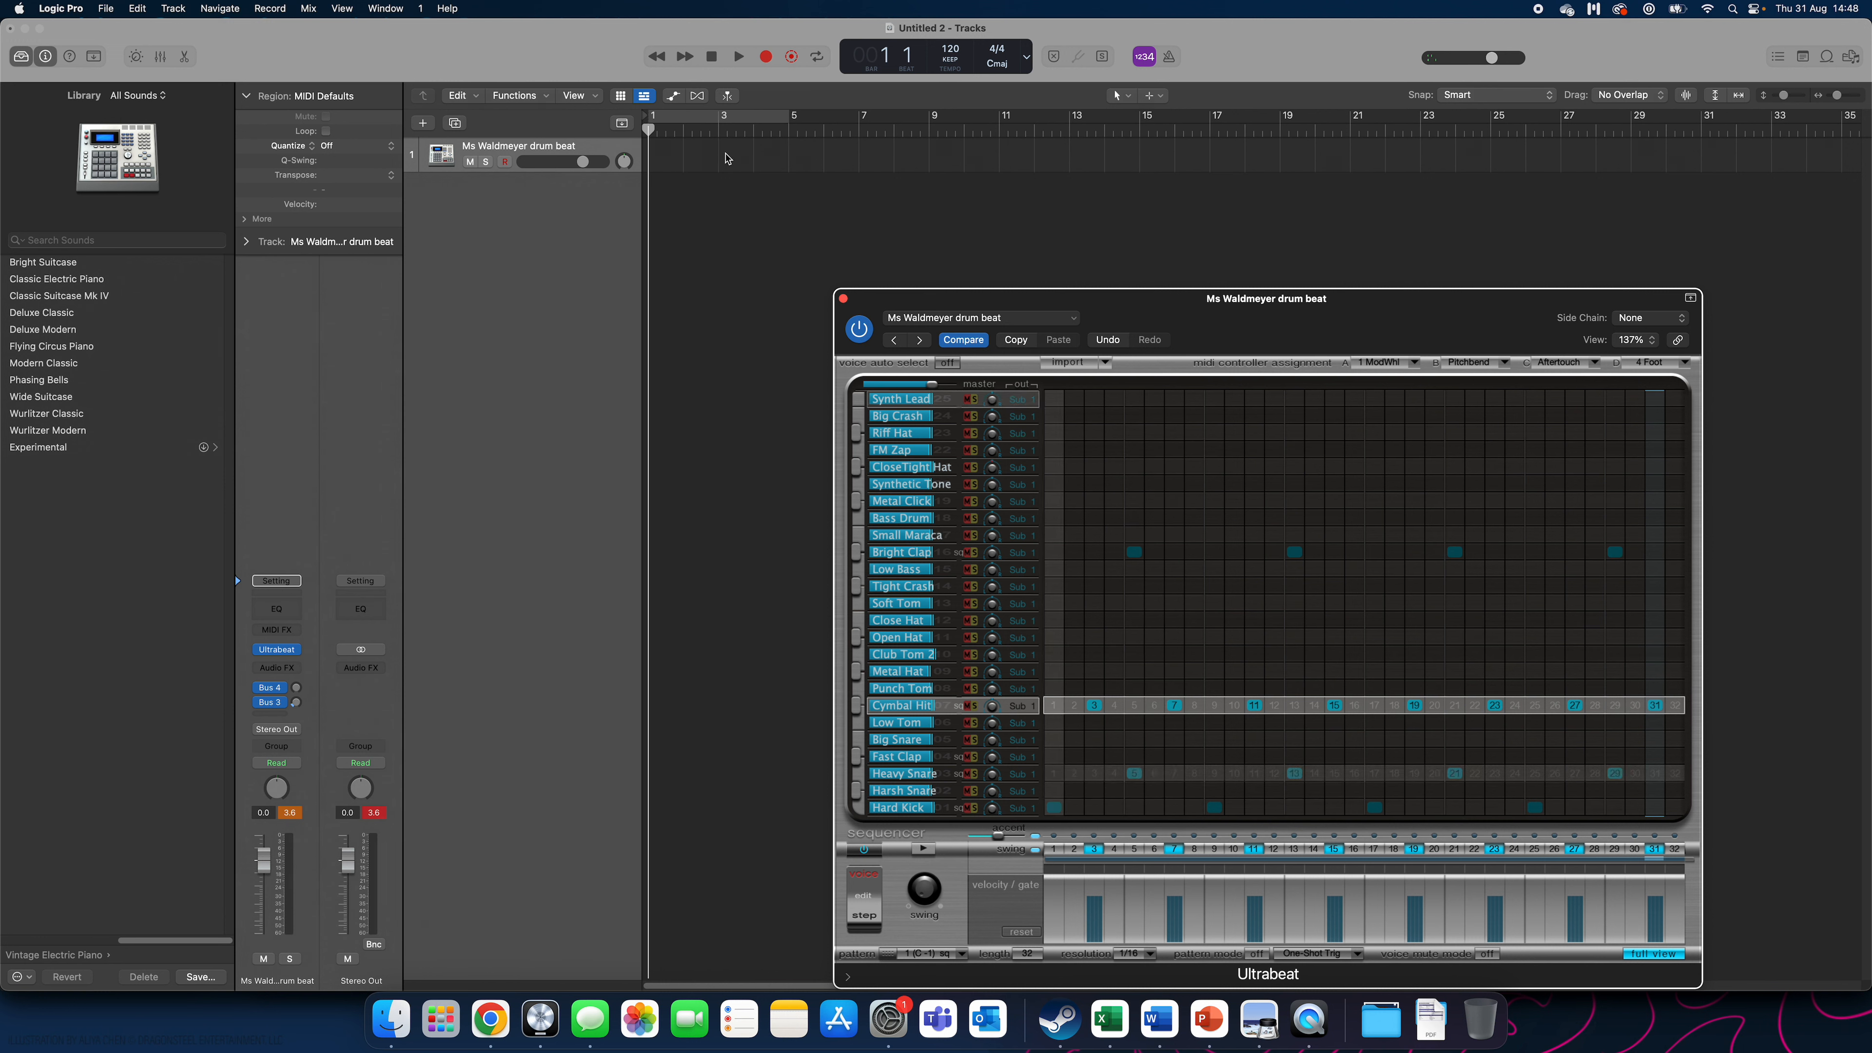
{"action": "left_click_drag", "start_coordinate": [1184, 303], "coordinate": [1325, 282]}
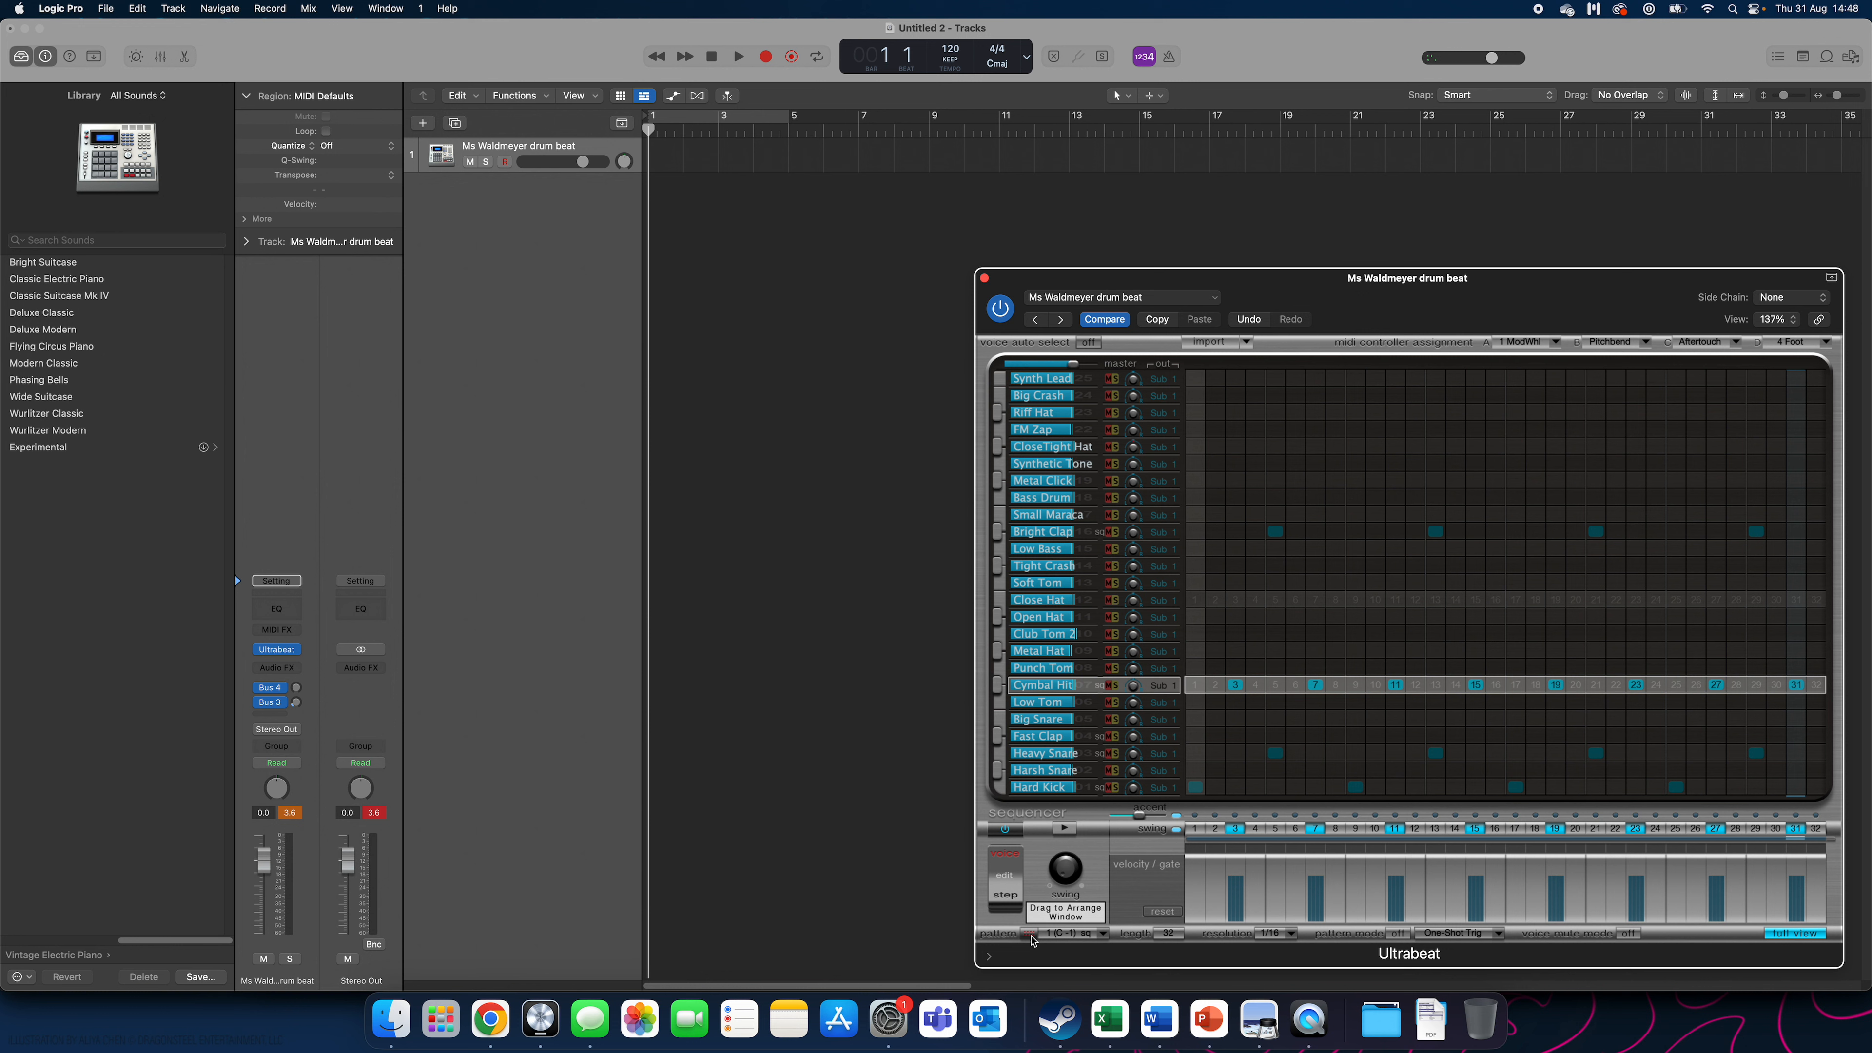
{"action": "left_click_drag", "start_coordinate": [1032, 941], "coordinate": [667, 154]}
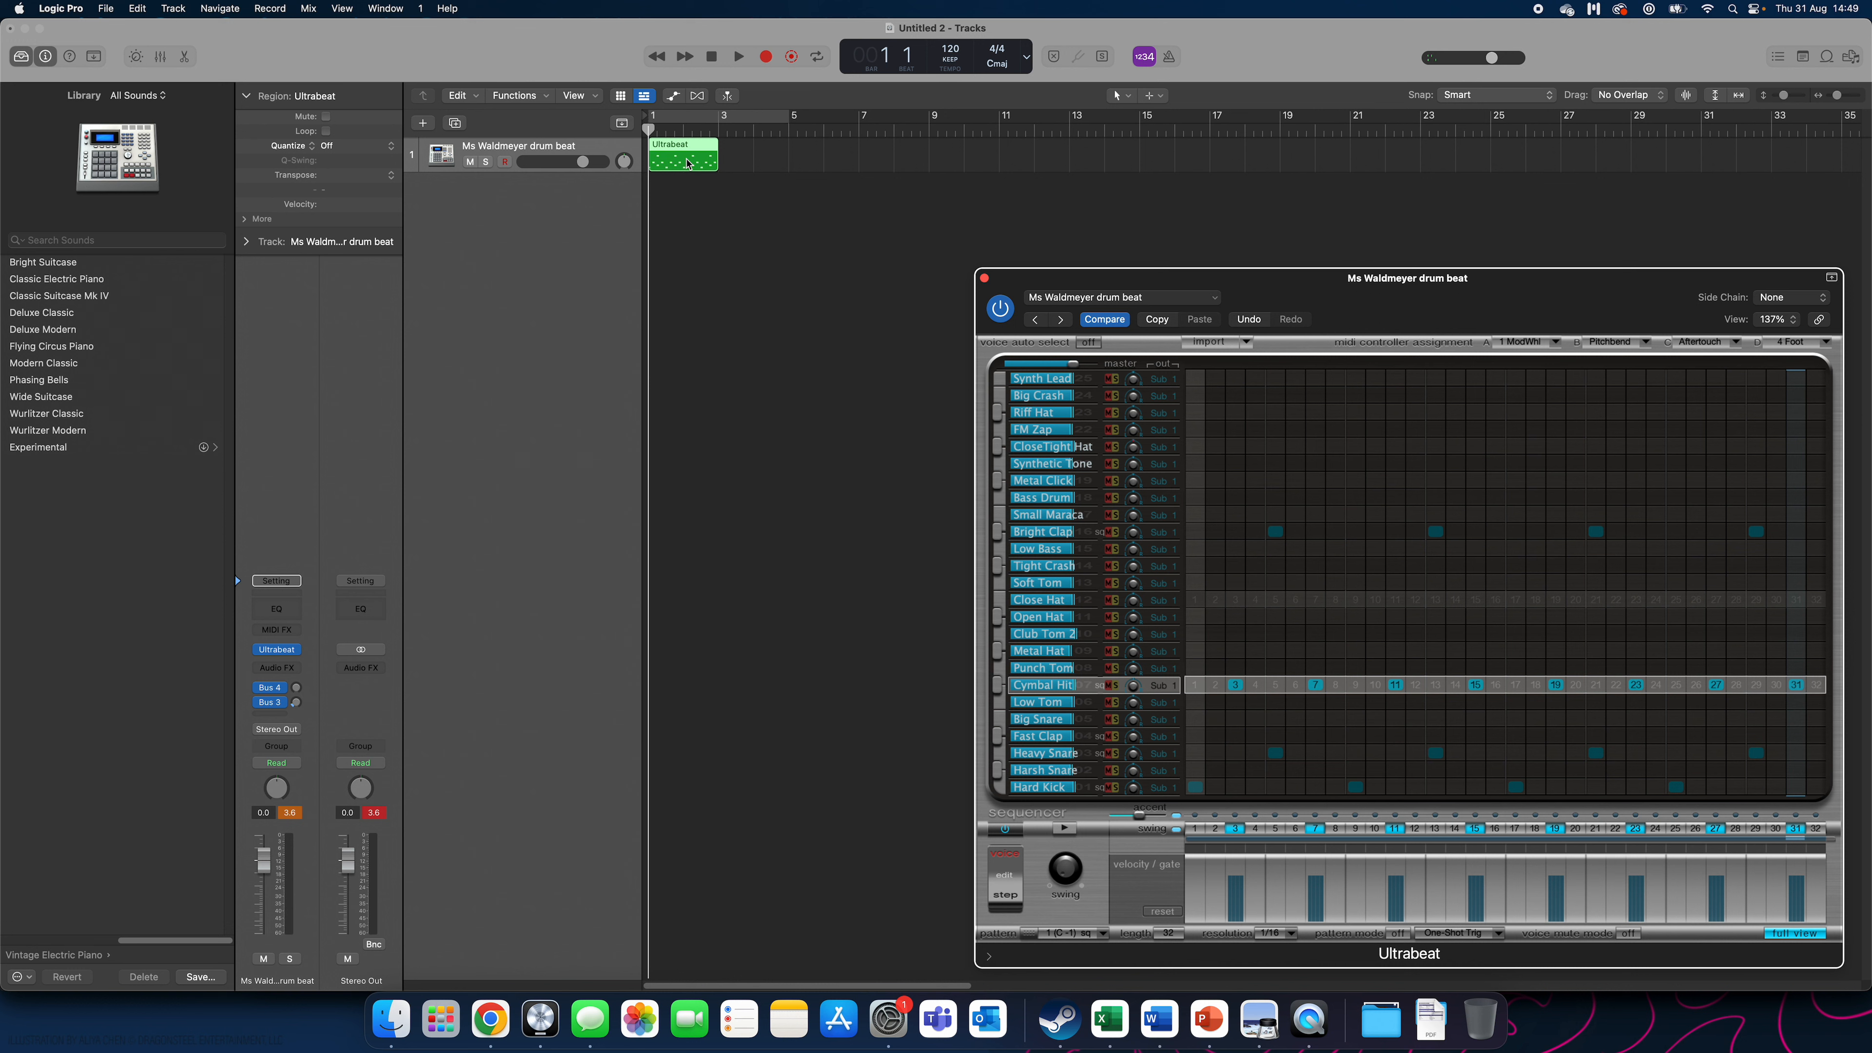
{"action": "key", "text": "super+r"}
{"action": "key", "text": "super+r"}
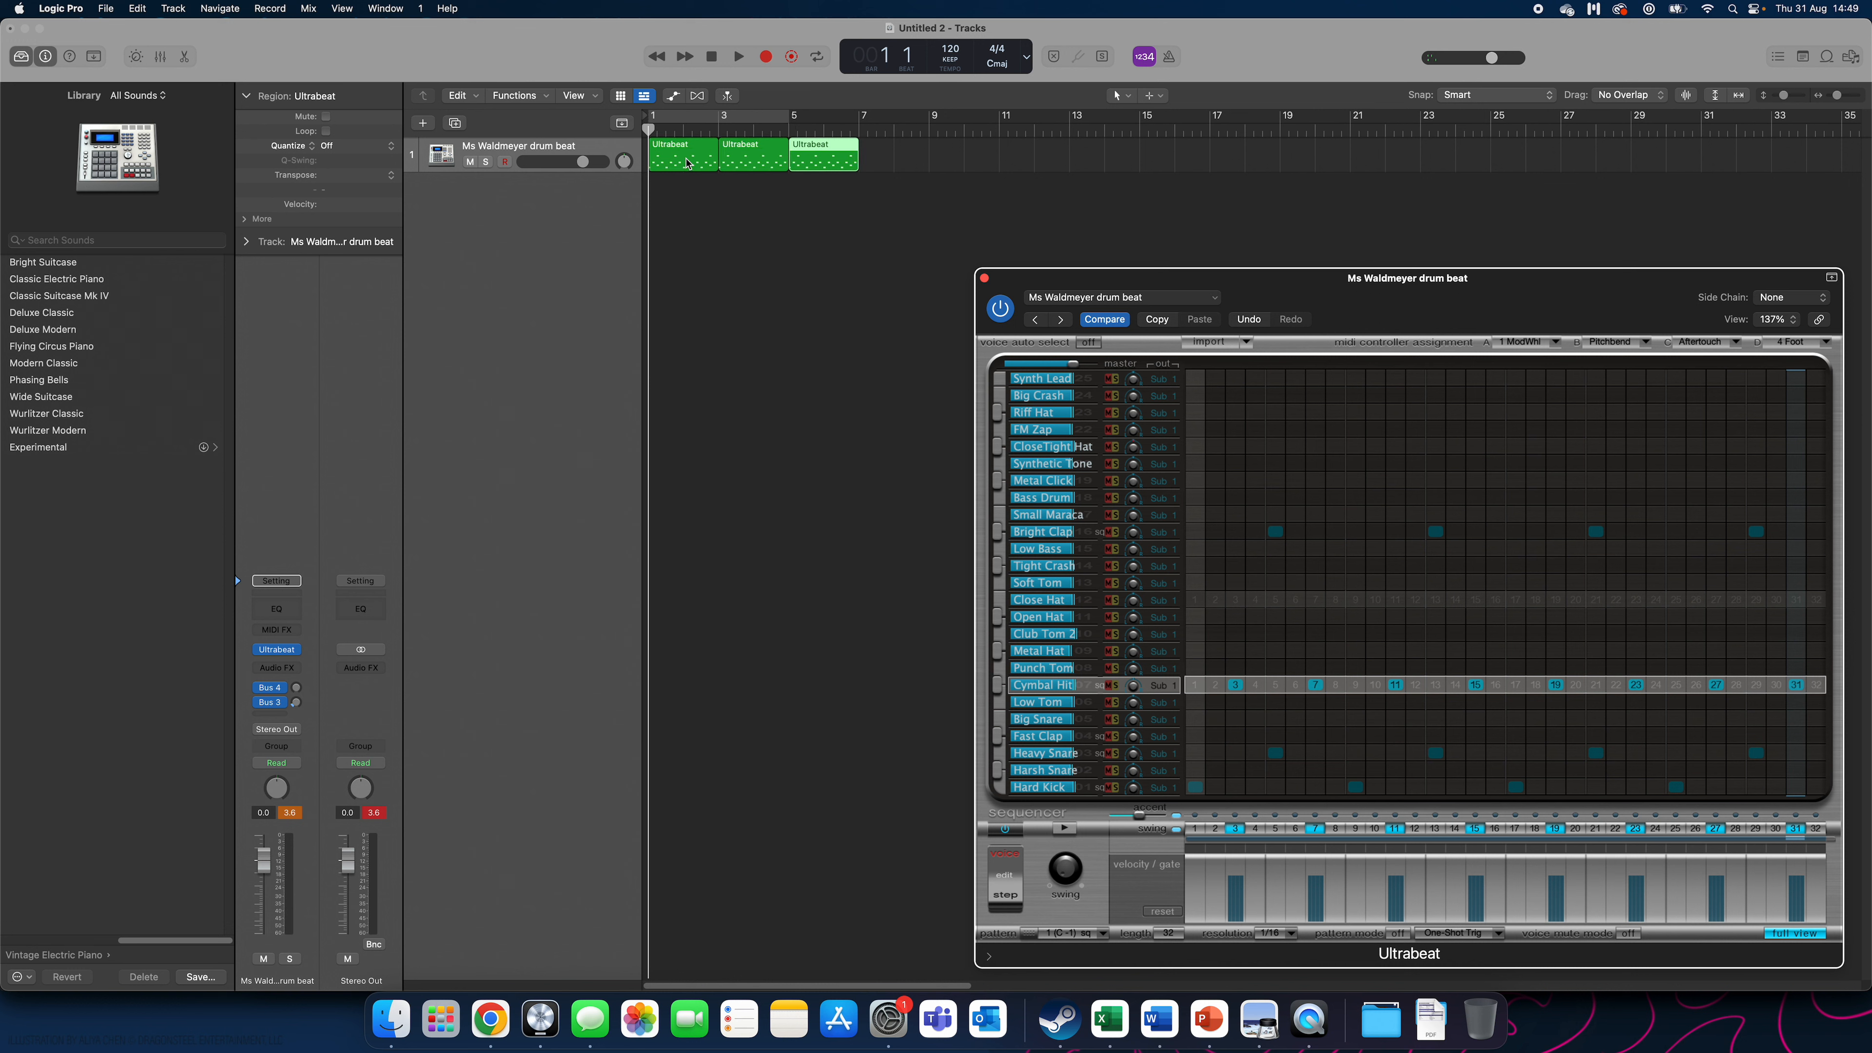
{"action": "key", "text": "super+r"}
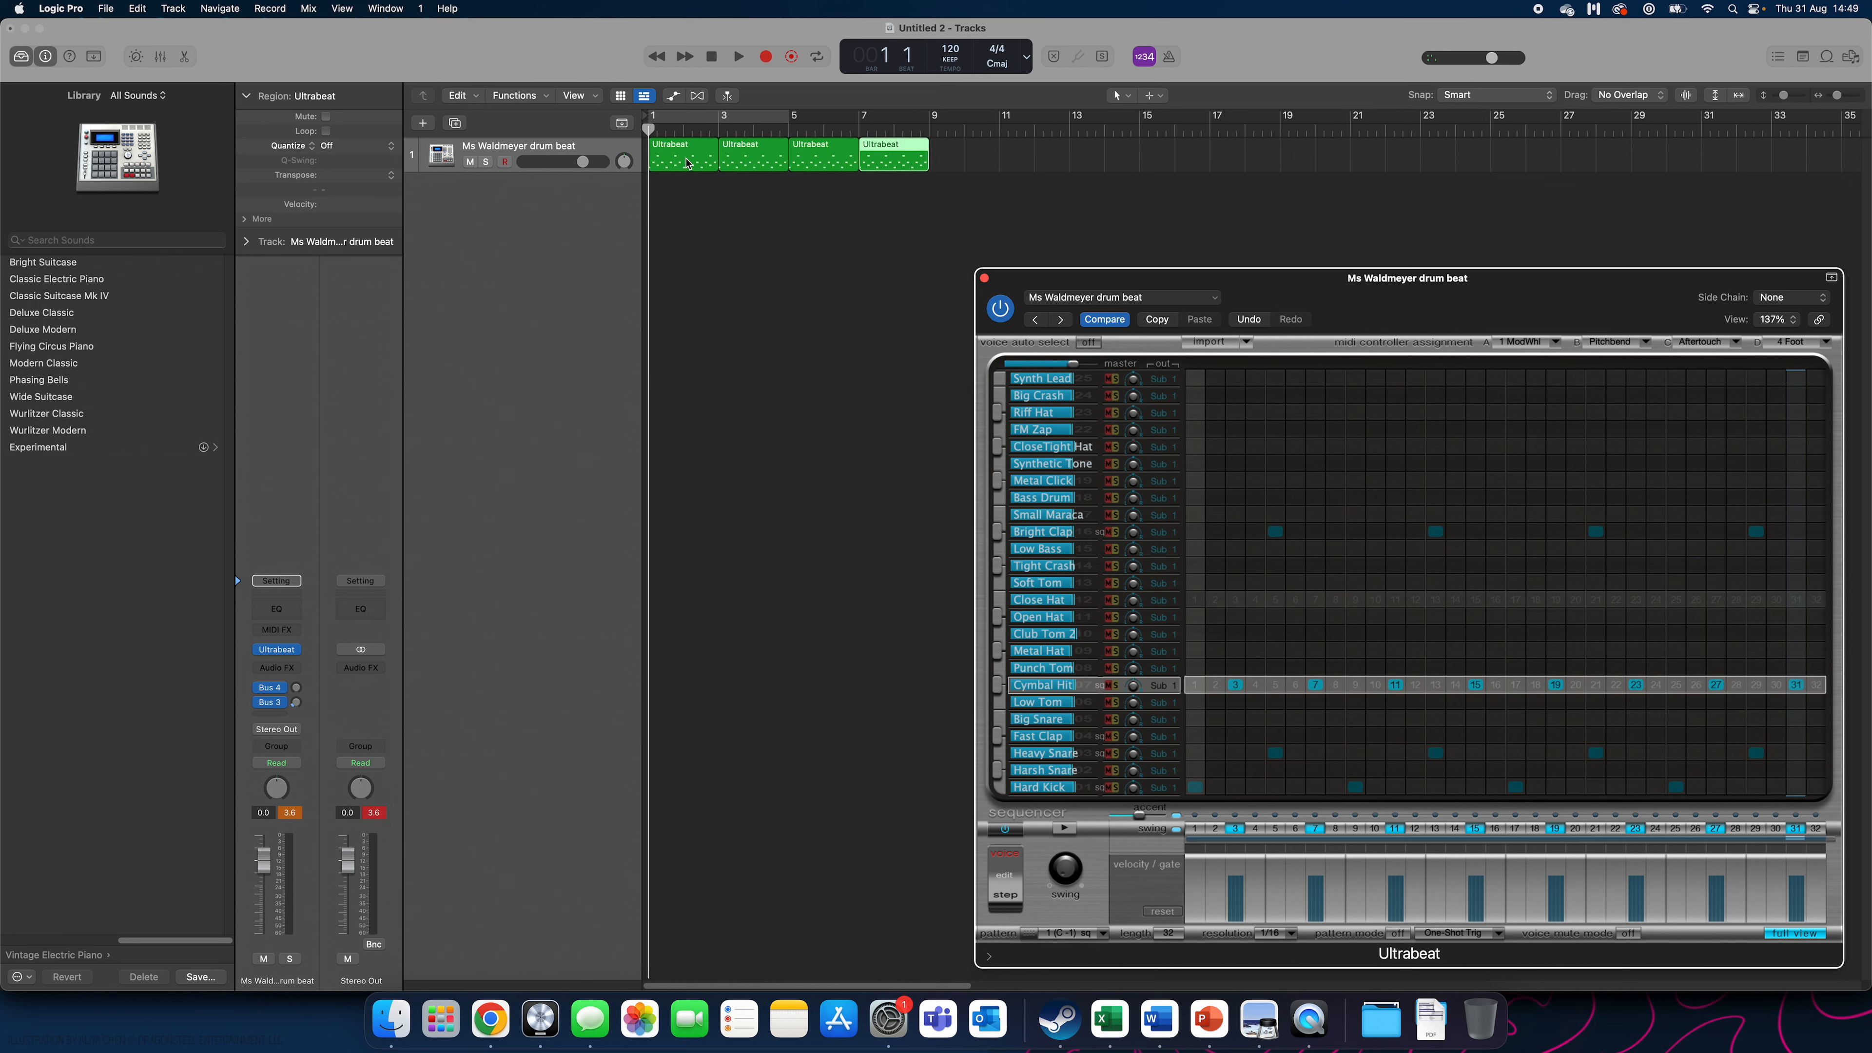
Play back the arranged drum regions, with the Ultrabeat window closed for a second listen from bar 1.
{"action": "left_click", "coordinate": [739, 59]}
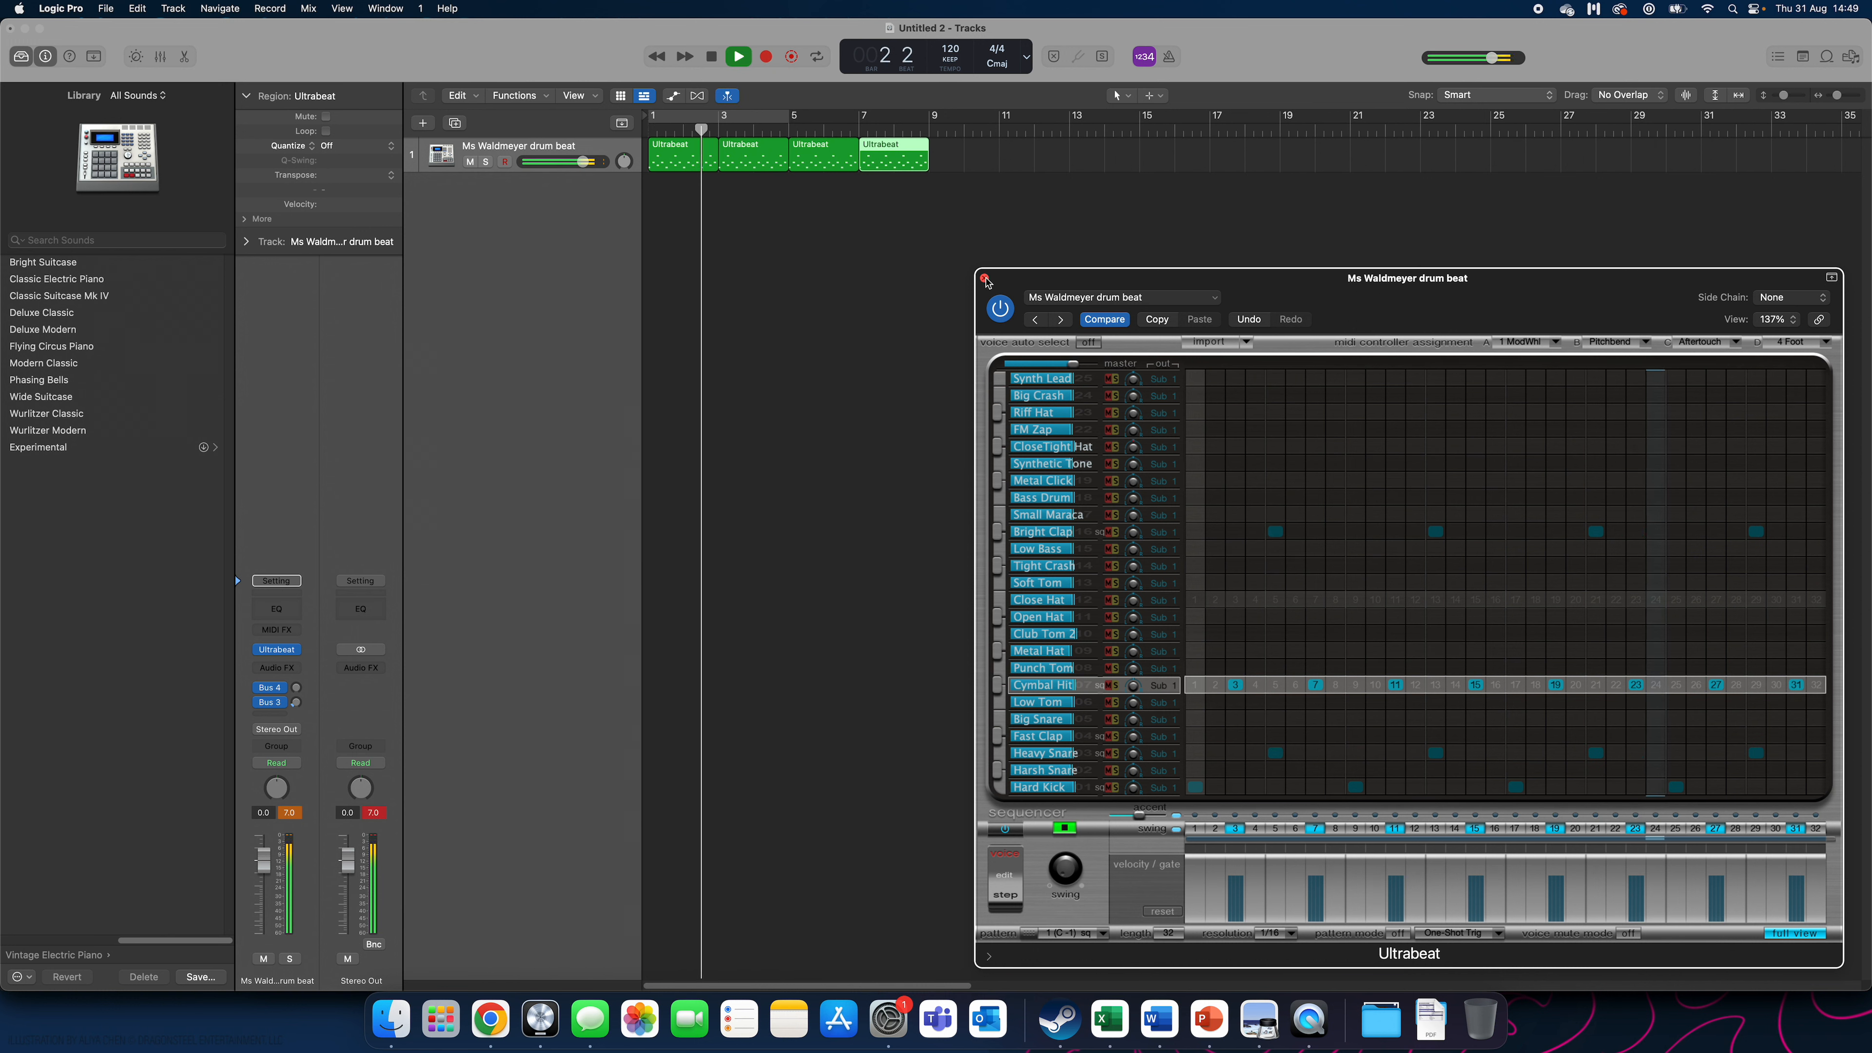
{"action": "left_click", "coordinate": [713, 57]}
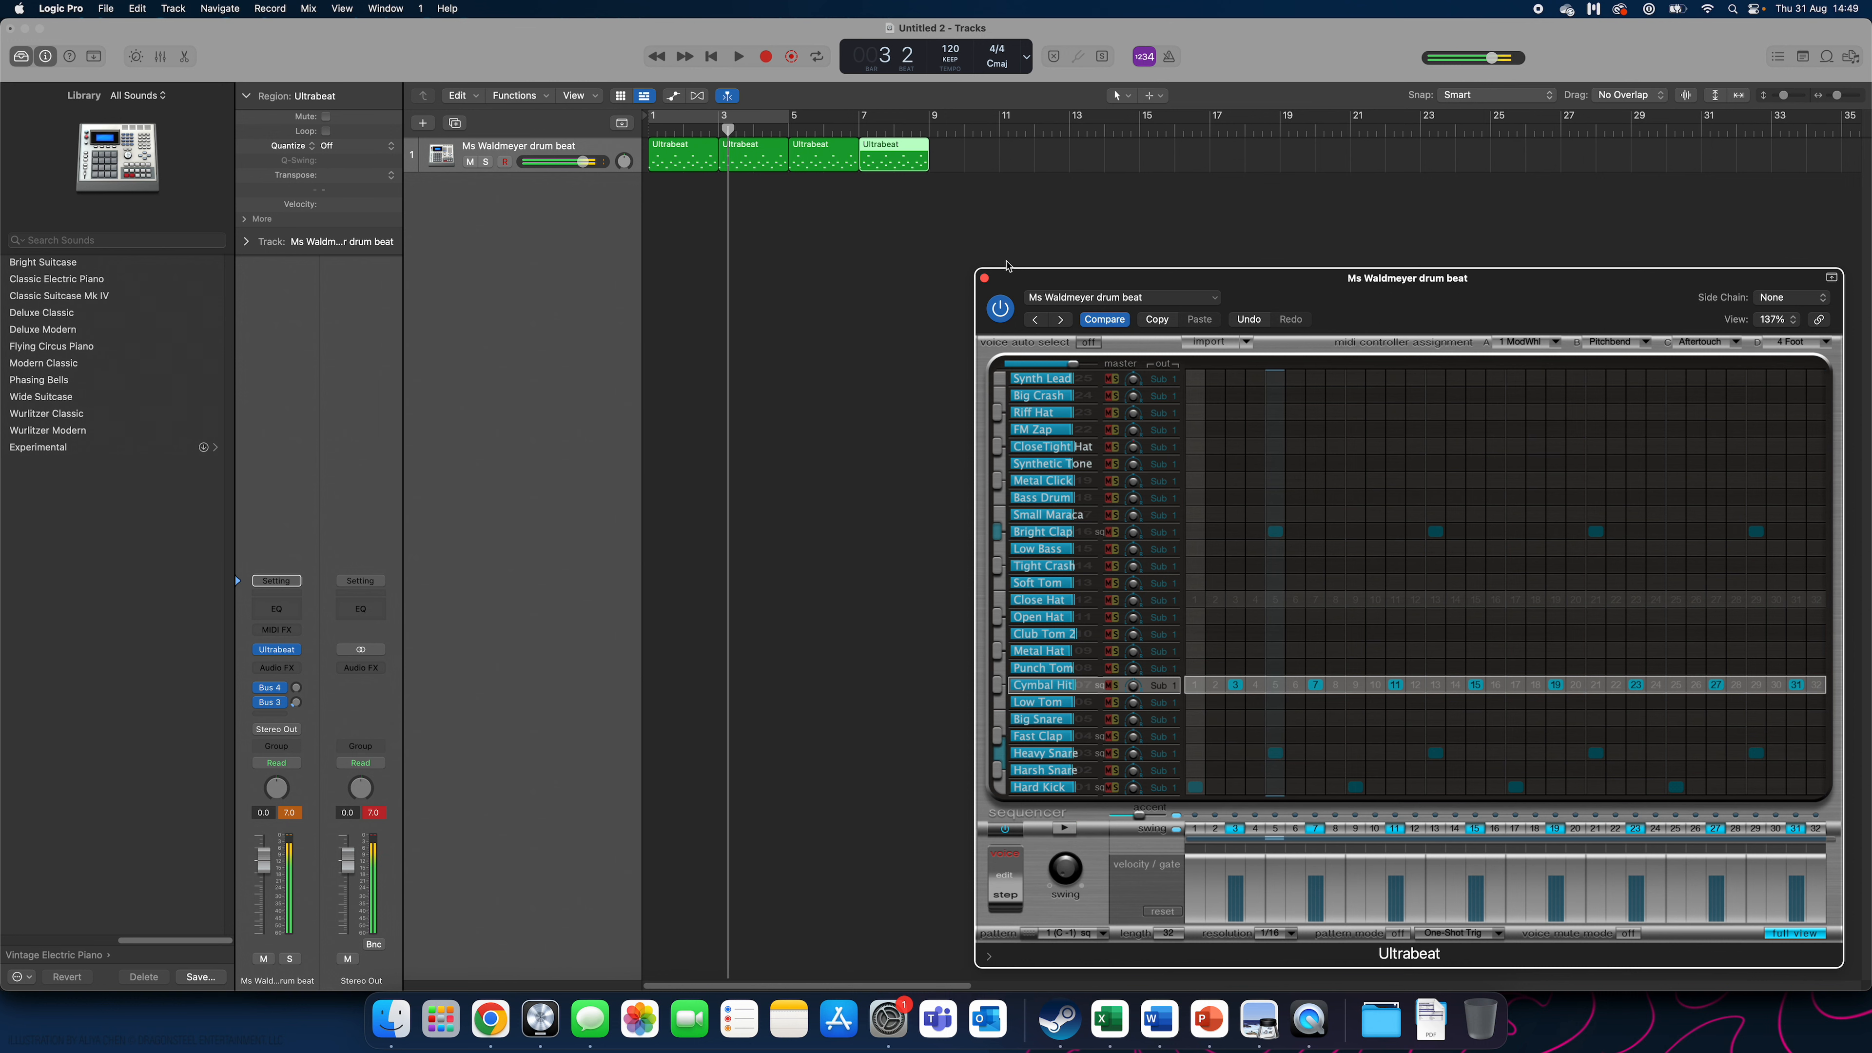
{"action": "key", "text": "super+w"}
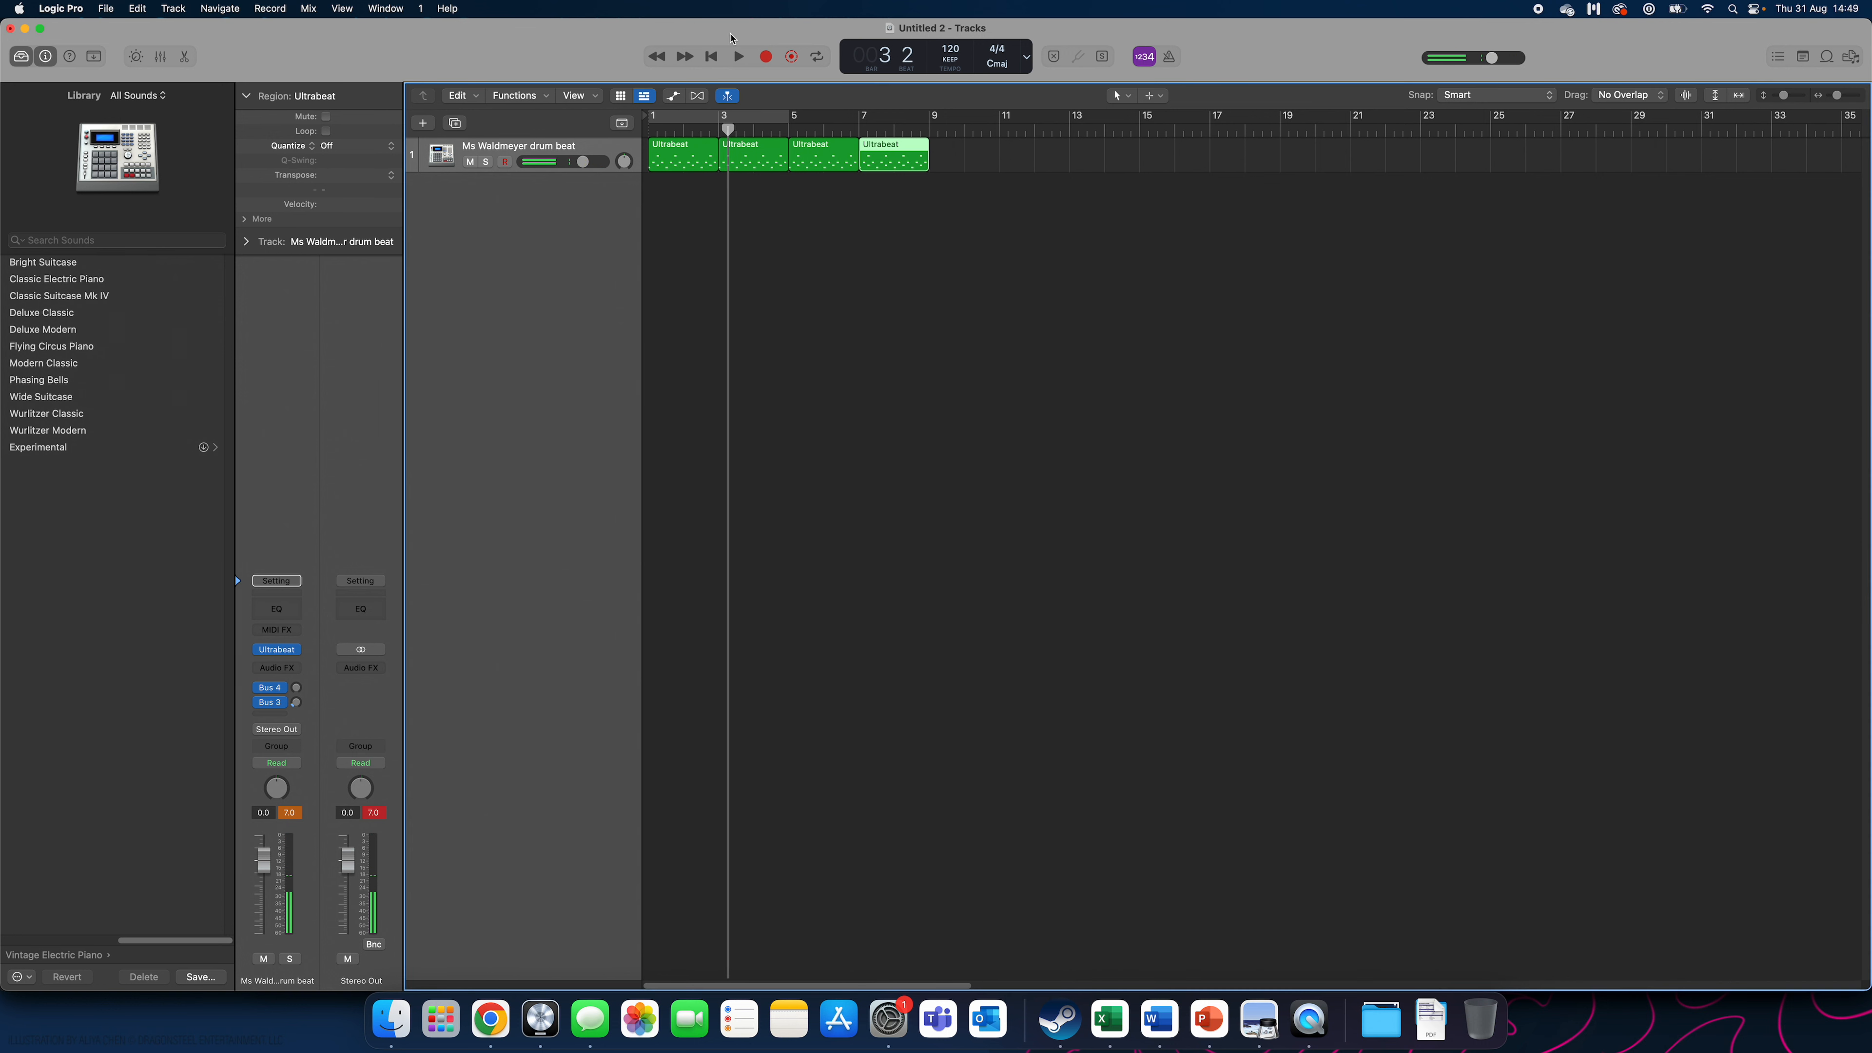
{"action": "left_click", "coordinate": [716, 61]}
{"action": "key", "text": "space"}
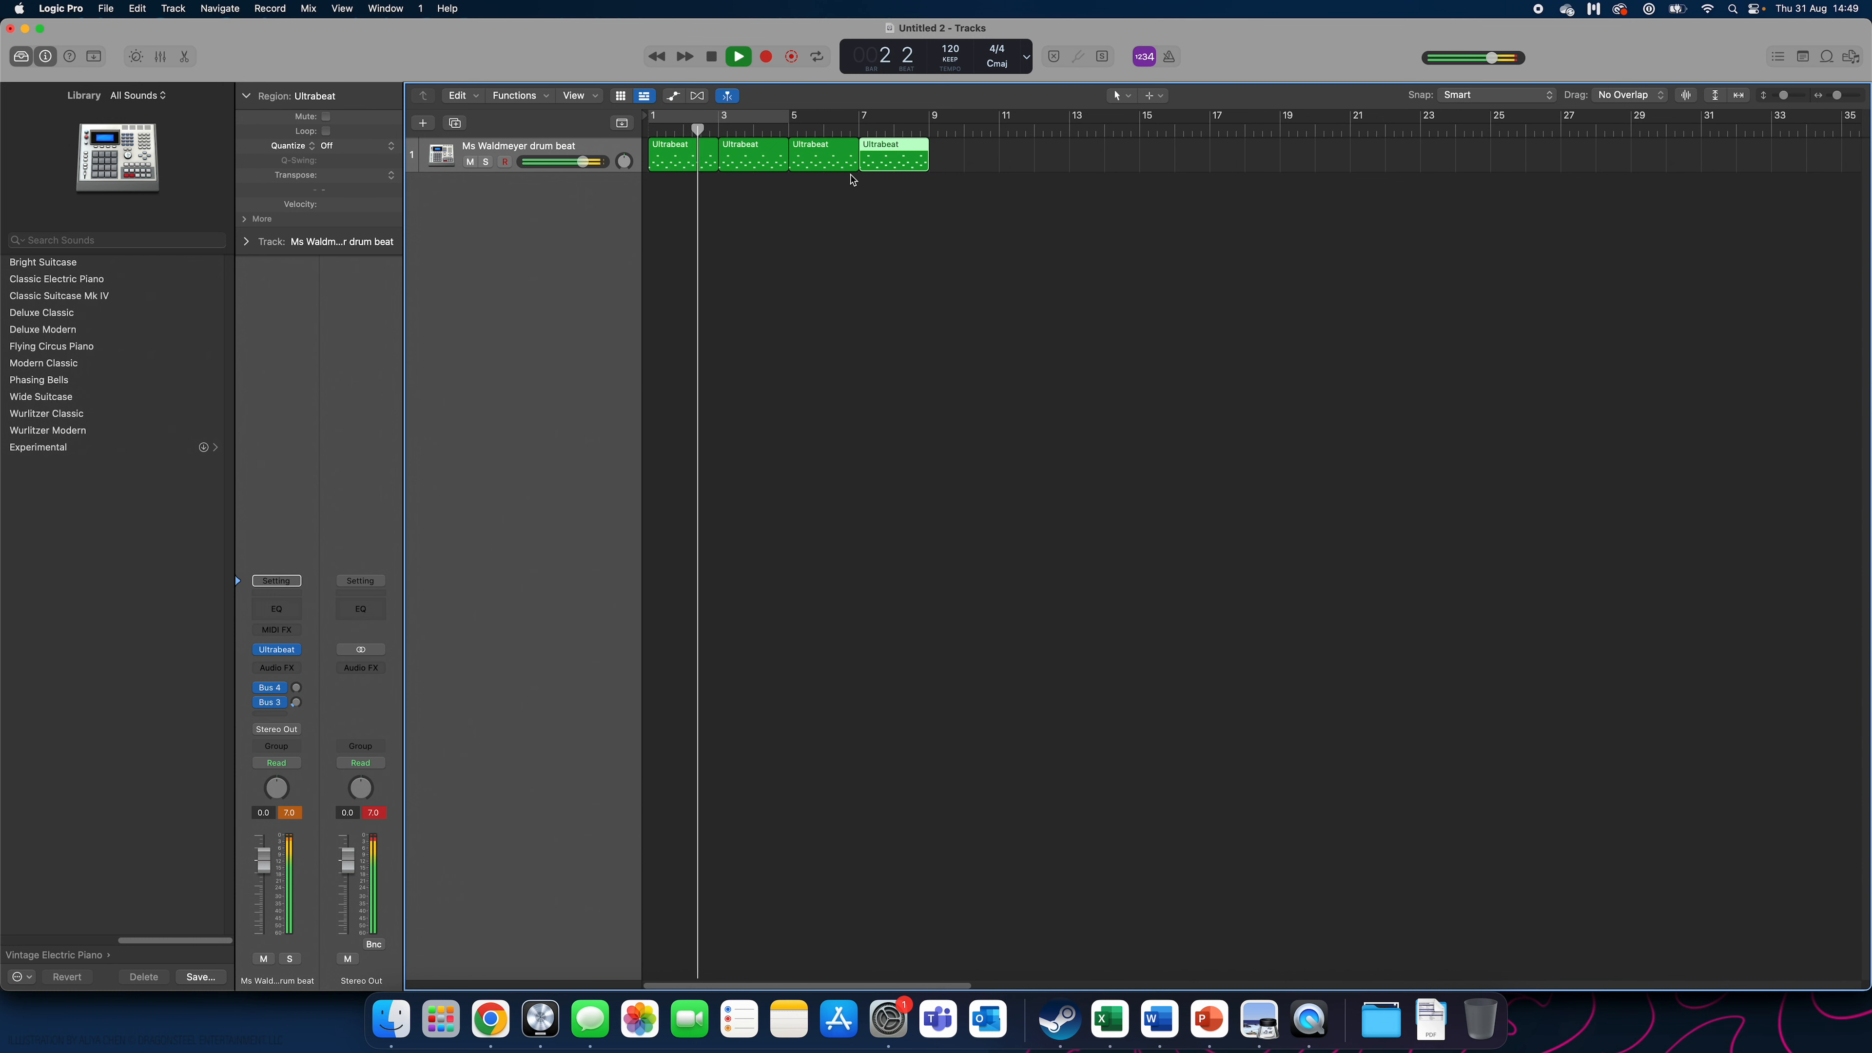
{"action": "left_click", "coordinate": [712, 57]}
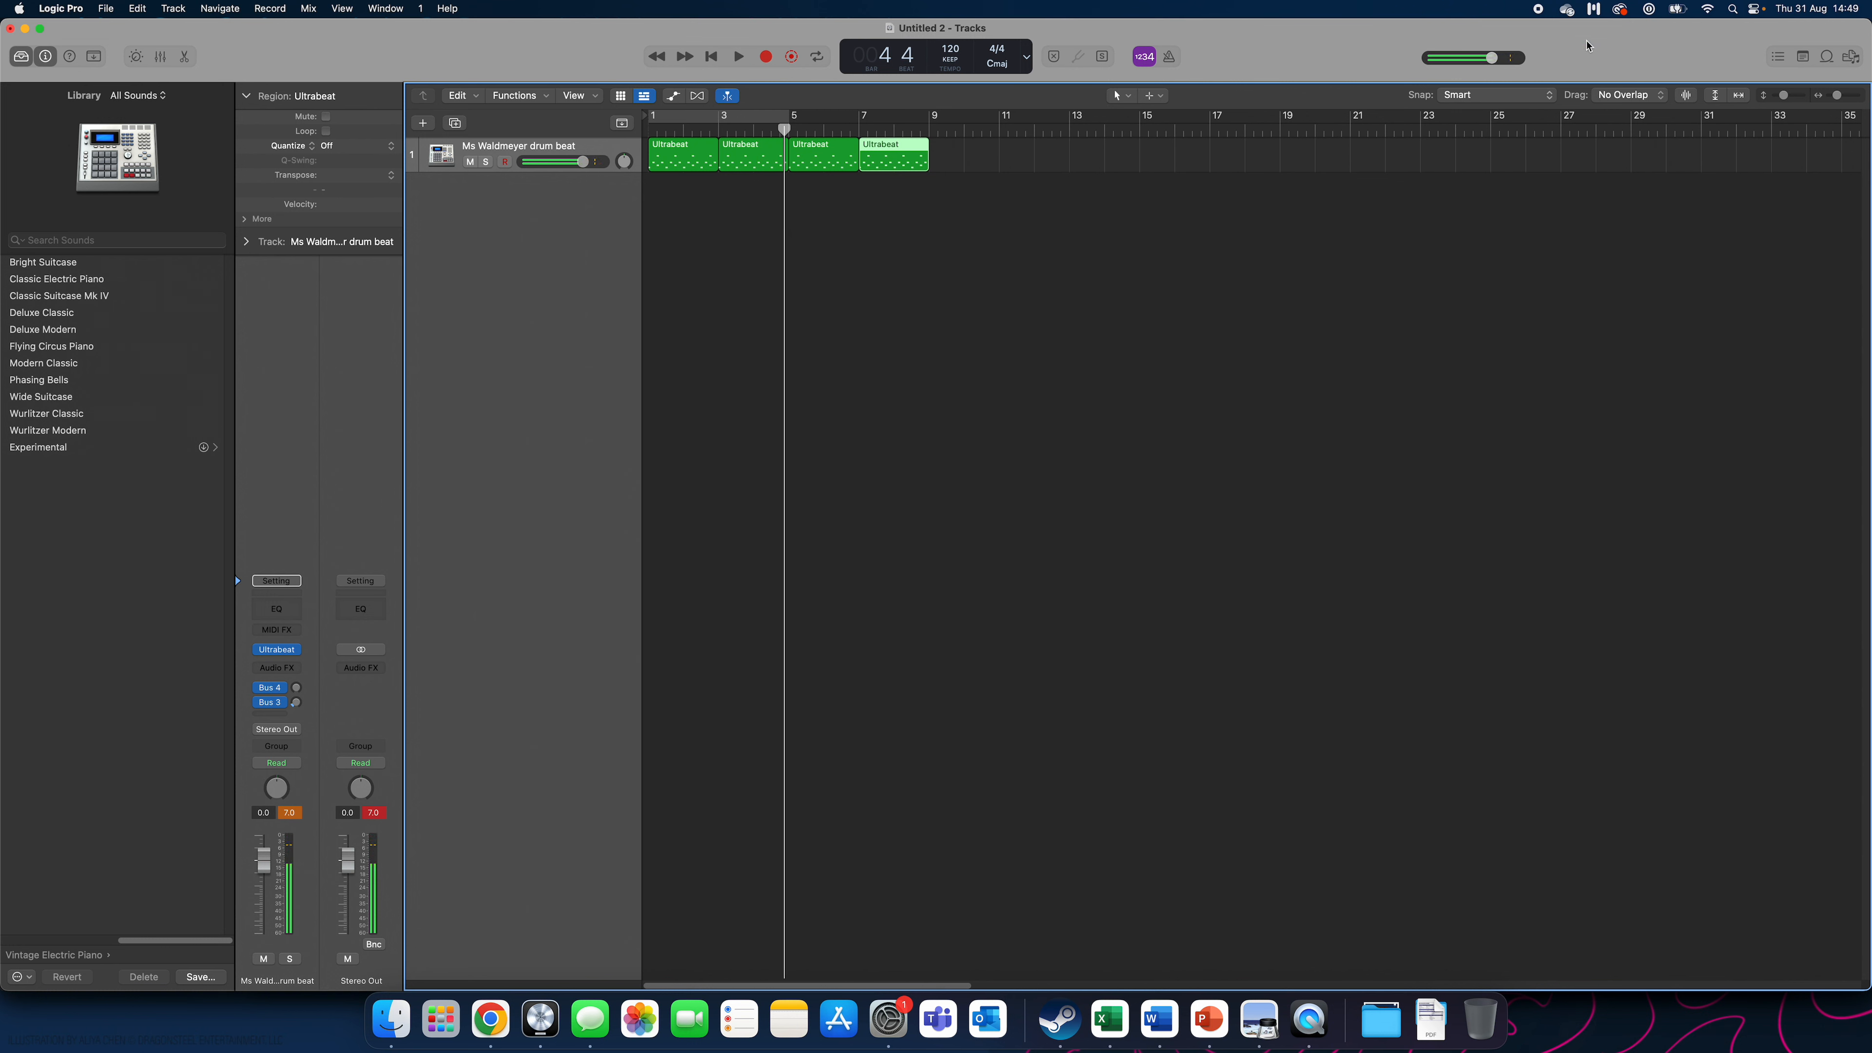